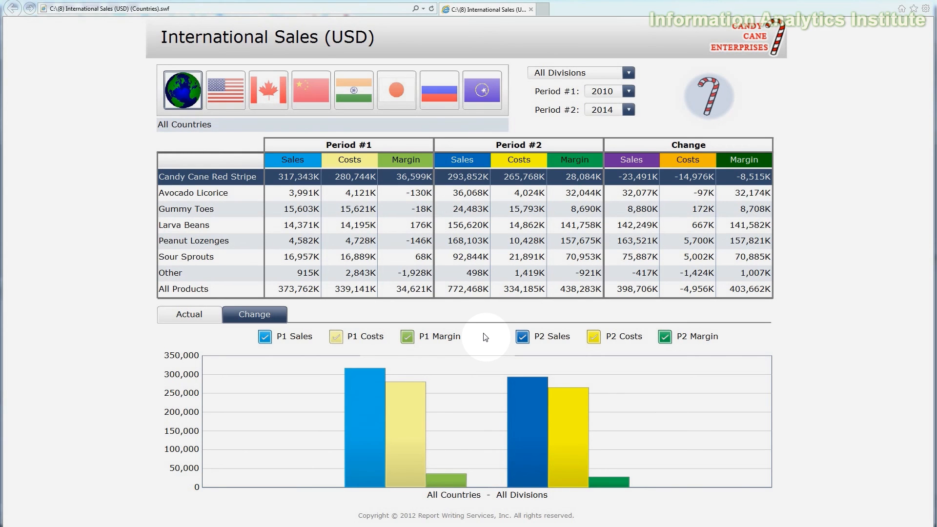
Examine the P1 Costs column's value and toggle off the P1 Margin, P1 Costs and P2 Sales series in the sales dashboard chart.
mouse_move(403, 410)
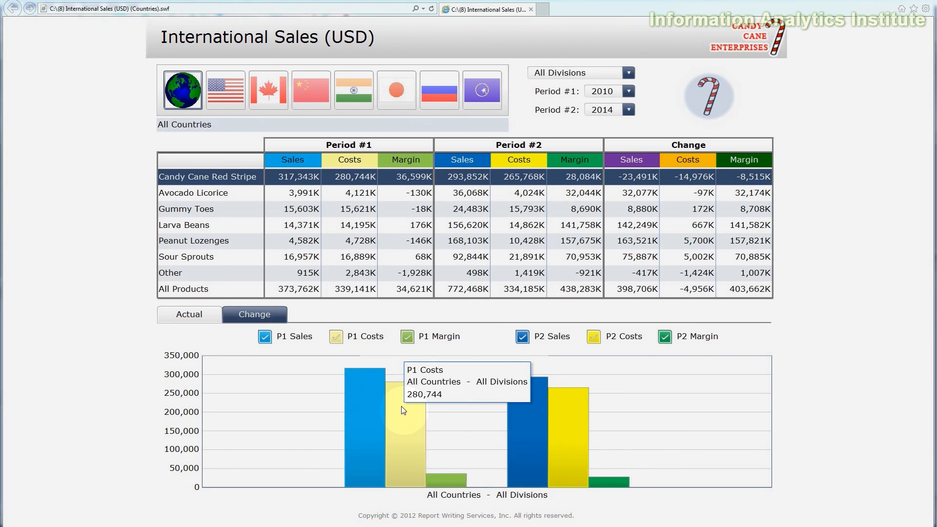
left_click(405, 337)
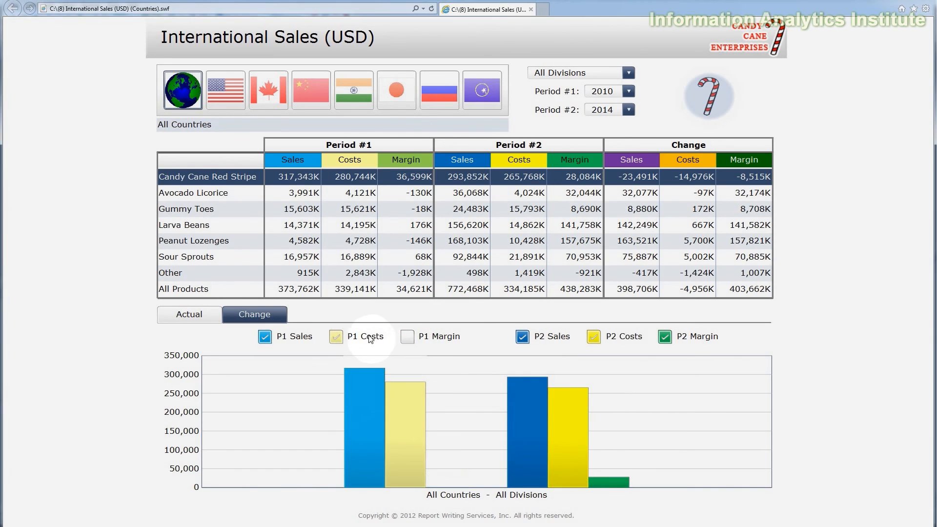
left_click(336, 337)
left_click(521, 338)
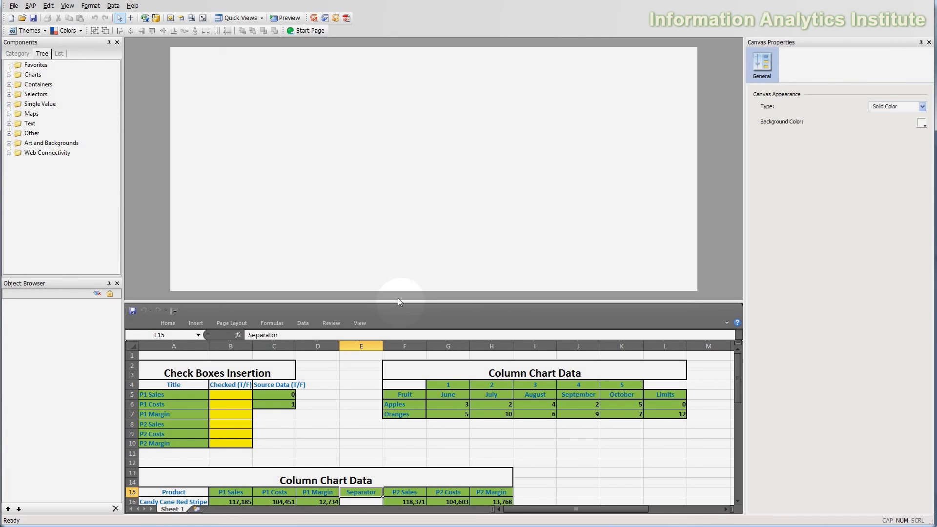
Place a Column Chart near the canvas's upper-left corner and enlarge it, giving the embedded spreadsheet slightly more height.
mouse_move(397, 301)
left_mouse_down()
mouse_move(421, 192)
mouse_move(412, 289)
left_mouse_up()
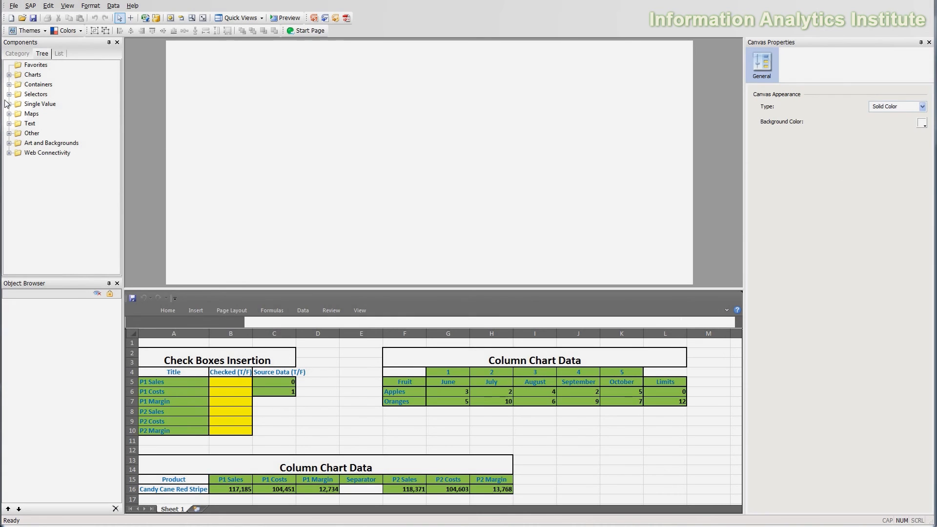
left_click(9, 75)
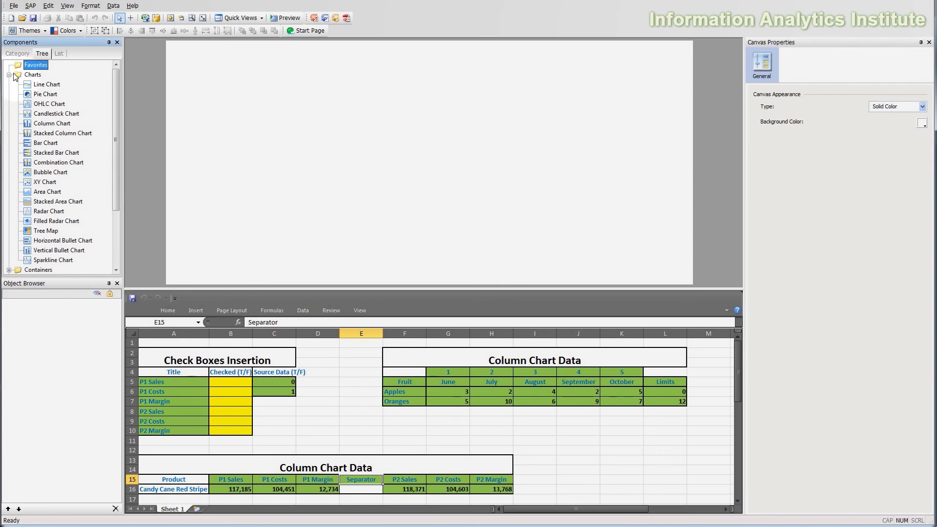
left_click_drag(36, 126, 191, 58)
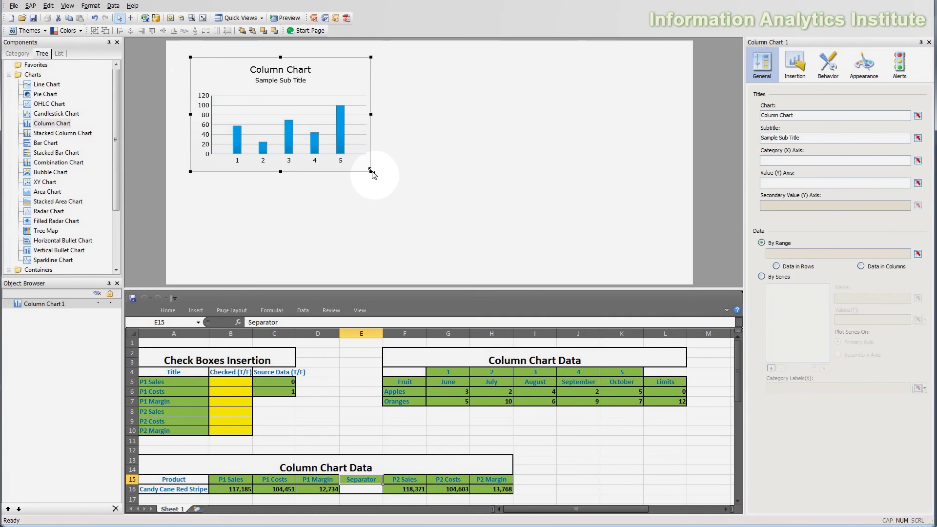
left_click_drag(371, 172, 484, 212)
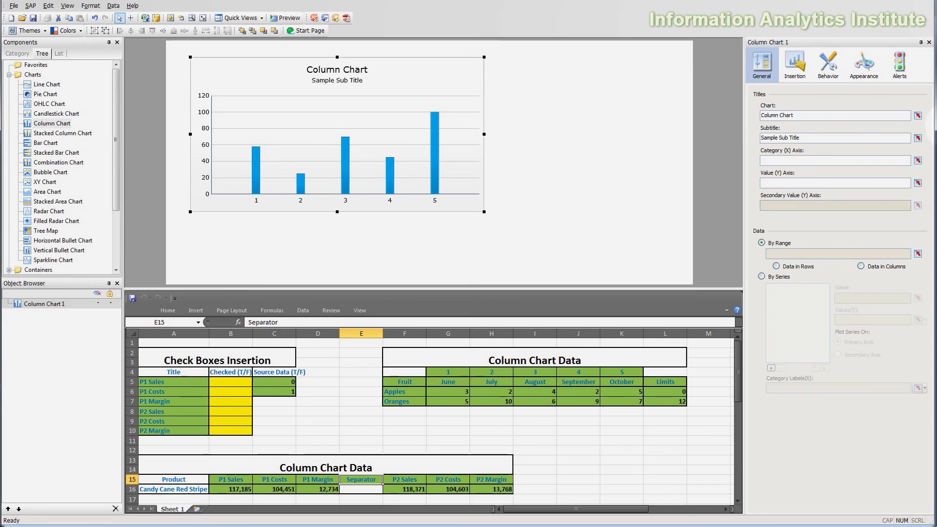
Link the column chart's title to cell F5 and clear its subtitle.
left_click(918, 117)
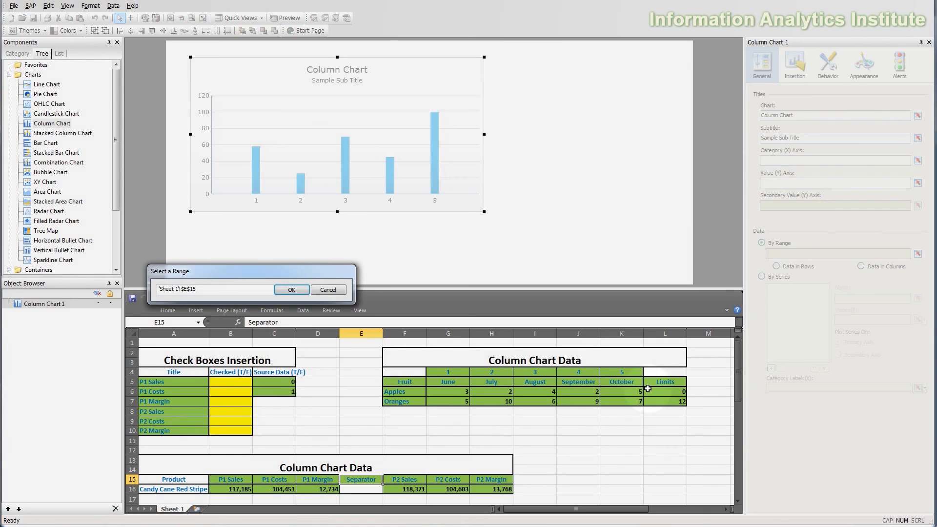
left_click(404, 383)
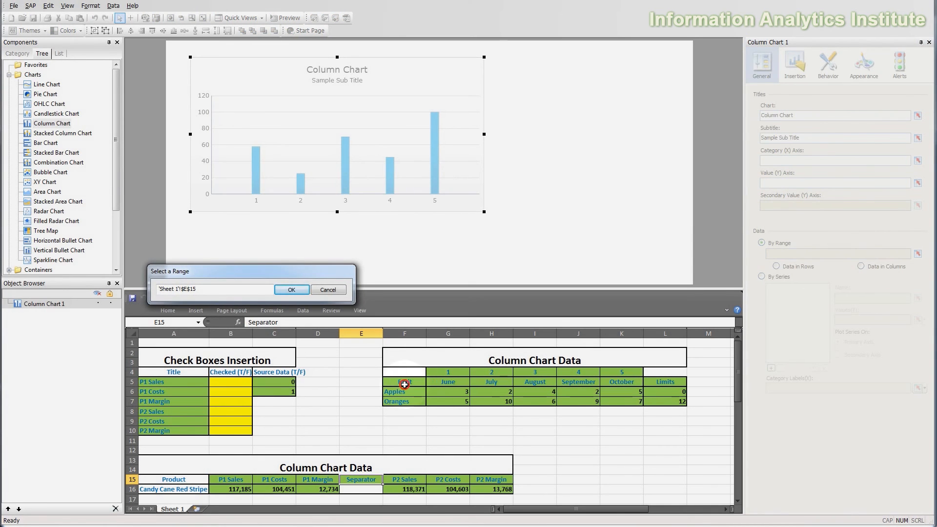
left_click(301, 290)
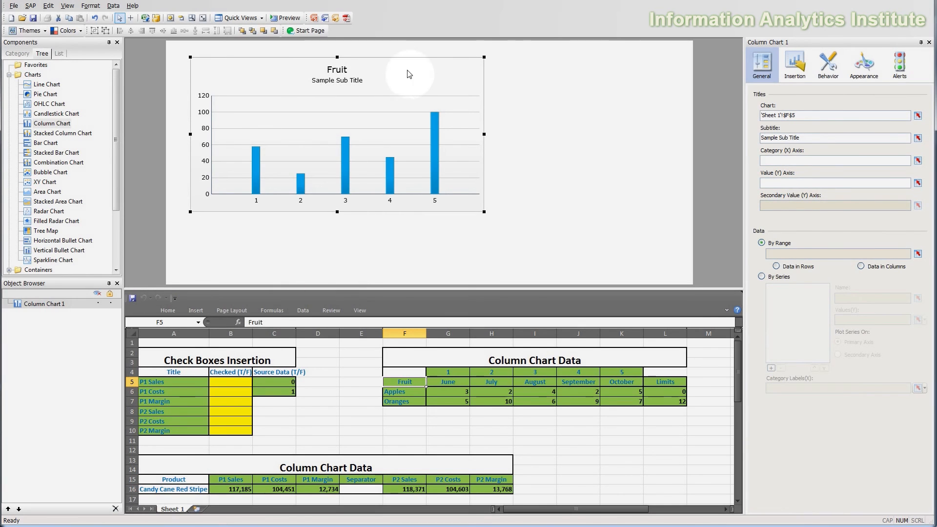
triple_click(845, 138)
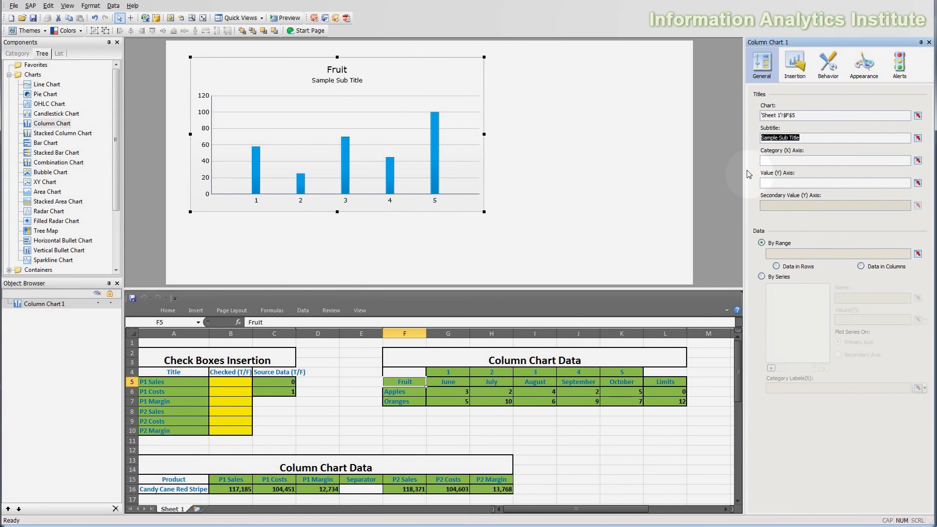
key("Delete")
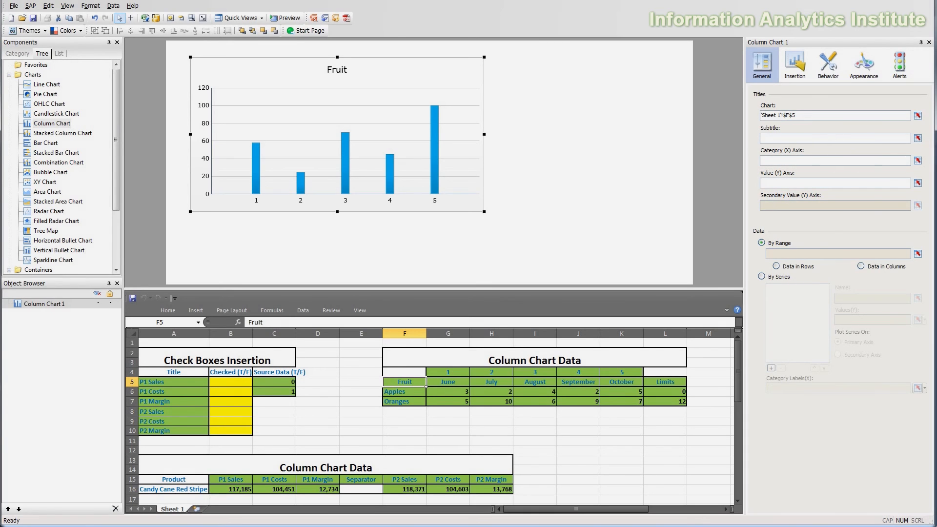
Link the chart's category axis title to cell F6 and its value axis title to cell G5.
left_click(917, 161)
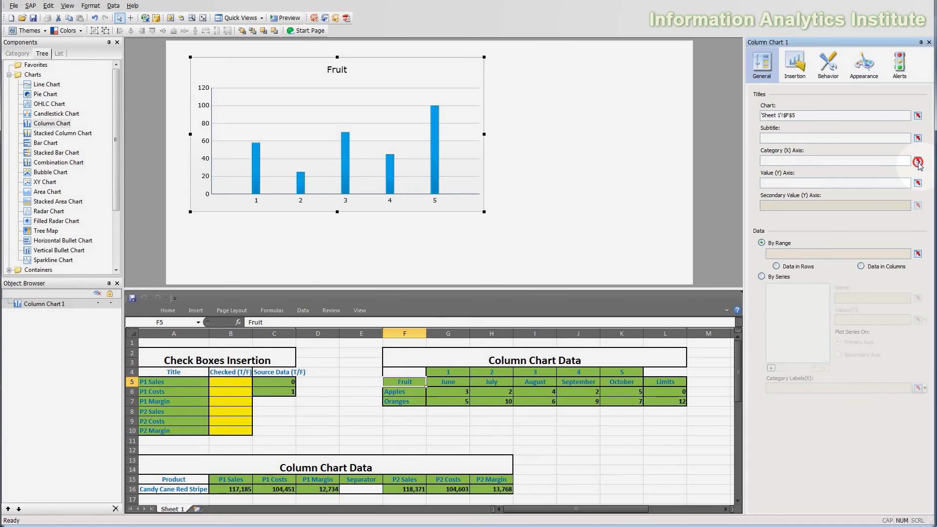
left_click(406, 393)
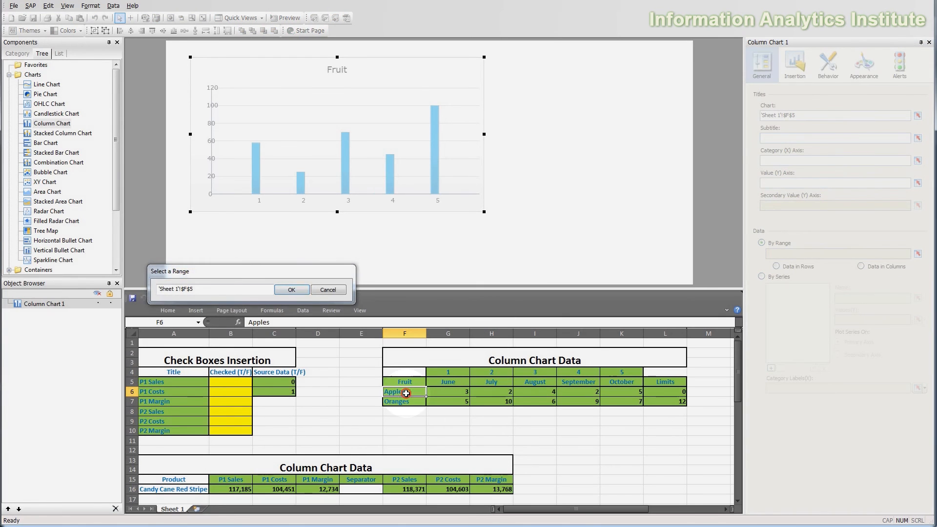
left_click(291, 290)
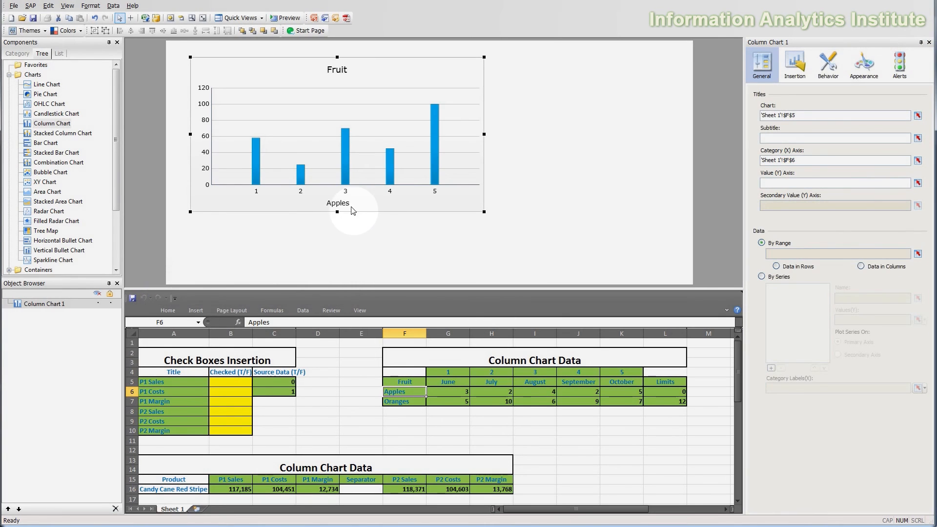
left_click(918, 184)
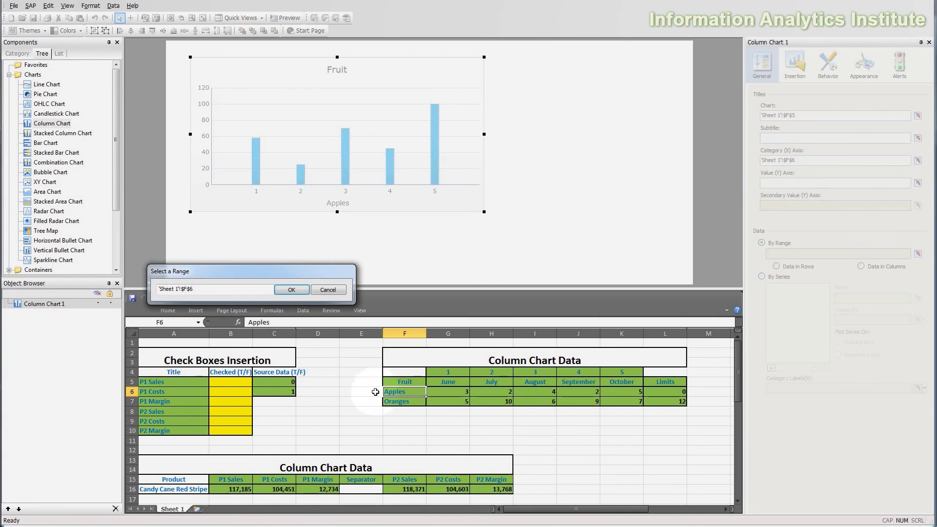
left_click(436, 385)
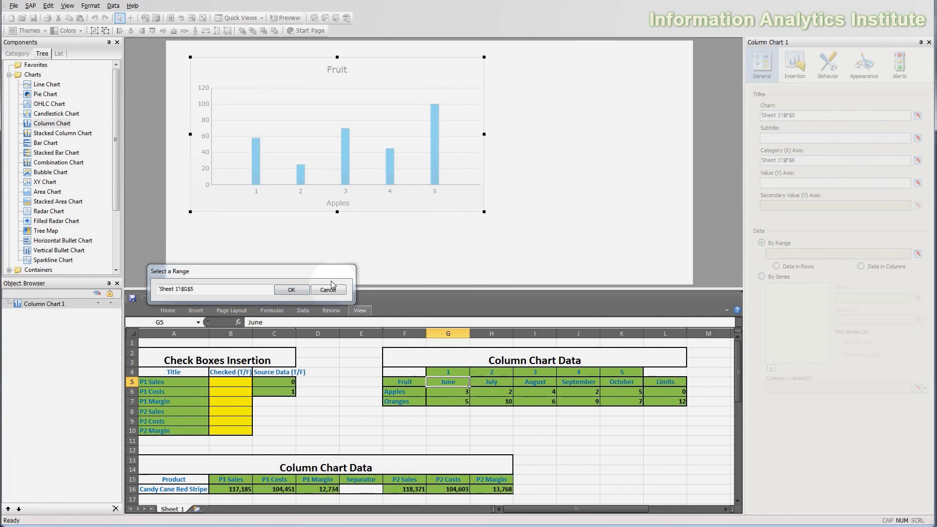
left_click(303, 288)
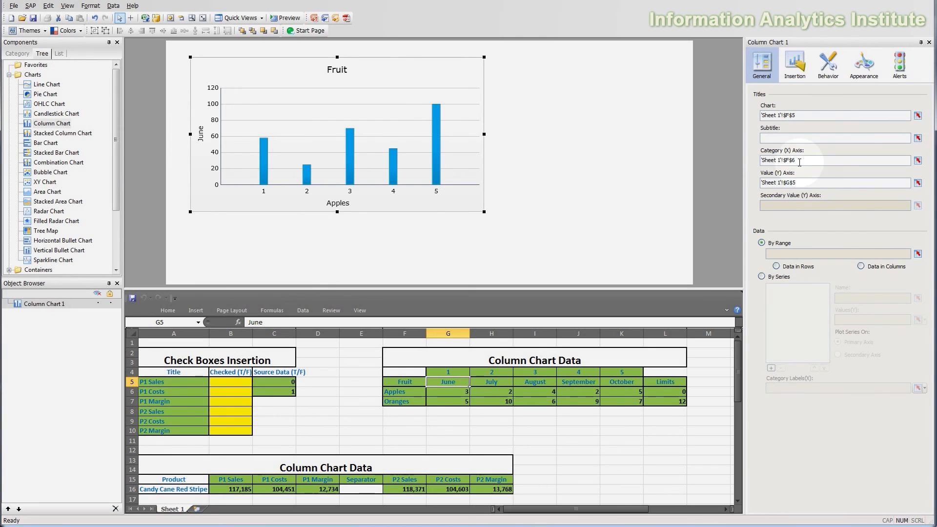
Clear the cell links from the chart's category axis and value axis titles.
left_click_drag(799, 161, 690, 159)
key("Delete")
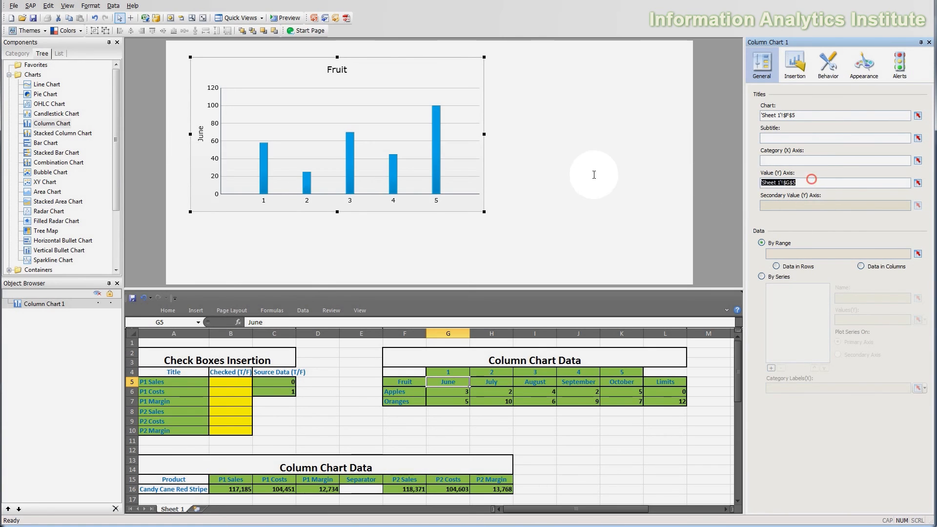
left_click_drag(812, 183, 595, 175)
key("Delete")
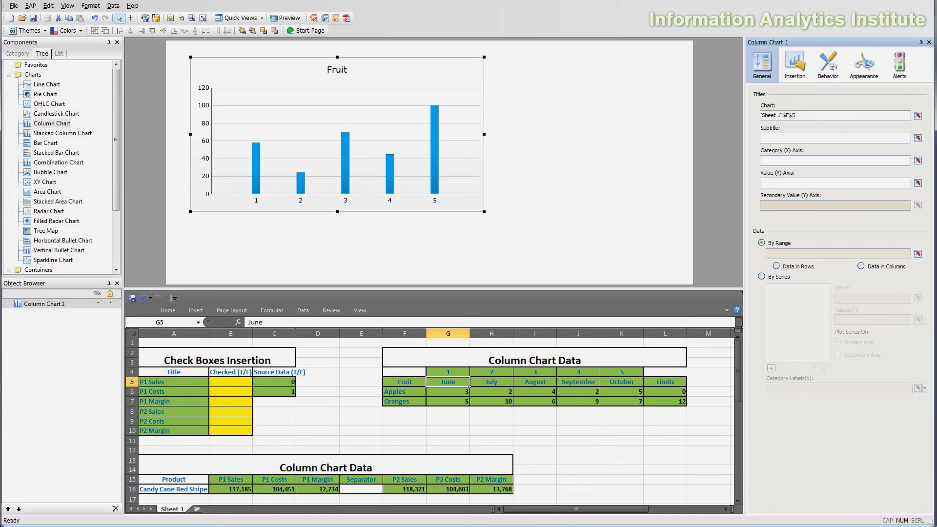
left_click(823, 217)
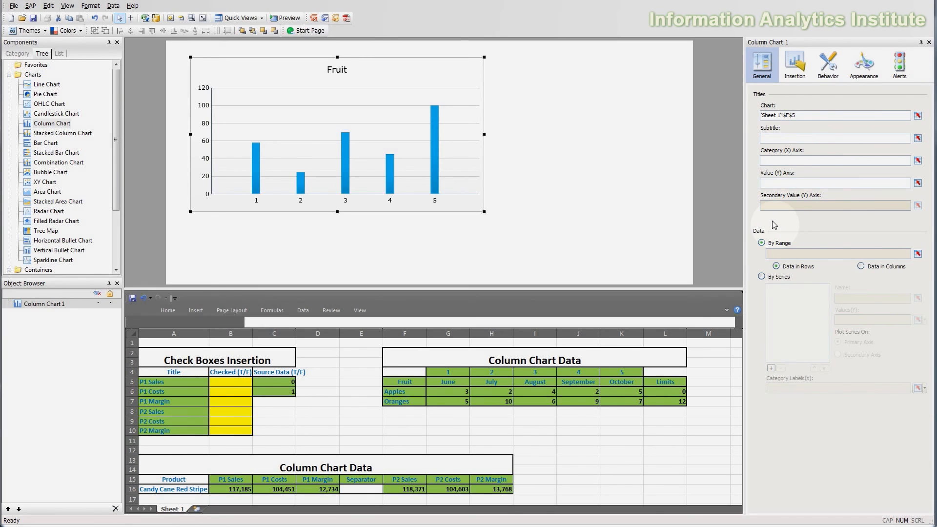
key("ctrl+s")
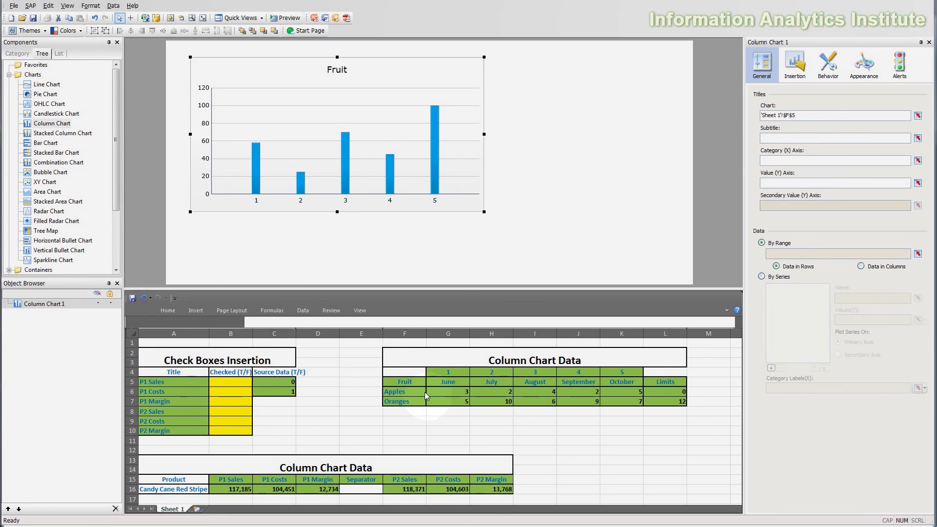
Bind the chart's data by range to cells F5:K7 on Sheet 1, covering the month headers and both fruit rows.
left_click(436, 383)
left_click_drag(442, 382, 631, 382)
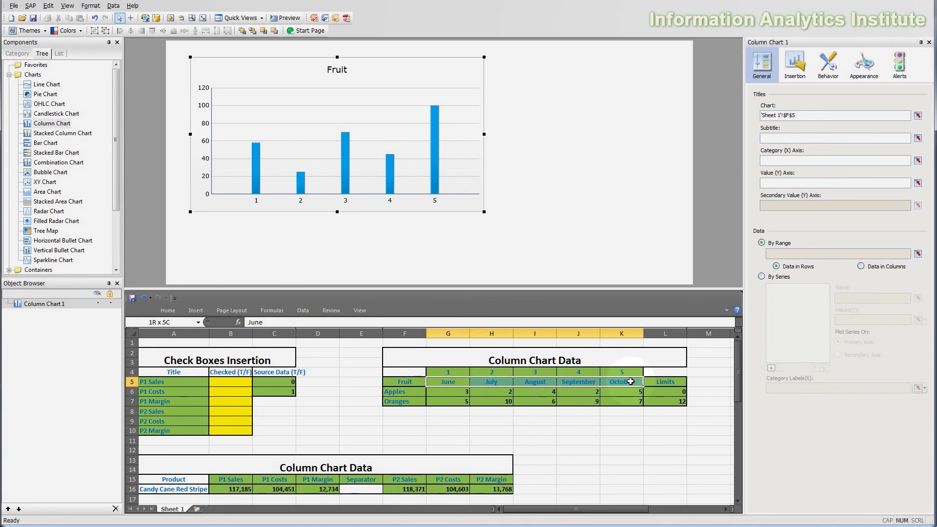
left_click_drag(411, 393, 410, 402)
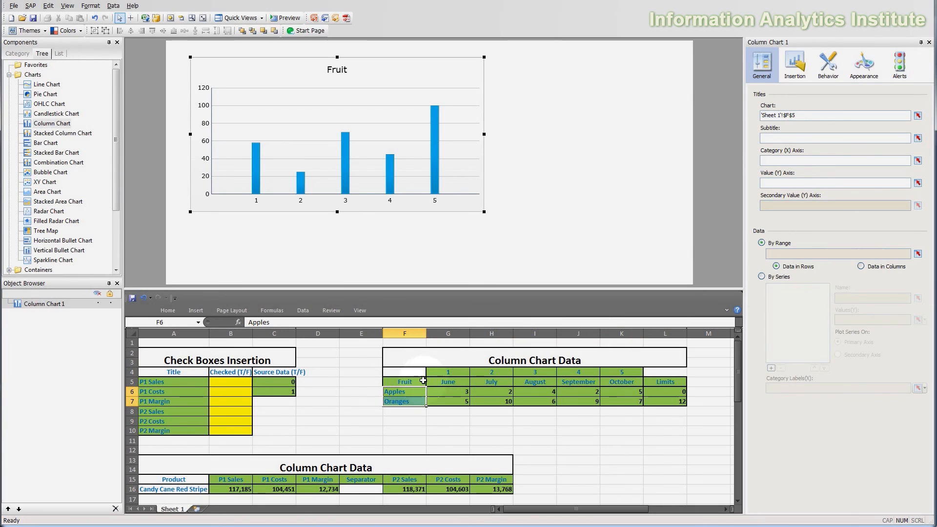
left_click(918, 254)
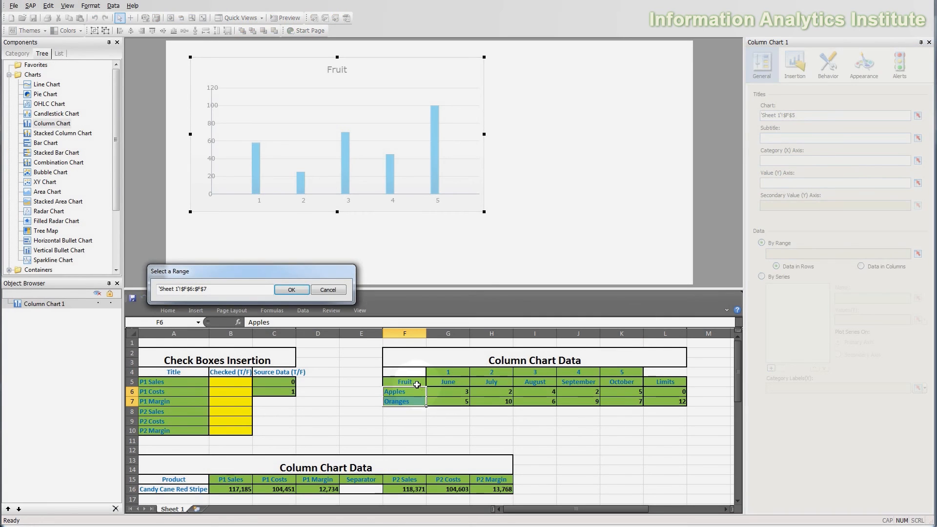
left_click_drag(417, 385, 623, 398)
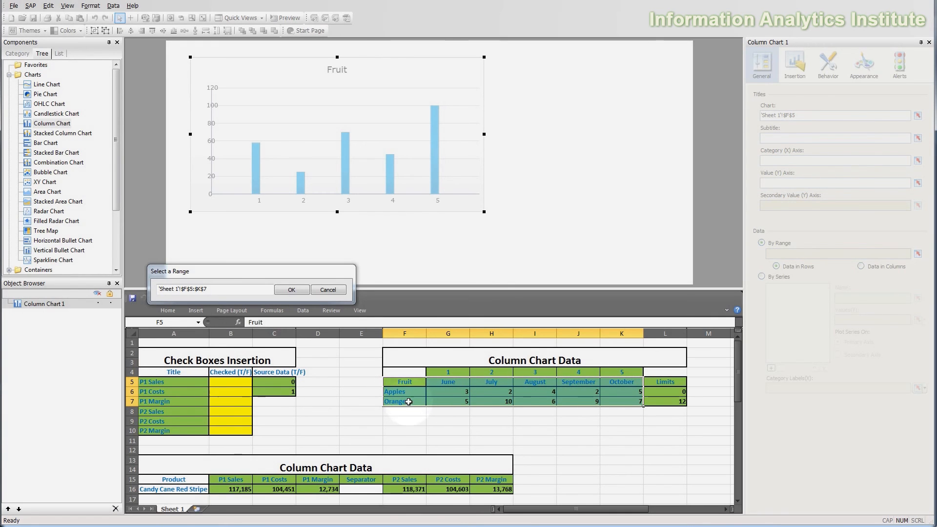
left_click(291, 289)
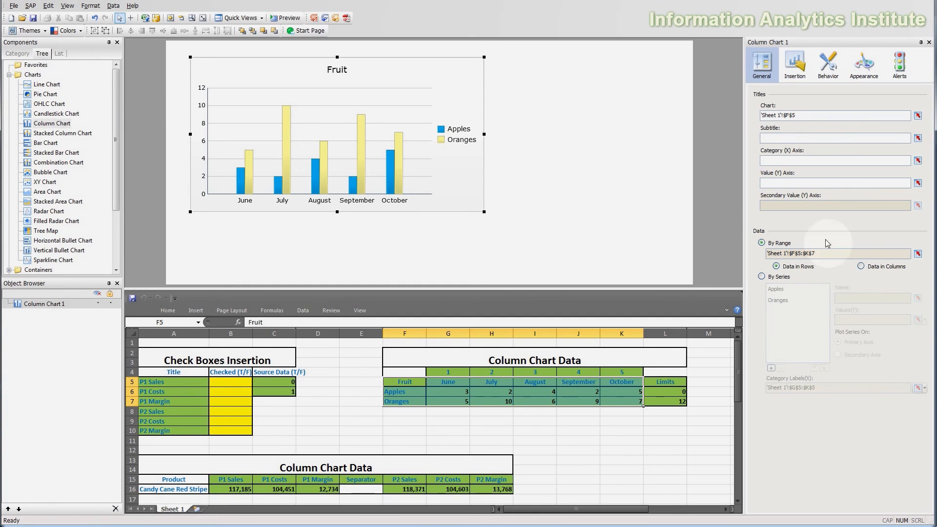
Switch the chart's range to data in columns and highlight the month headers G5:K5 and fruit labels F6:F7.
left_click(883, 267)
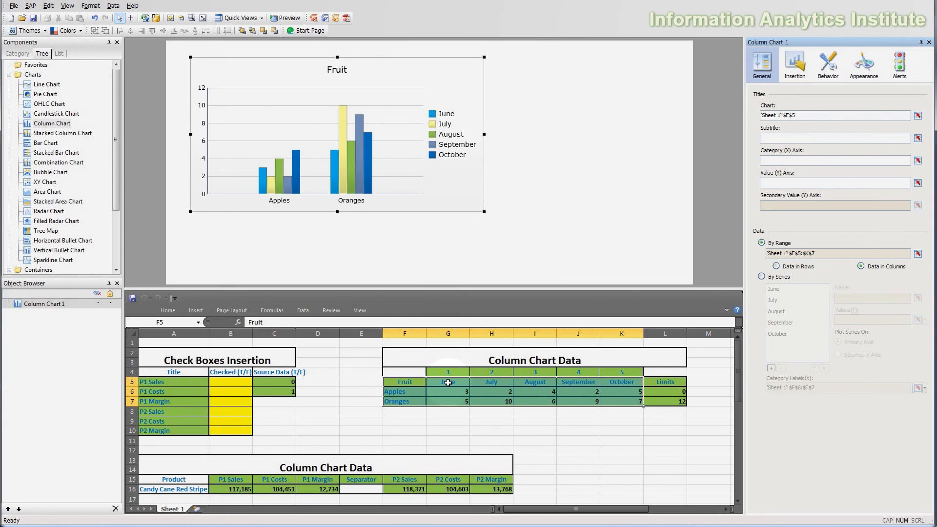
left_click_drag(448, 382, 638, 383)
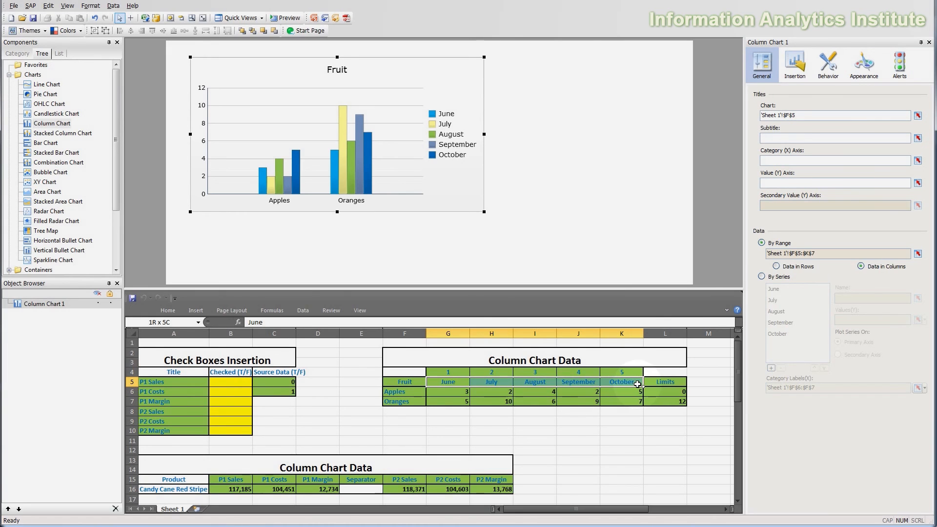
left_click_drag(412, 392, 413, 401)
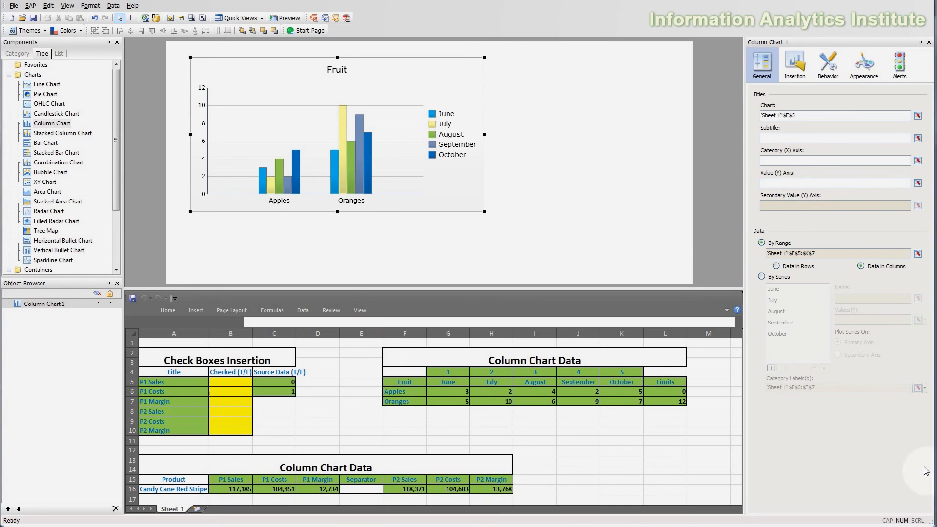
Clear the chart's data range and switch its data source to By Series.
left_click(919, 253)
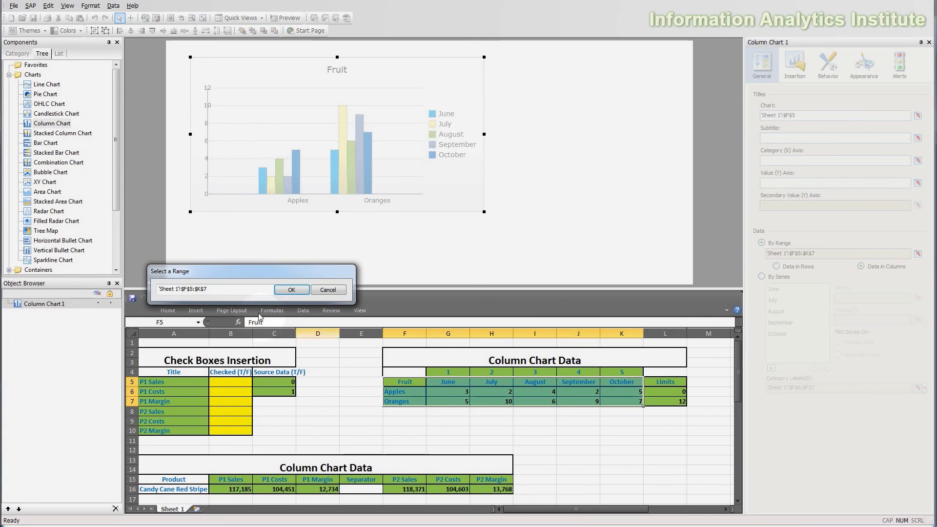
left_click(307, 290)
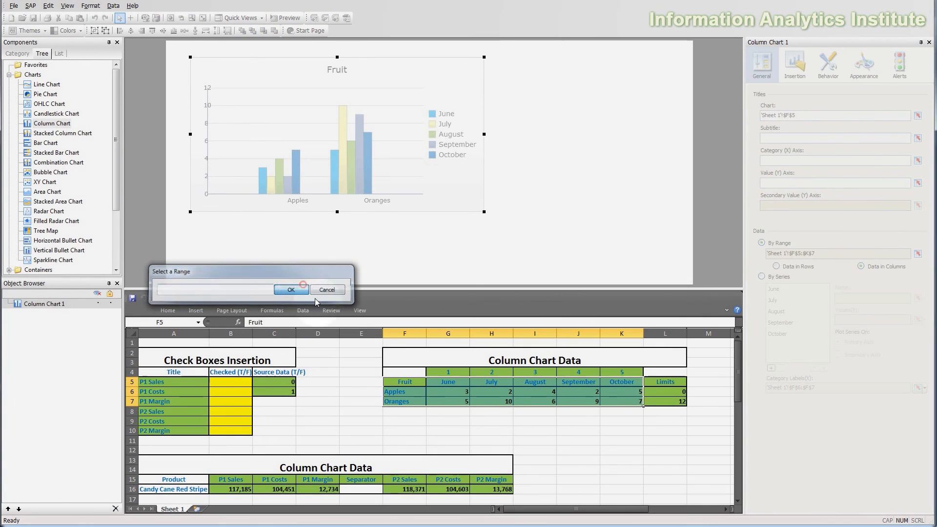
left_click(788, 277)
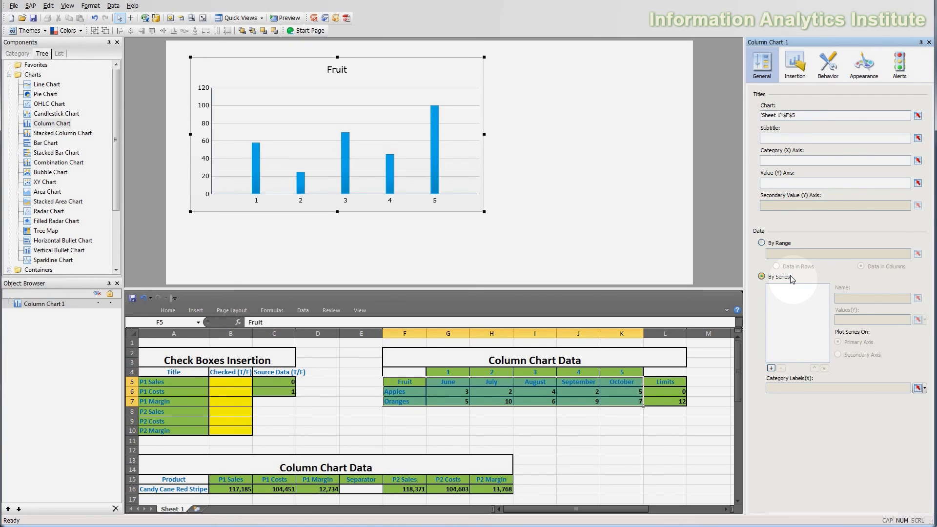
Add a data series to the chart, remove it, and add two new data series.
left_click(771, 369)
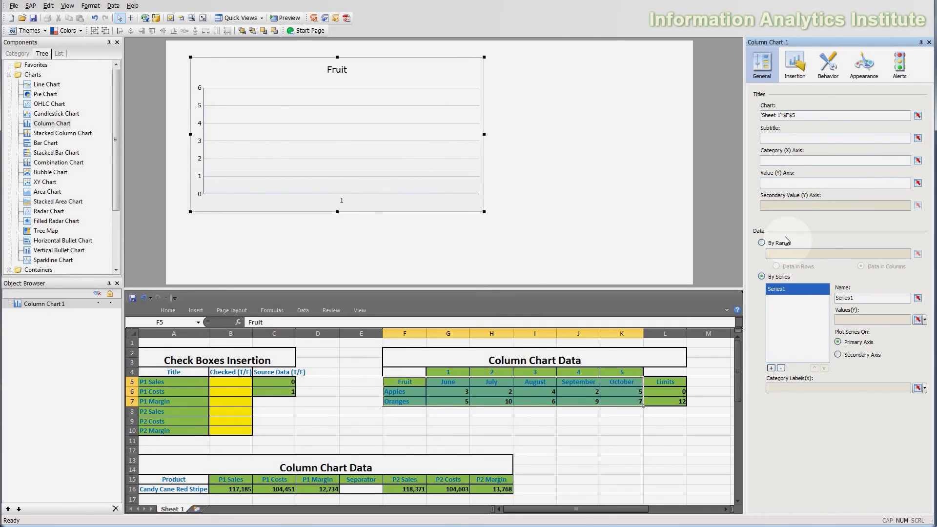
left_click(779, 369)
left_click(772, 369)
left_click(772, 369)
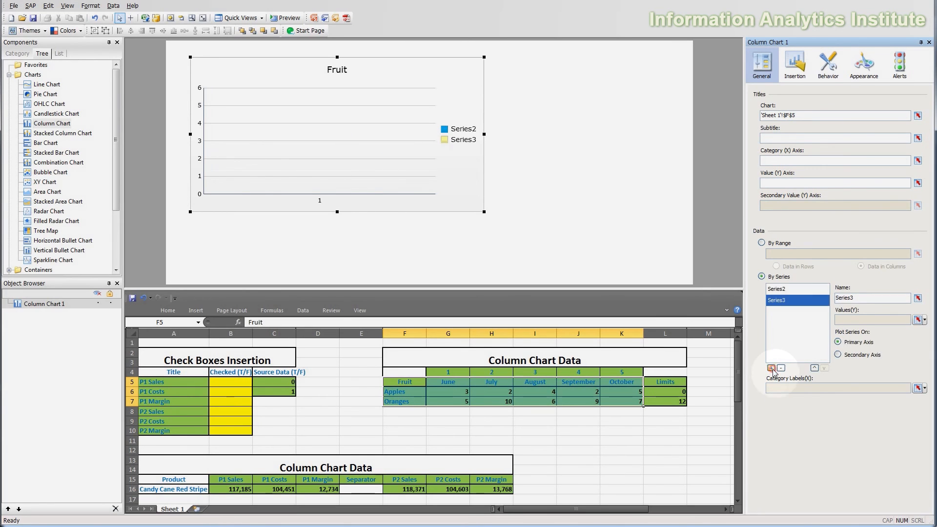
Try reordering the newly added series in the series list, and remove the second one from the chart.
left_click(814, 368)
left_click(824, 368)
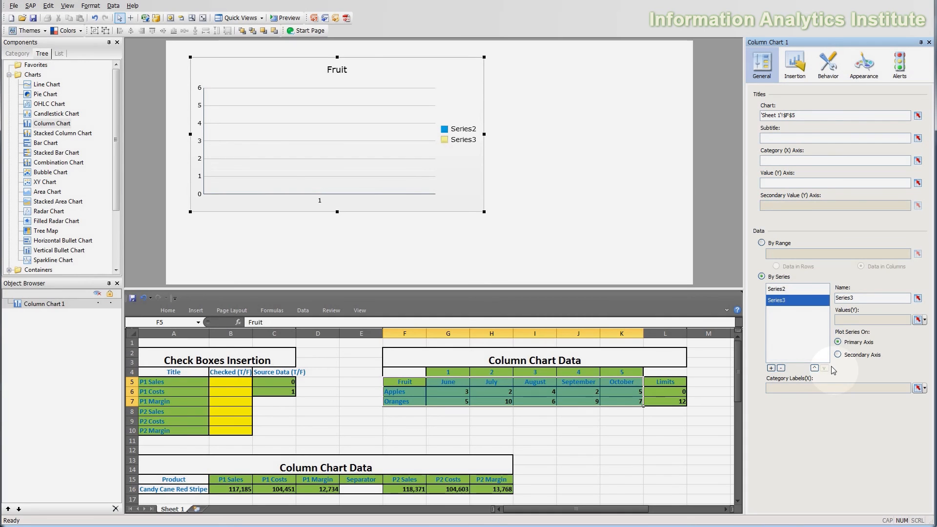
left_click(781, 368)
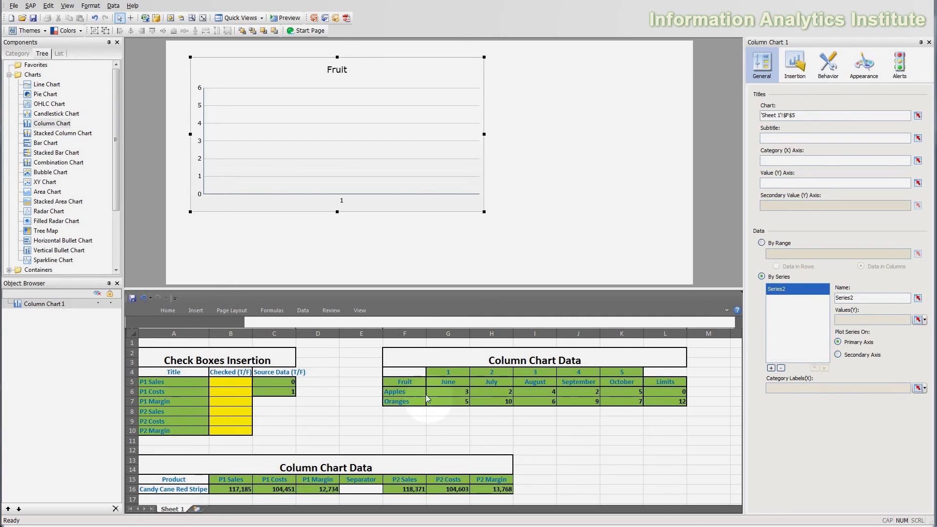
Bind the remaining series' name to cell F6 and its Y values to the Apples data in G6:K6 on Sheet 1.
left_click(918, 298)
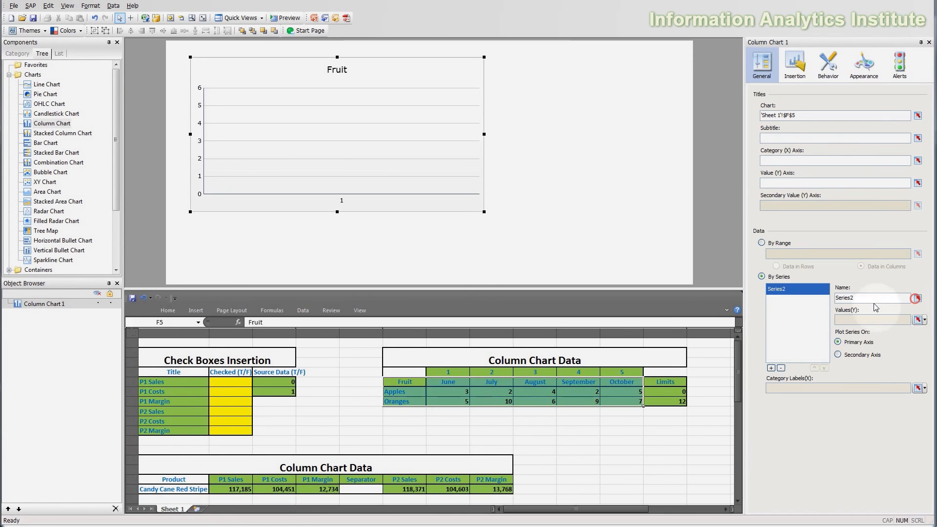
left_click(397, 393)
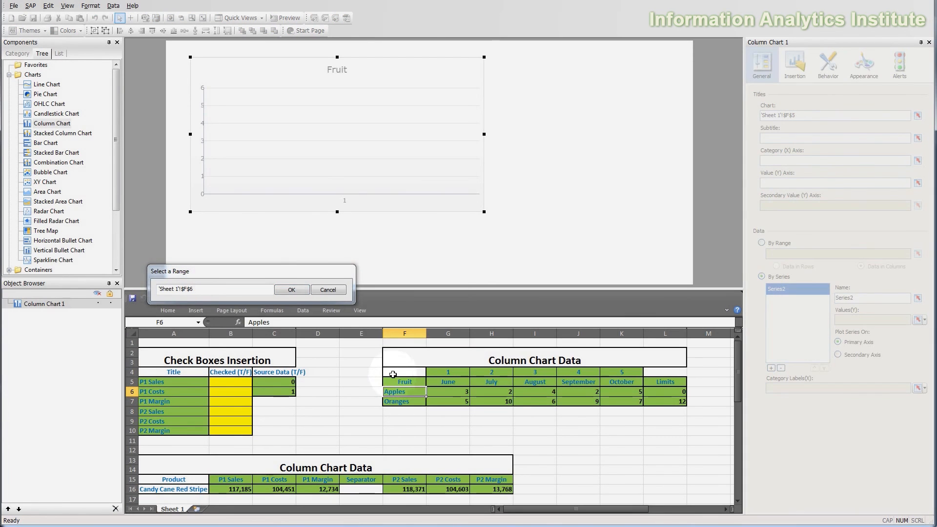
left_click(289, 289)
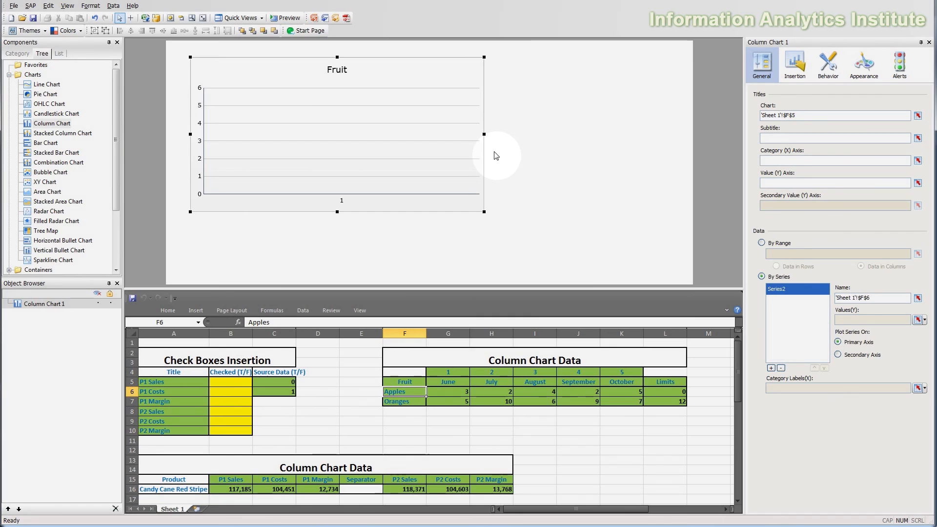
left_click(917, 320)
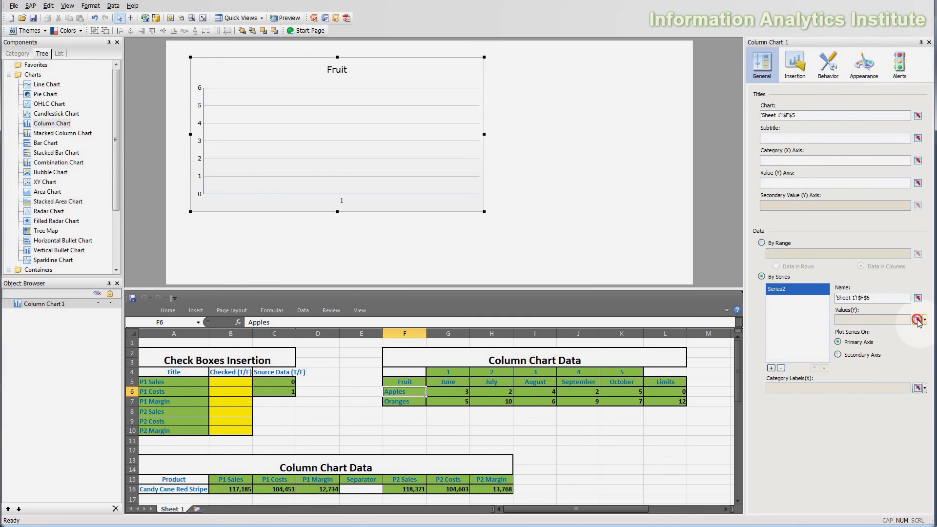
left_click_drag(449, 393, 642, 391)
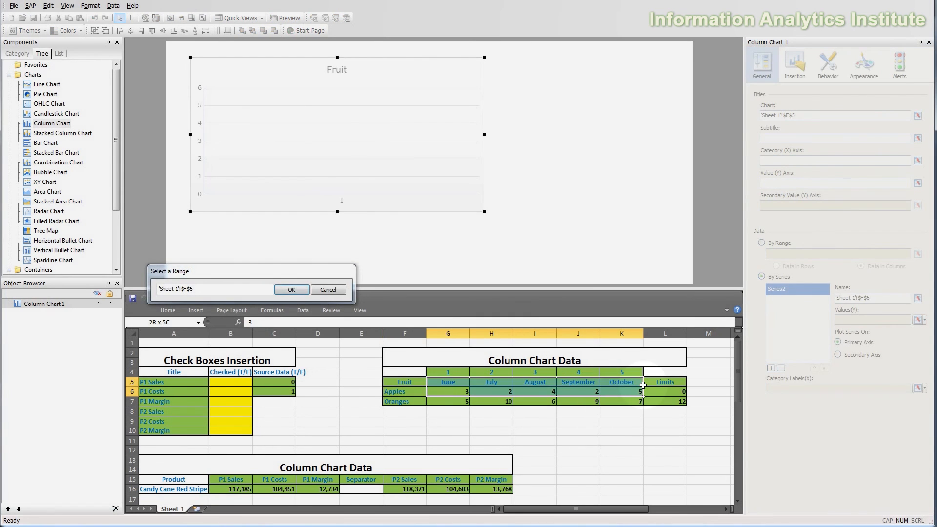
left_click(290, 289)
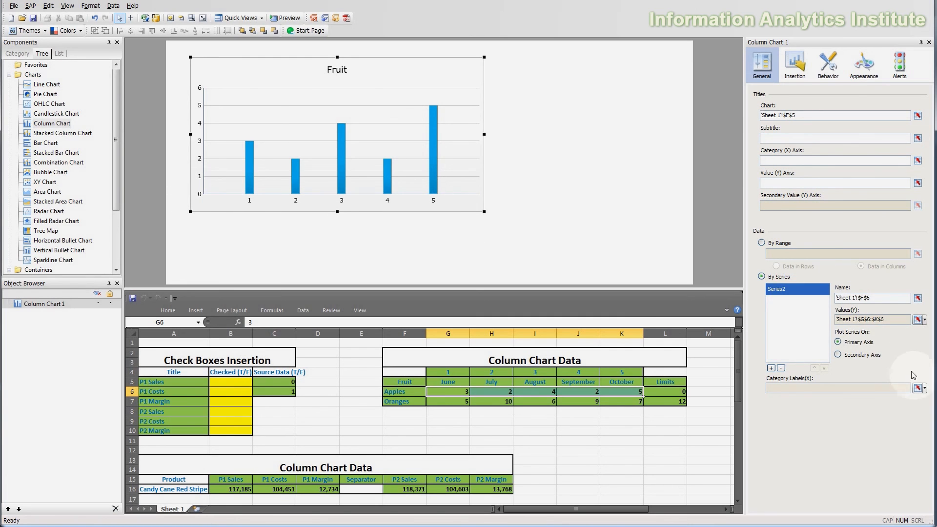
Bind the chart's category labels to the month headers in G5:K5 on Sheet 1.
left_click(923, 389)
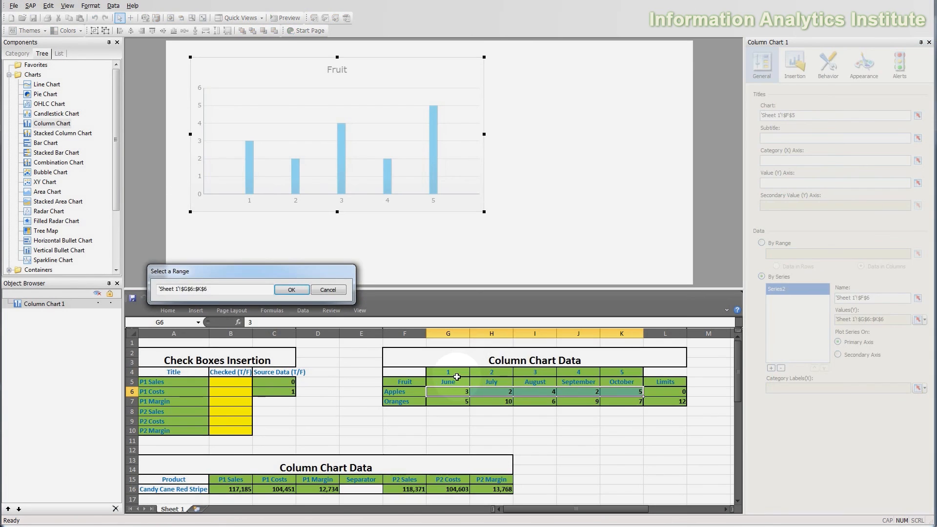
left_click_drag(457, 378, 614, 383)
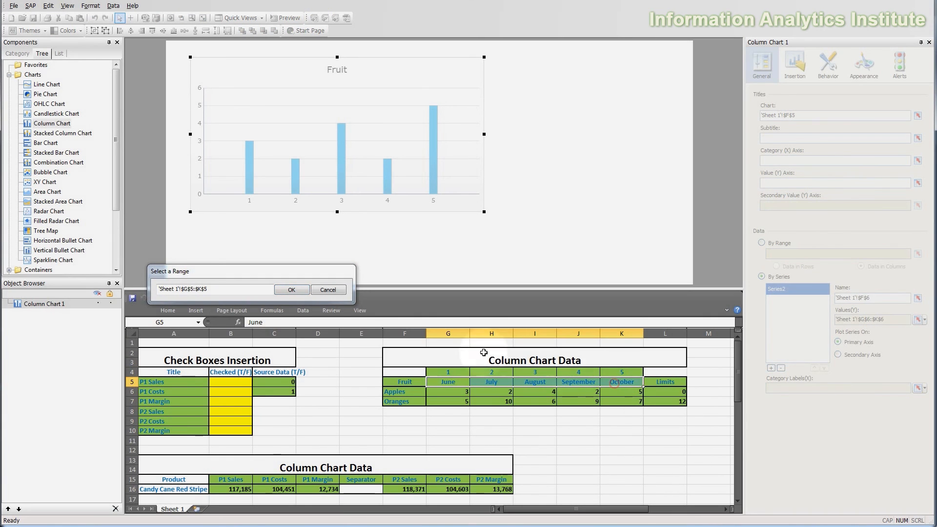
left_click(292, 289)
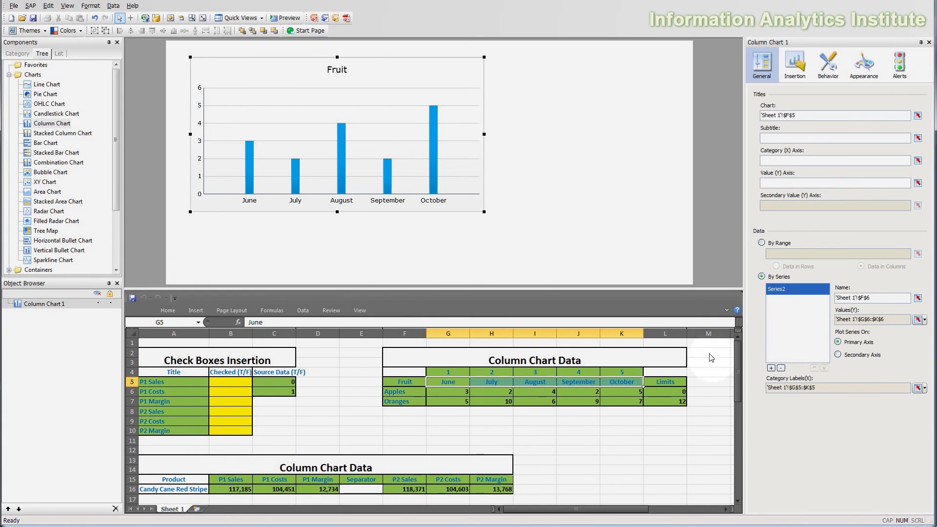
Add a second series with its name bound to cell F7 and its Y values bound to the Oranges data in G7:K7.
left_click(771, 368)
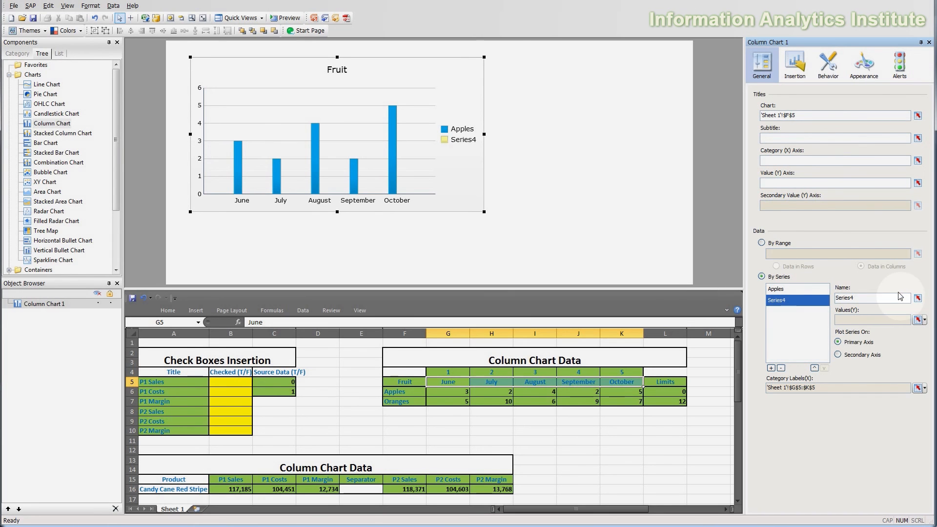
left_click(917, 298)
left_click(389, 401)
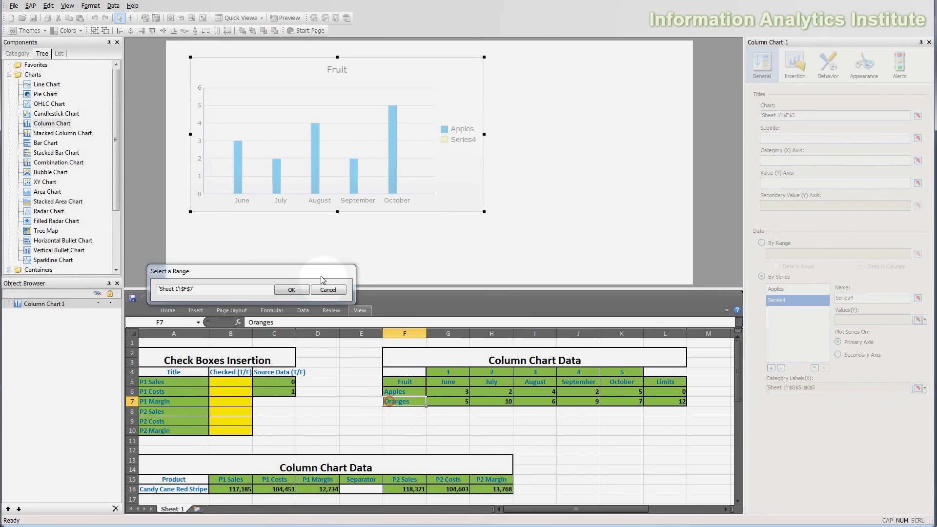
left_click(296, 289)
left_click(917, 319)
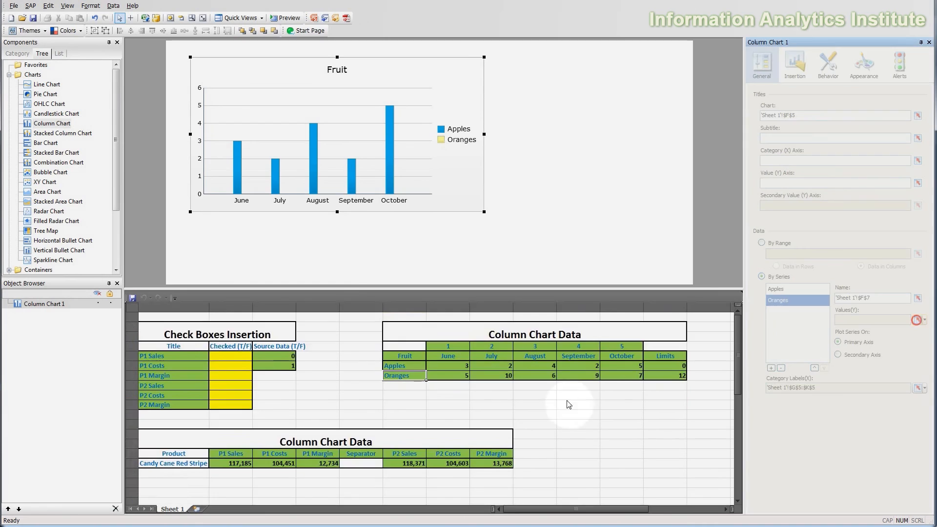
left_click_drag(447, 401, 615, 401)
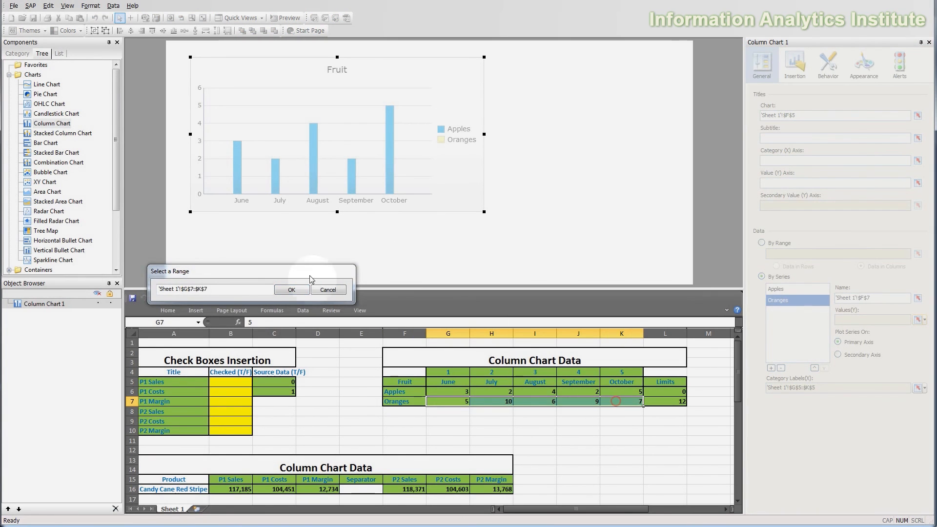
left_click(292, 290)
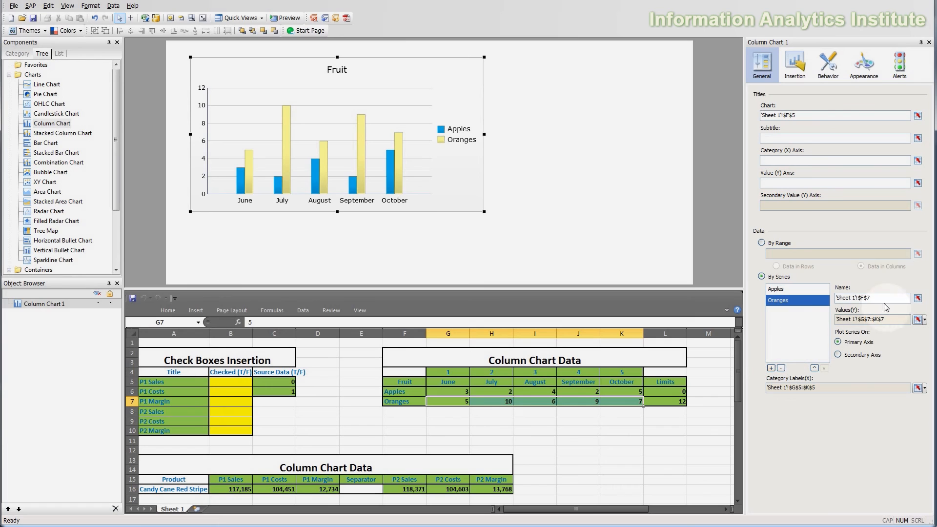
Highlight the month headers G5:K5 and the fruit labels F6:F7 to compare them with the chart's categories and series.
left_click_drag(460, 382, 627, 383)
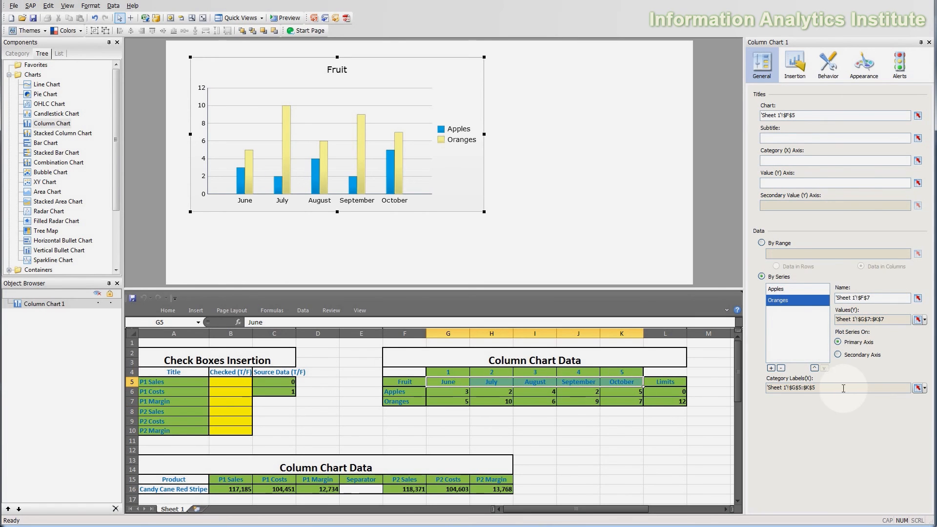
left_click(403, 398)
left_click_drag(402, 392, 404, 401)
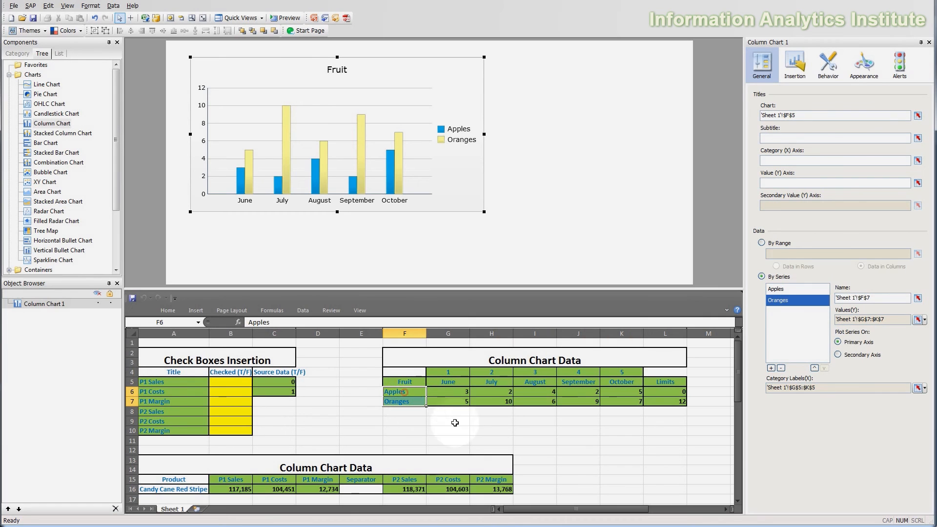
left_click(873, 444)
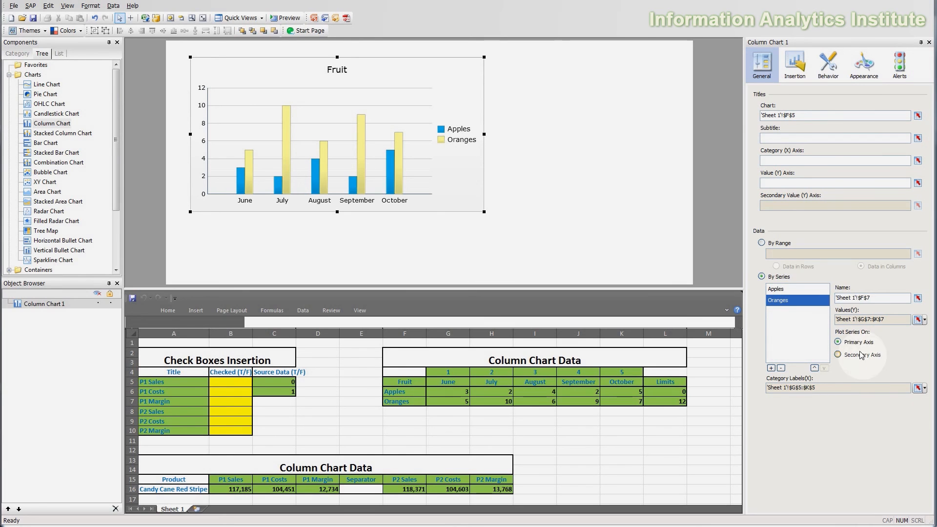
Plot the Oranges series on the secondary axis to compare scales, and return it to the primary axis.
left_click(838, 354)
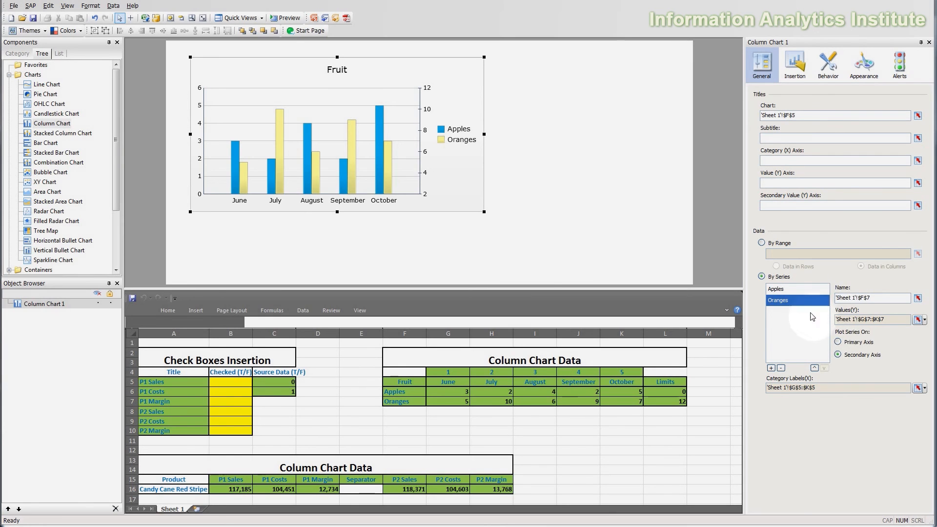
left_click(852, 342)
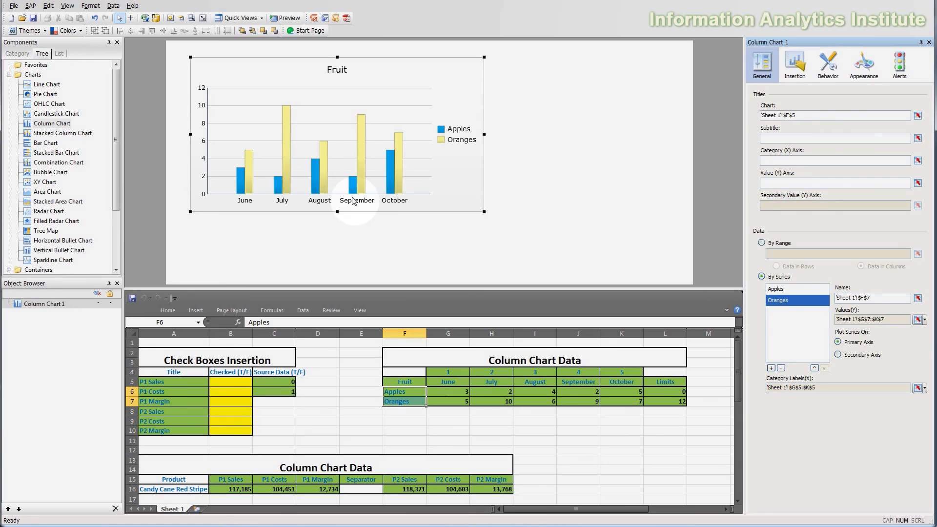
left_click(872, 357)
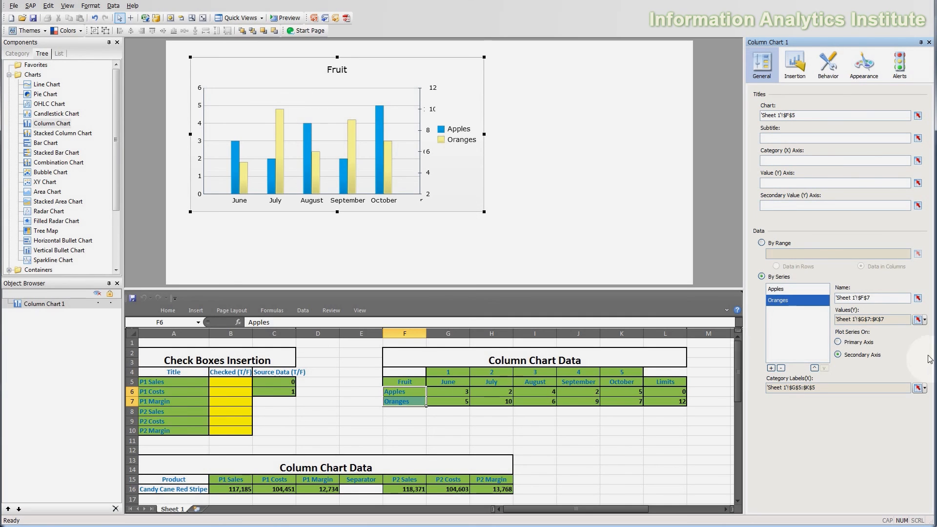
left_click(897, 397)
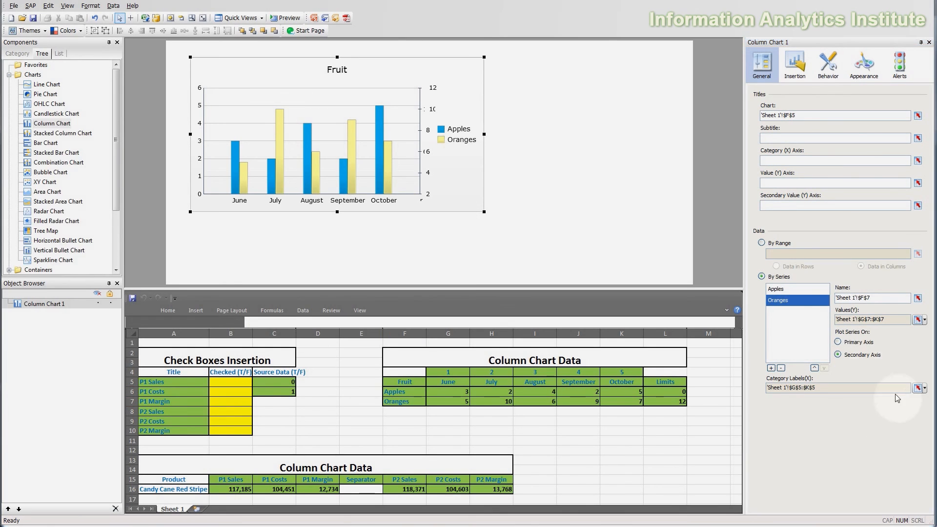
left_click(847, 342)
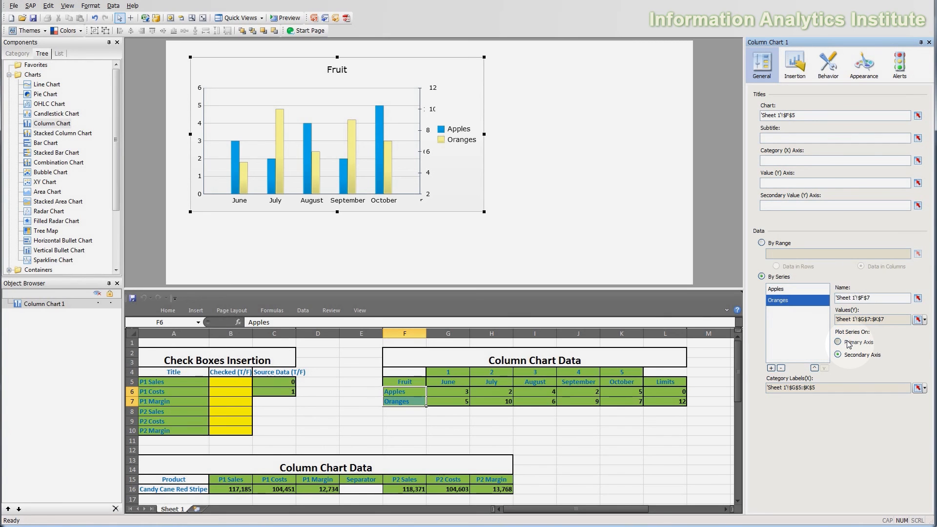
left_click(847, 342)
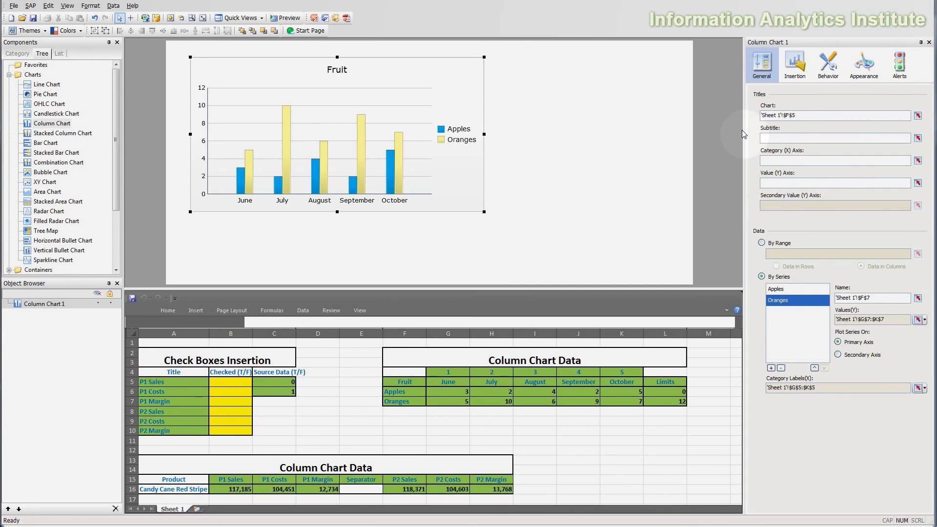
Review the category labels' source range and accept the month headers G5:K5.
left_click(840, 386)
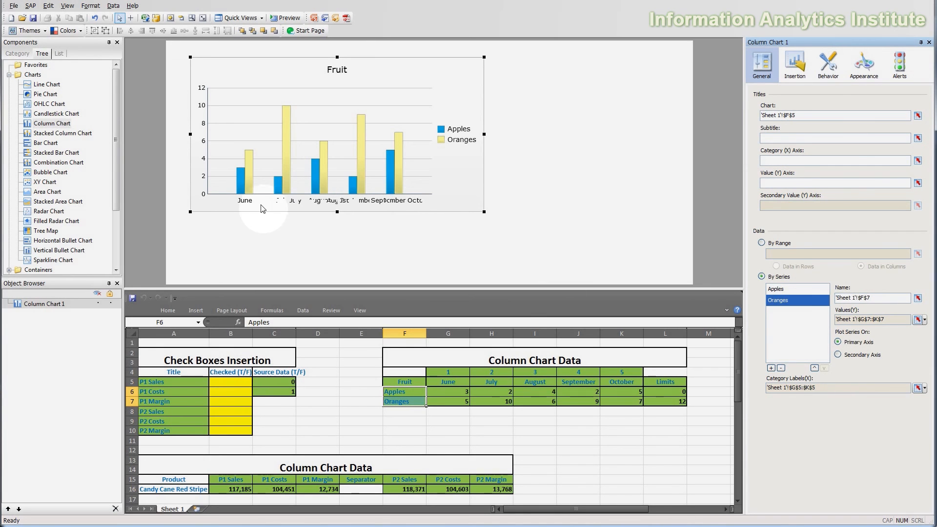
left_click(917, 388)
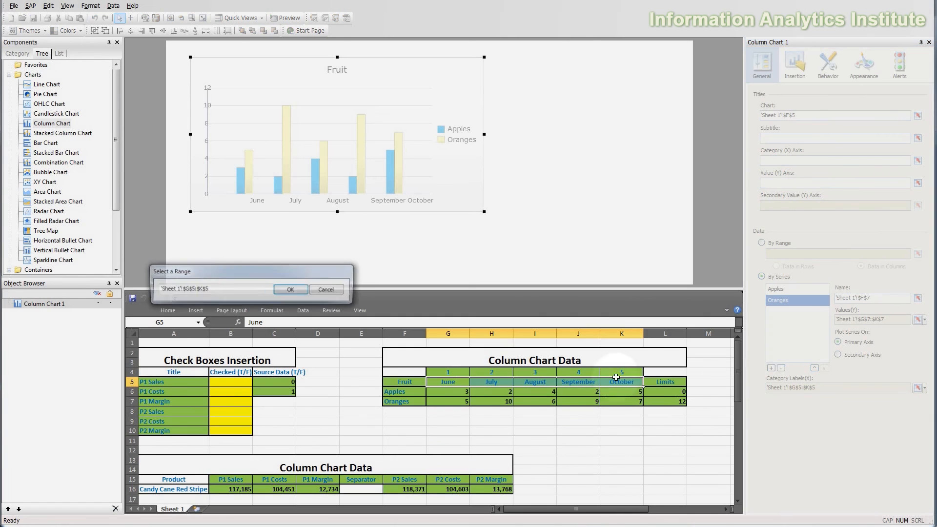
left_click(288, 293)
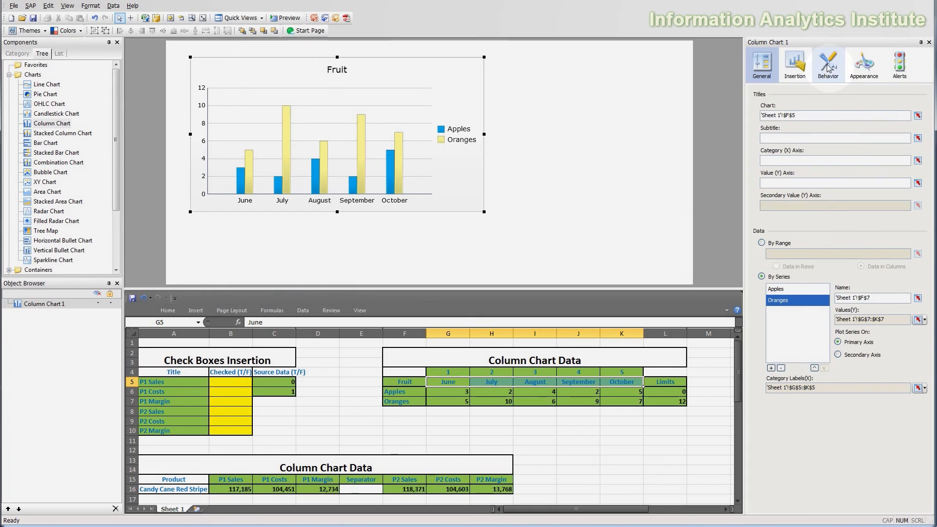
View the chart's data insertion settings and its common behavior options for ignoring blank cells.
left_click(805, 64)
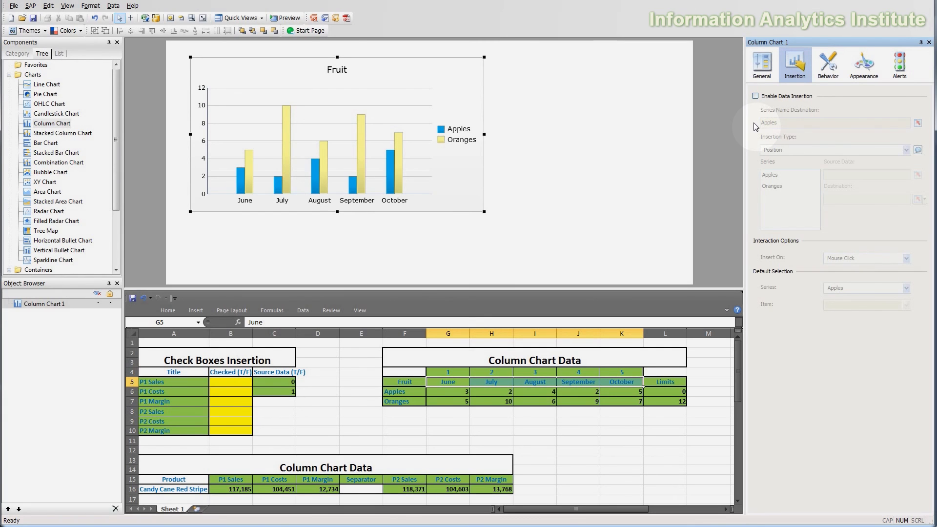
left_click(829, 61)
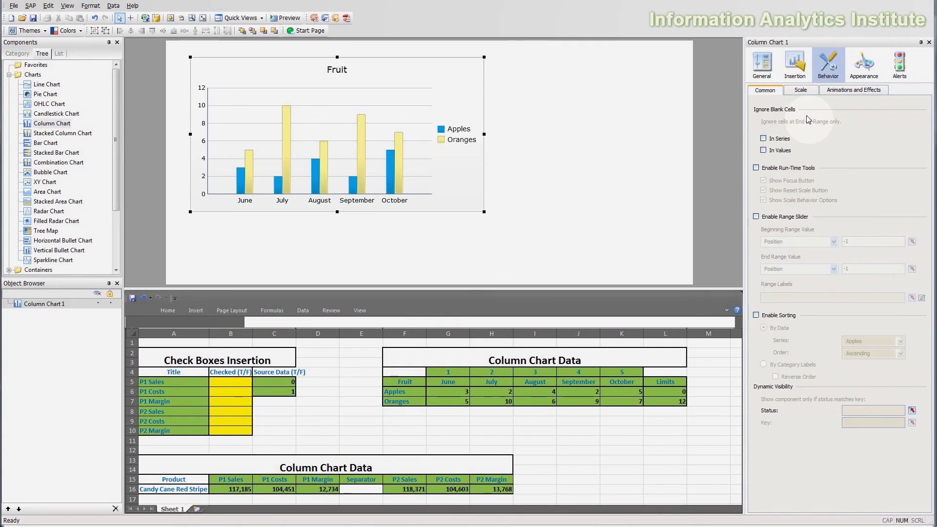
left_click(763, 138)
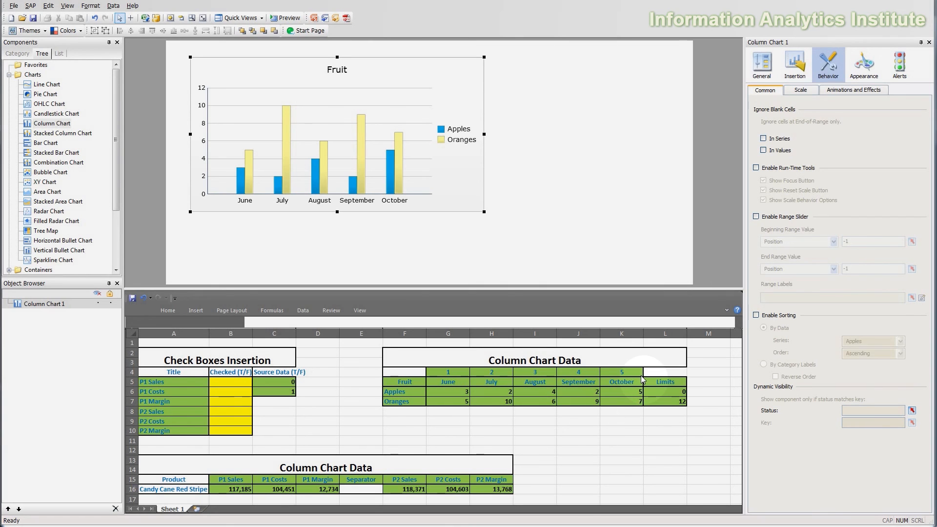
key("ctrl+s")
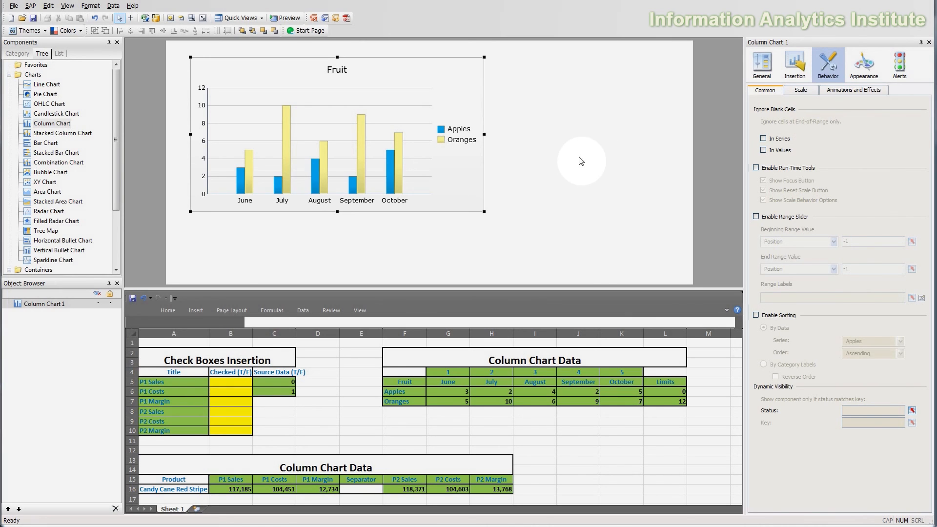
Clear the October values in K6:K7 with blank cells in values ignored, and switch that option off again.
left_click(780, 151)
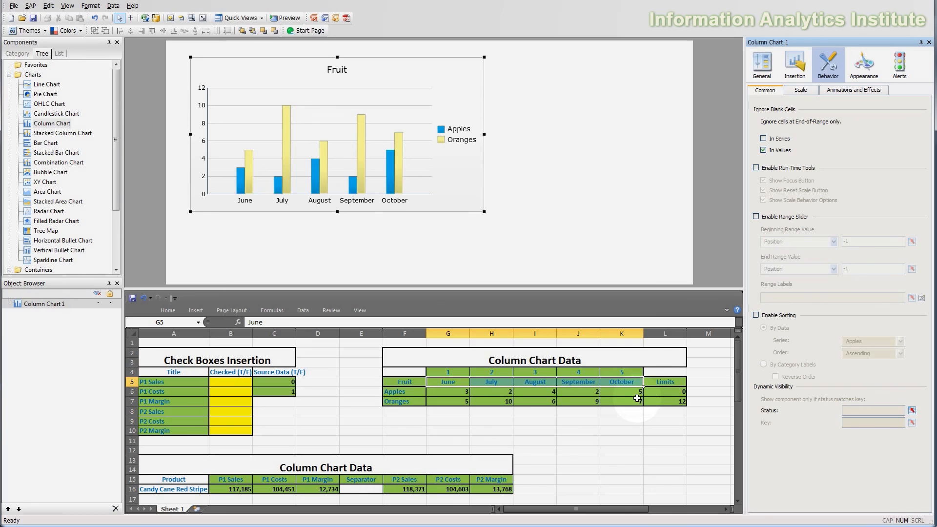
left_click_drag(631, 392, 634, 401)
key("Delete")
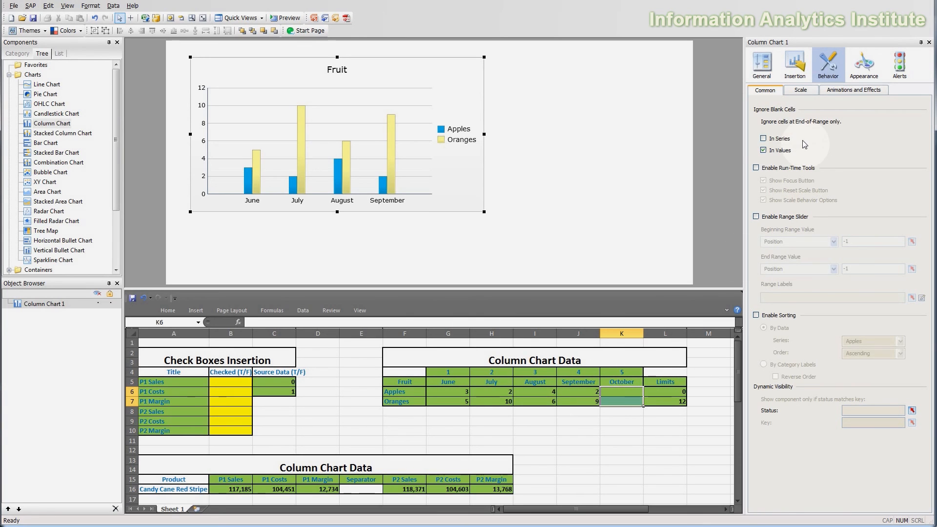
left_click(764, 151)
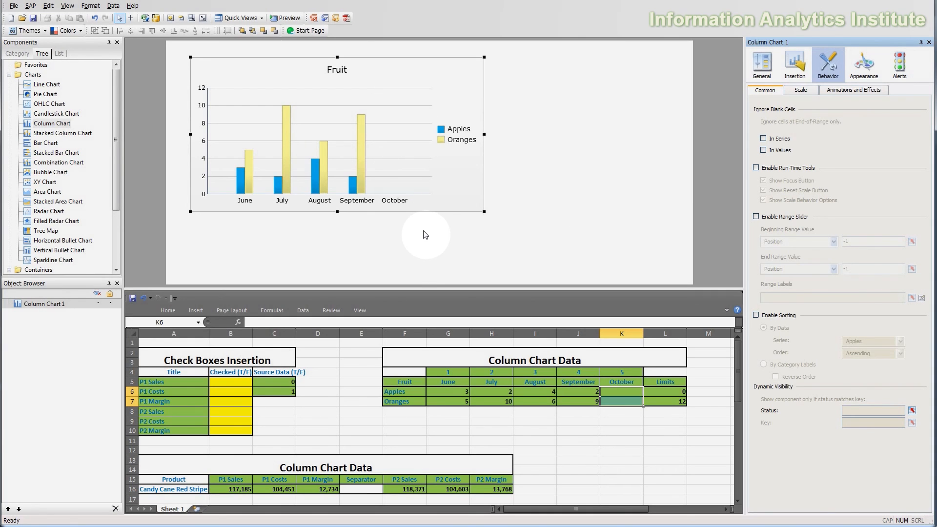
Undo the deletion of the October values in K6:K7.
left_click(614, 410)
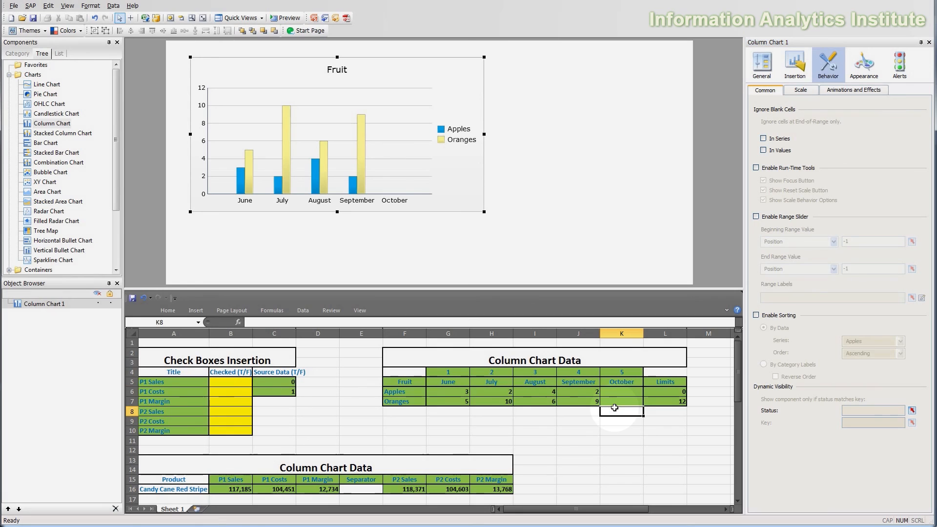
key("ctrl+z")
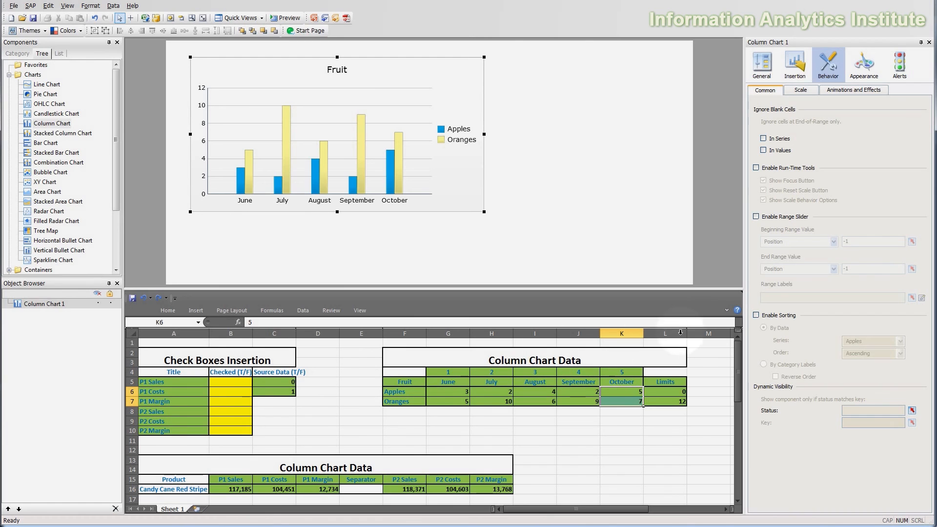
Clear the Oranges values in G7:K7 to compare ignoring blank cells in series on and off, and restore the values.
left_click(779, 139)
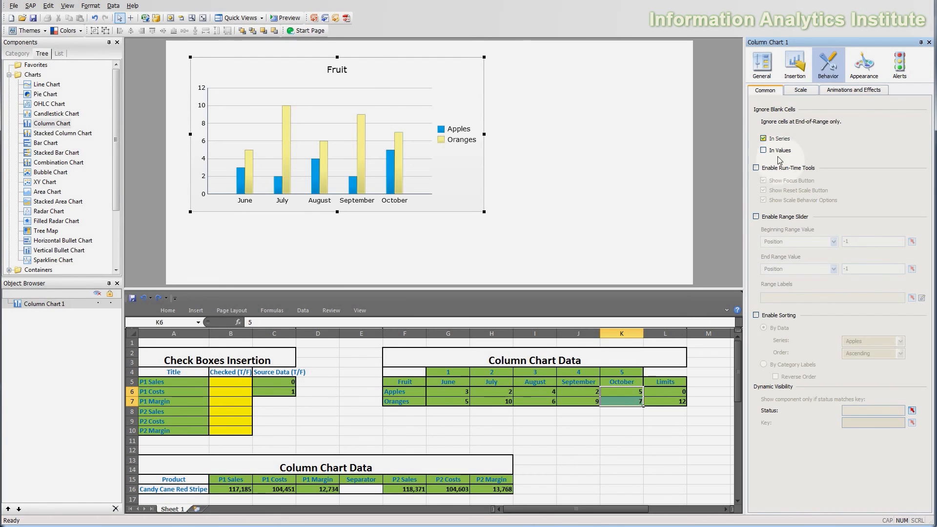
left_click_drag(456, 401, 612, 401)
key("ctrl+c")
key("Delete")
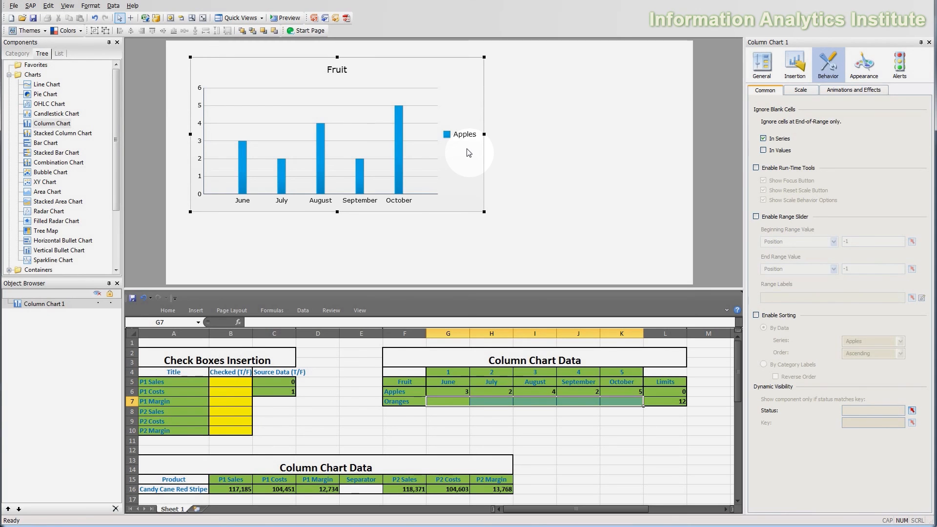
left_click(783, 140)
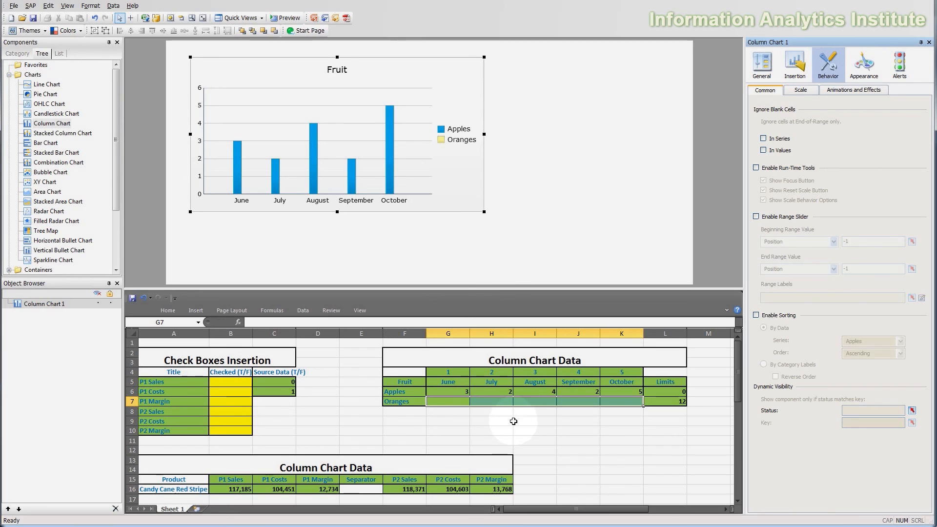
key("ctrl+v")
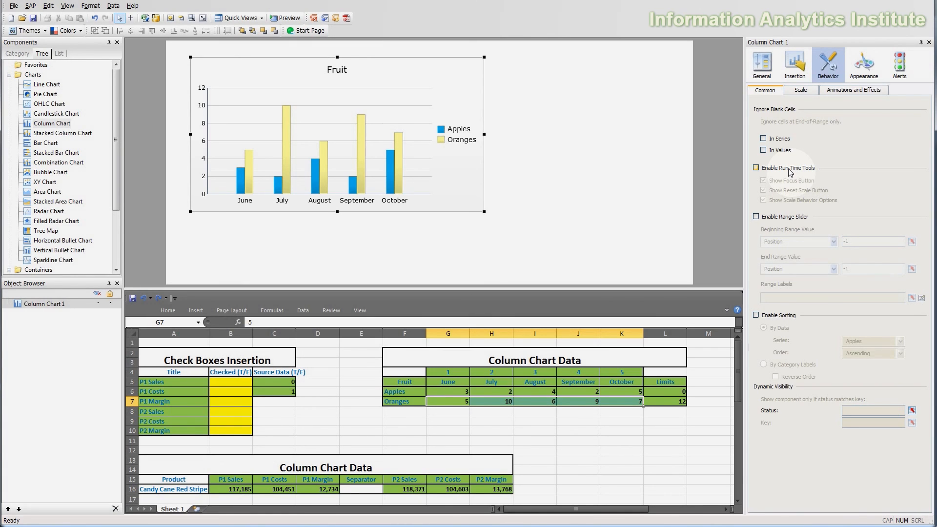
Enable the chart's run-time tools and move the chart closer to the middle of the canvas.
left_click(395, 135)
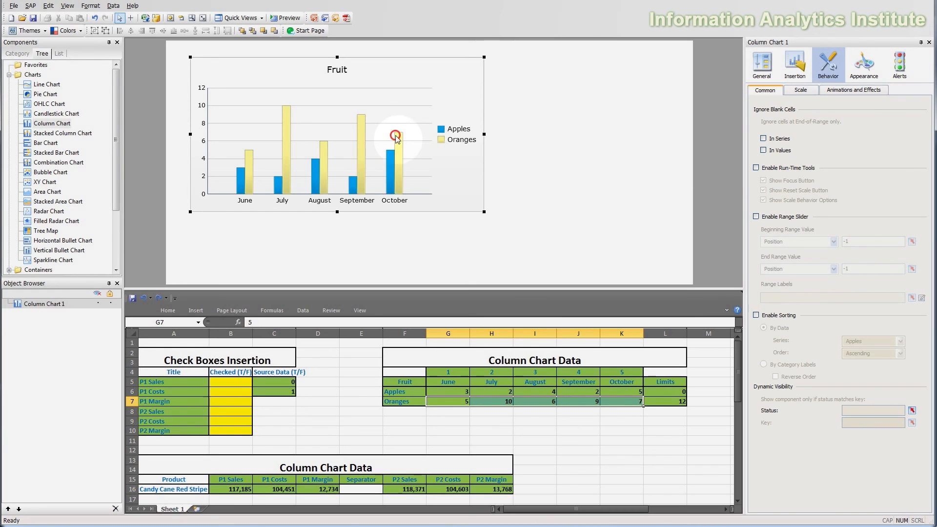
left_click_drag(396, 139, 424, 154)
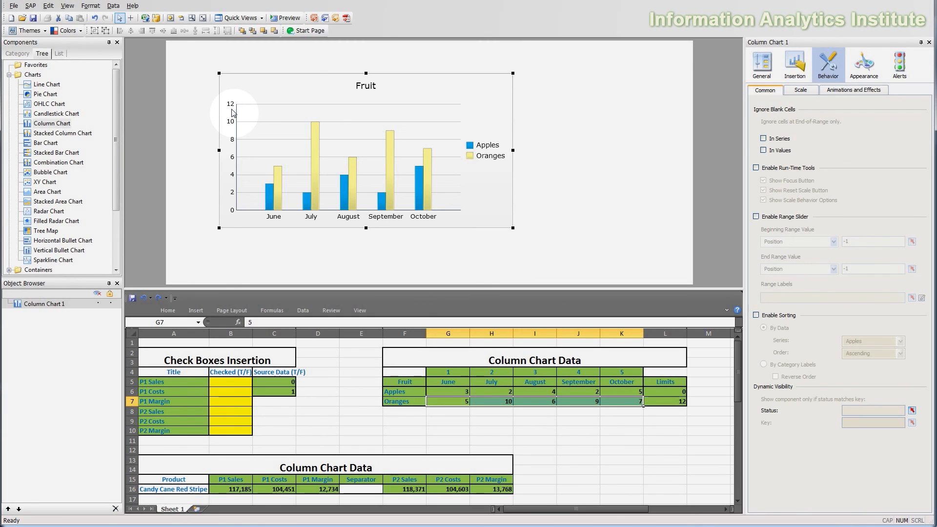
left_click(803, 168)
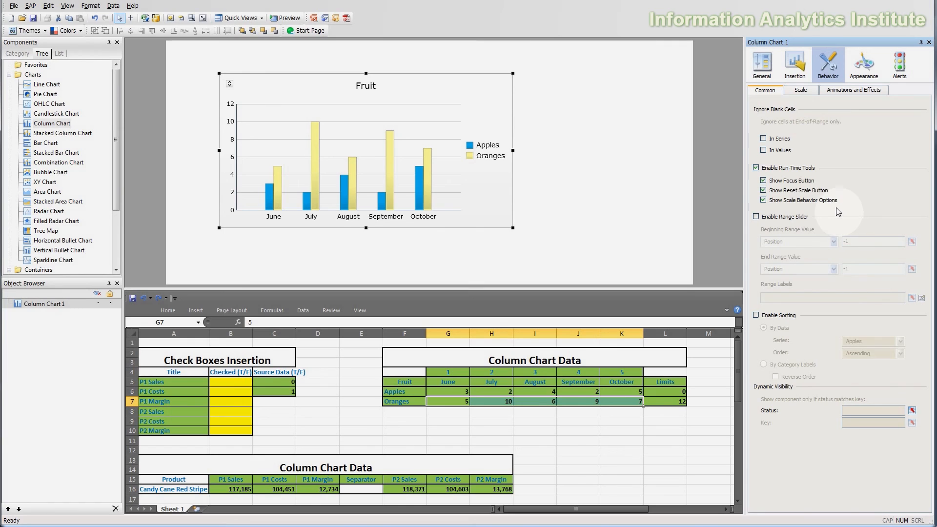
left_click_drag(470, 161, 536, 168)
left_click_drag(498, 160, 478, 157)
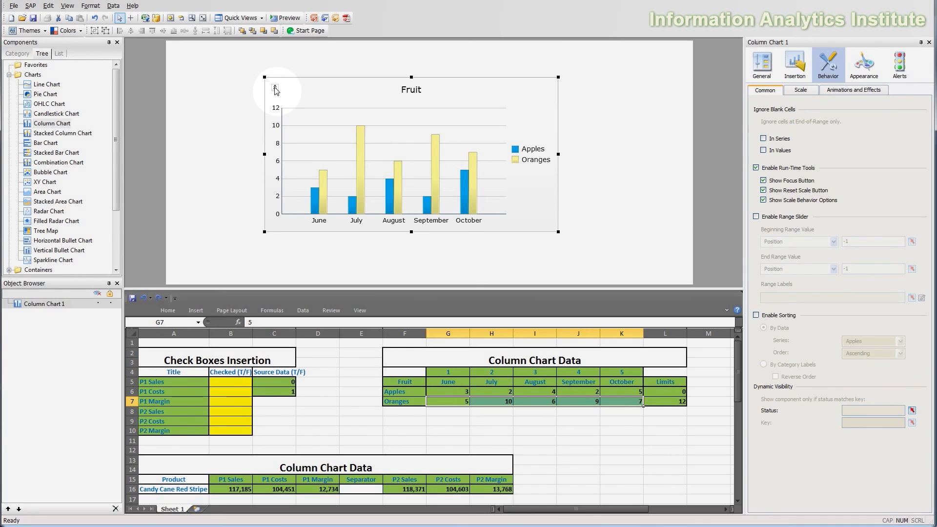
Preview the dashboard and try the chart's Grow, Auto and Off scaling, Focus Chart Data and Reset Chart Scale tools.
left_click(279, 20)
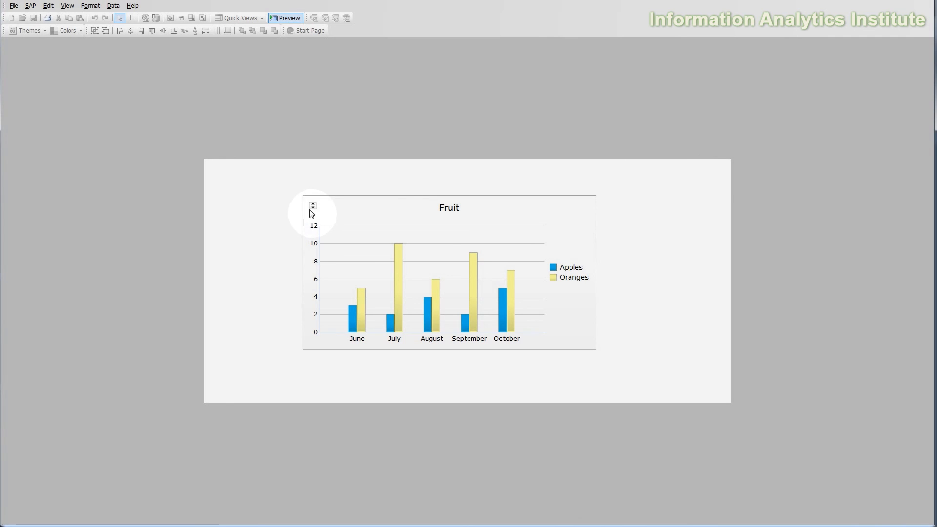
mouse_move(313, 207)
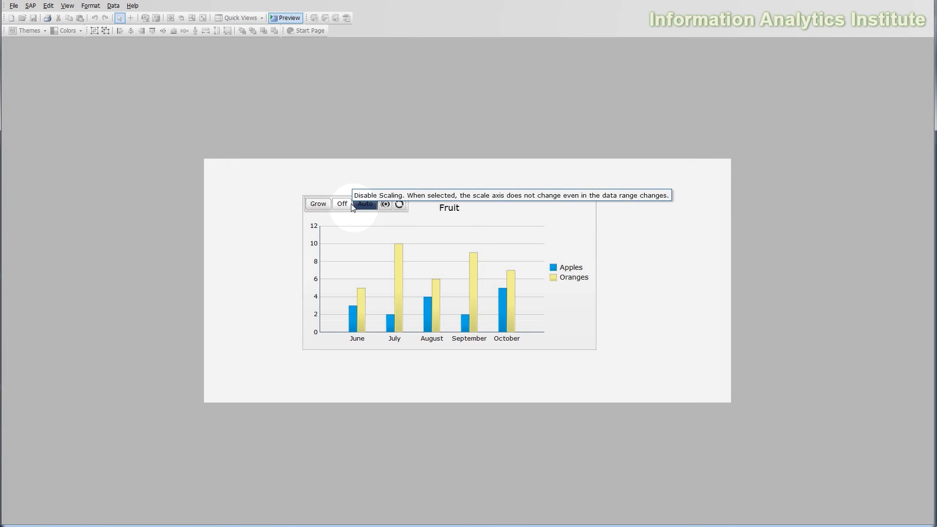
left_click(325, 207)
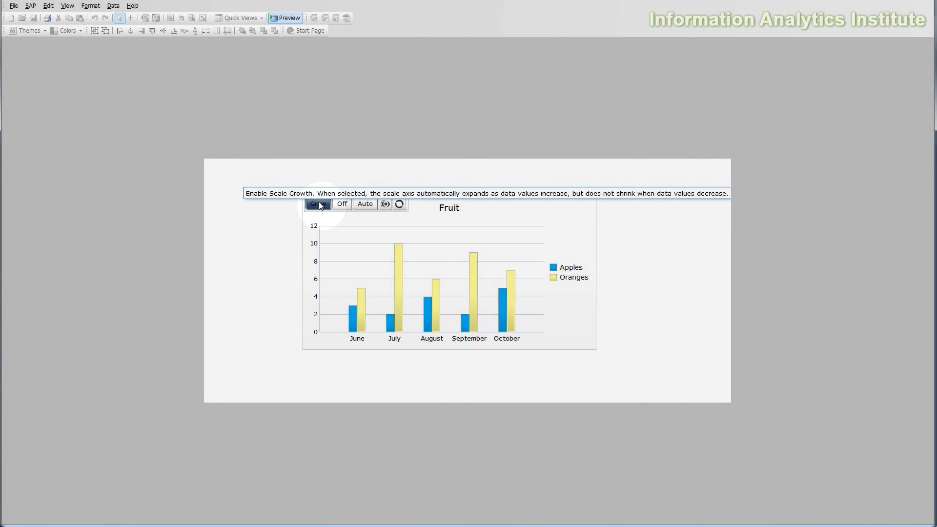
left_click(359, 208)
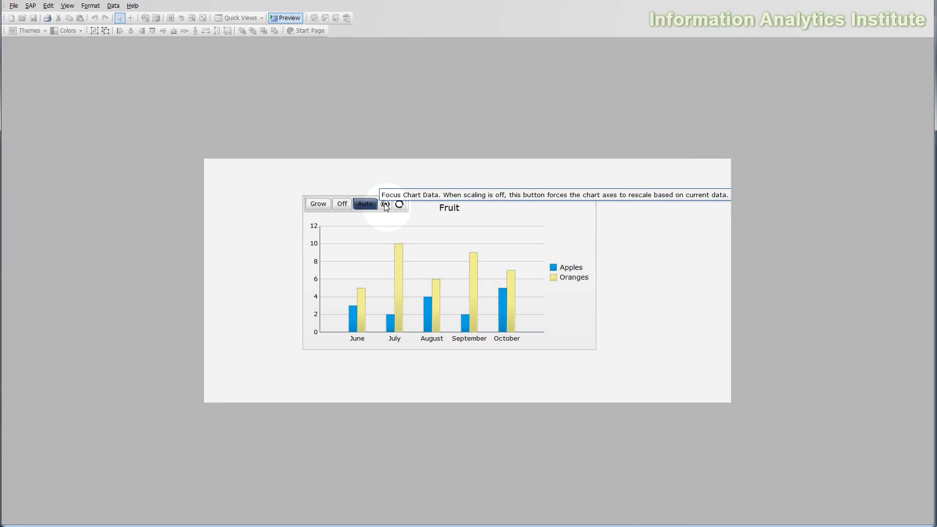
left_click(341, 203)
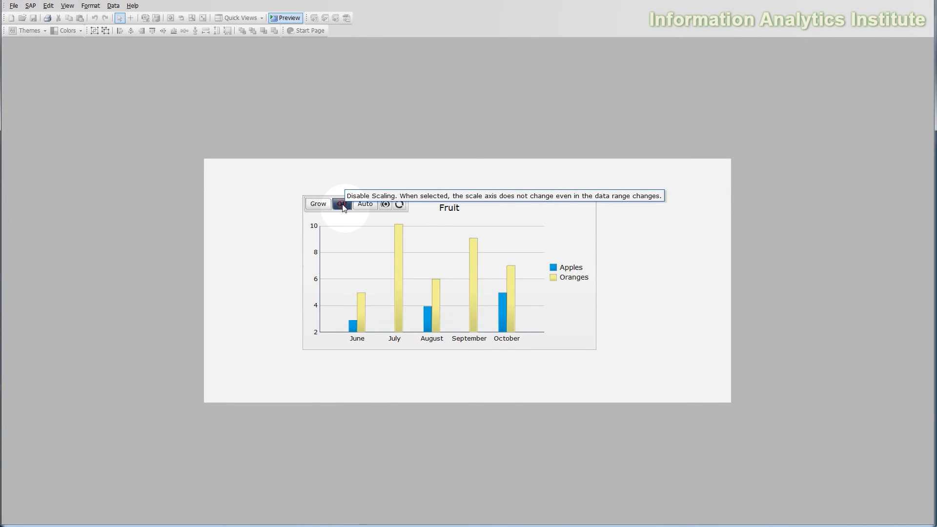
left_click(384, 206)
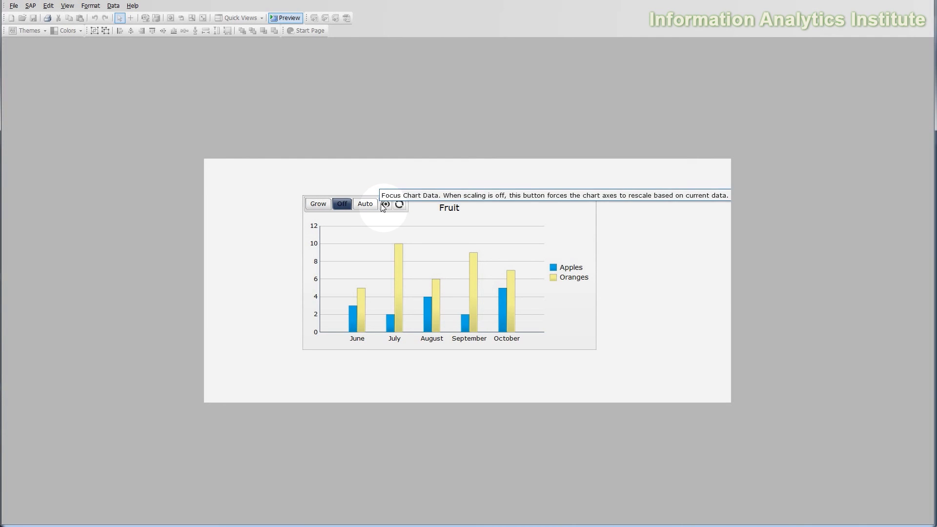
left_click(384, 205)
left_click(382, 204)
left_click(382, 204)
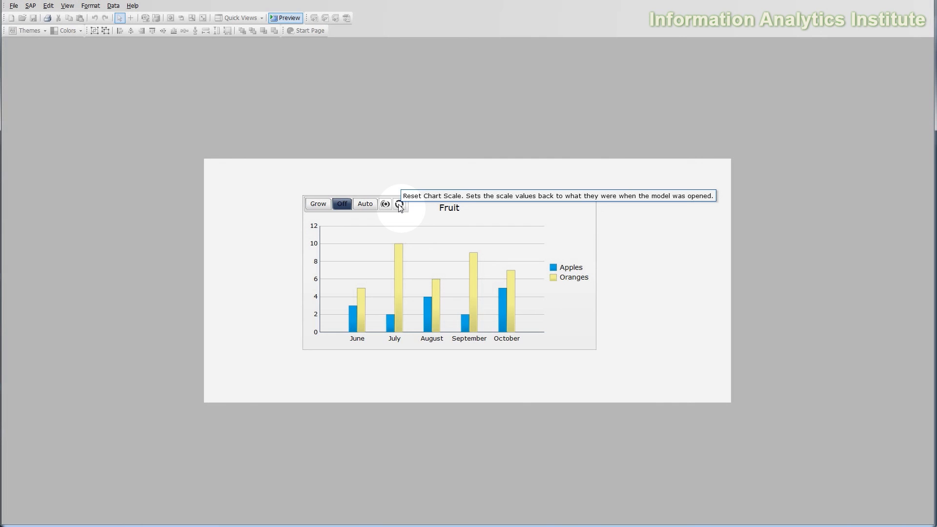
left_click(399, 207)
left_click(301, 18)
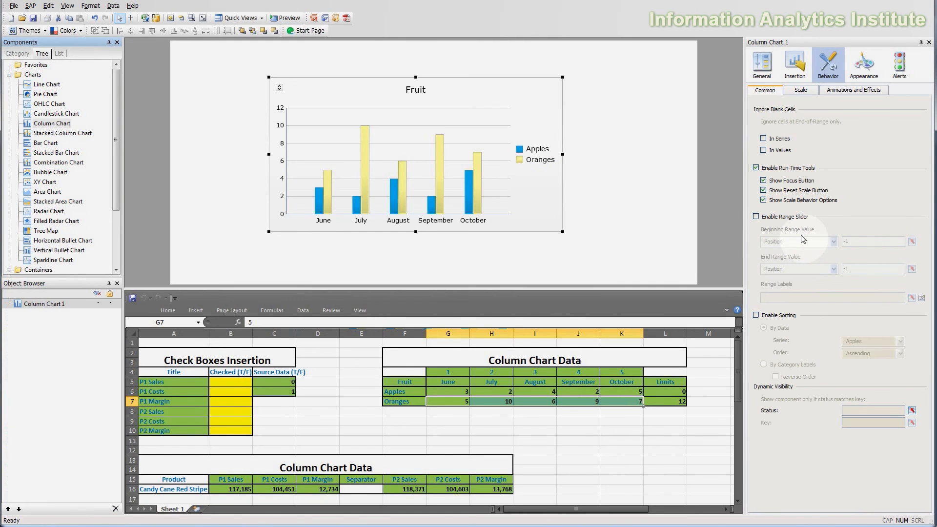
Disable the run-time tools and enable the range slider with a beginning position of 2 and an end position of 4.
left_click(756, 168)
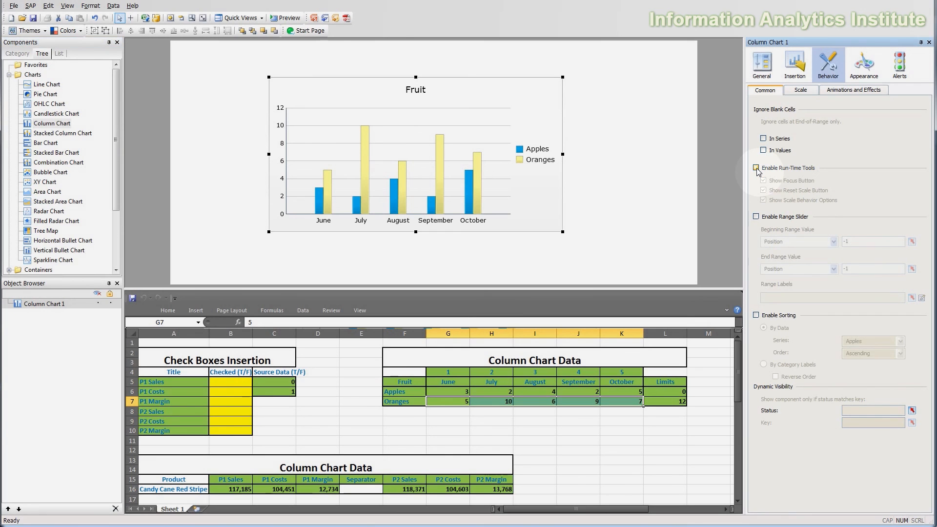
left_click(769, 218)
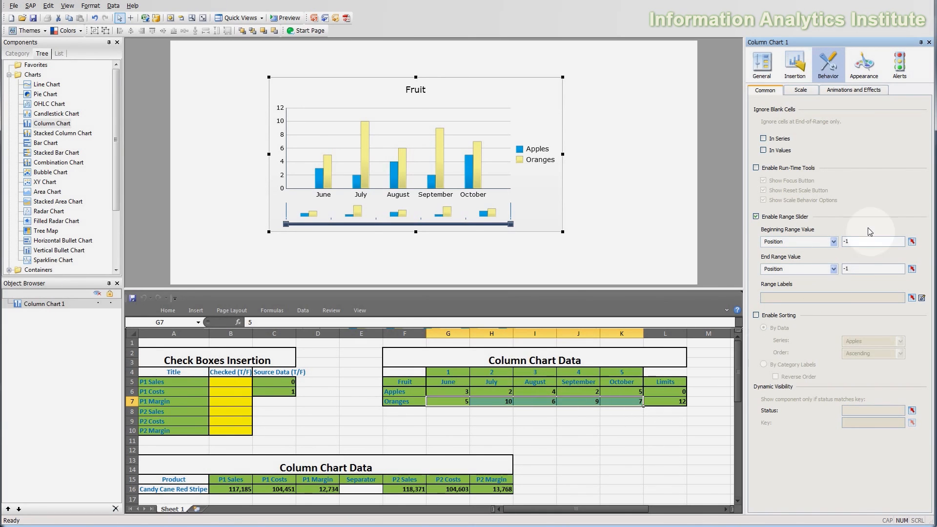
double_click(857, 243)
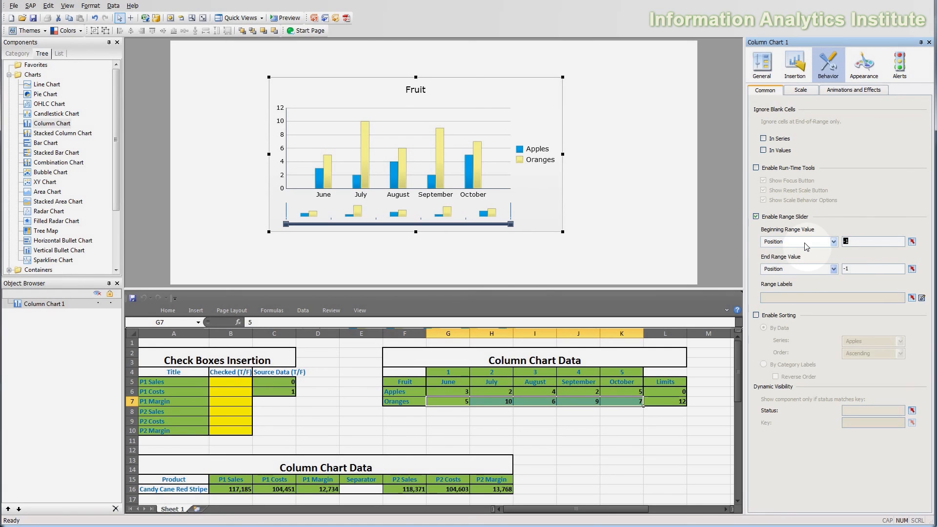
type("2")
double_click(858, 269)
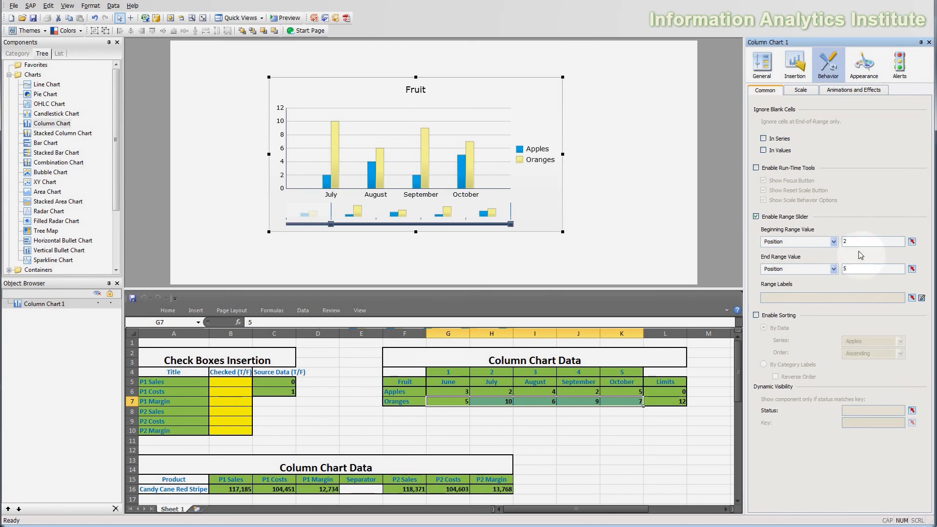
type("5")
left_click(883, 266)
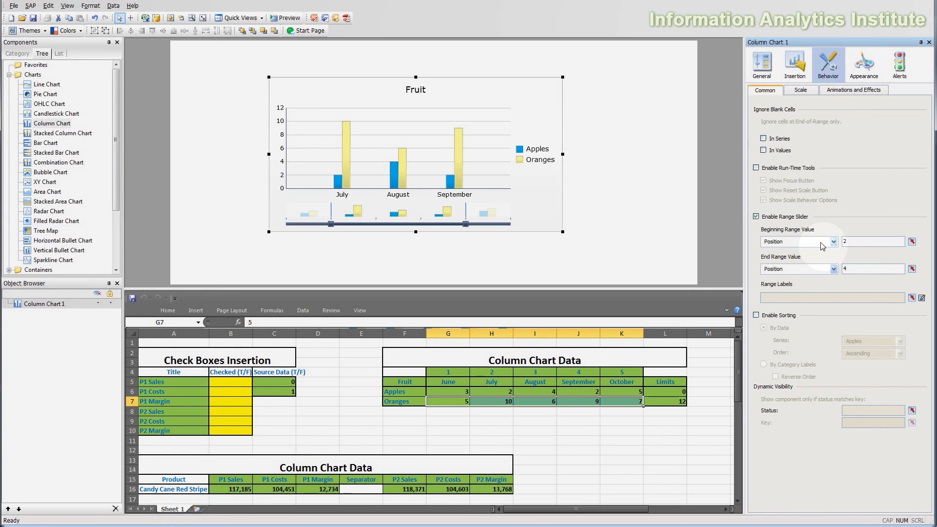
Bind the range slider's labels to the numbers in cells G4:K4.
left_click(911, 297)
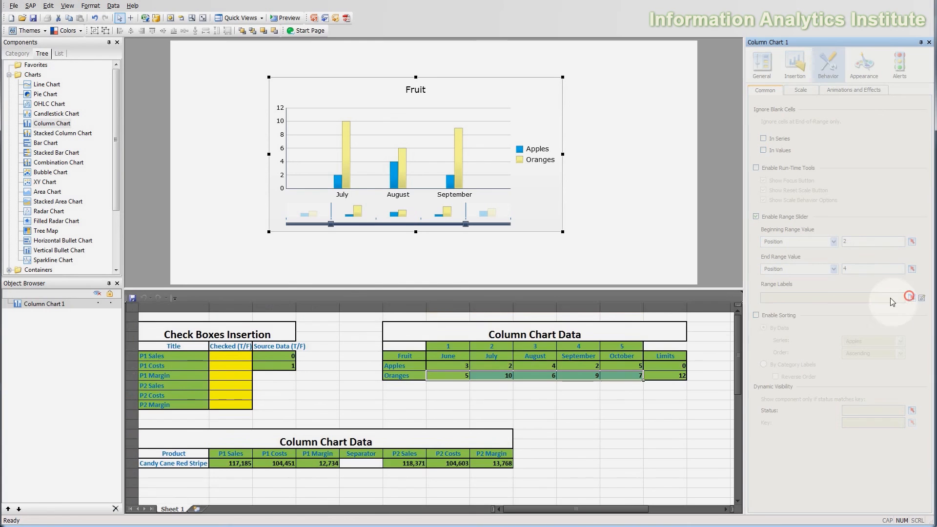
left_click_drag(461, 372, 625, 371)
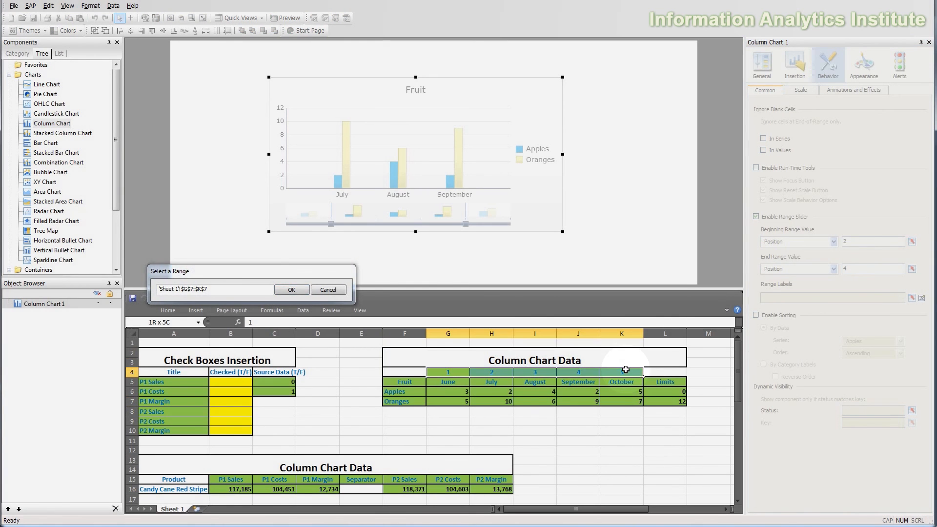
left_click(291, 289)
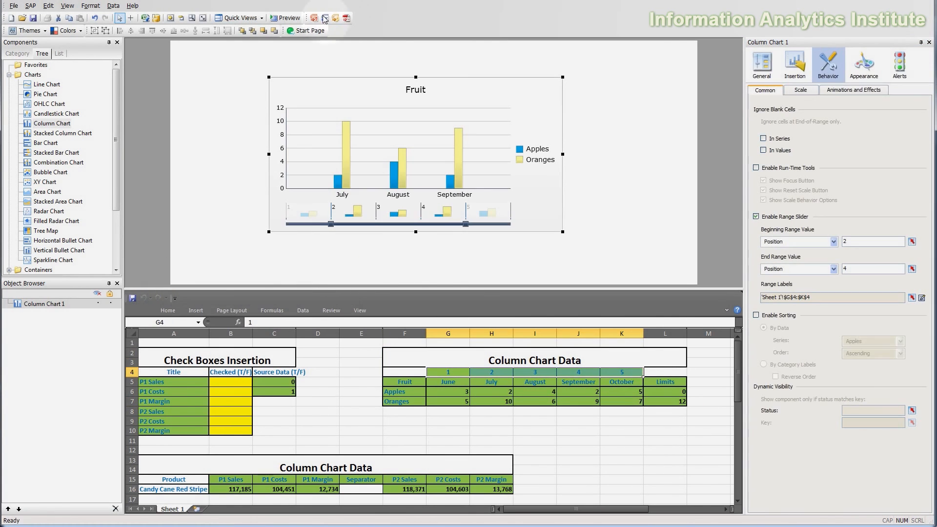
Preview the dashboard and use the range slider to show all months, June to August, and September to October.
left_click(286, 18)
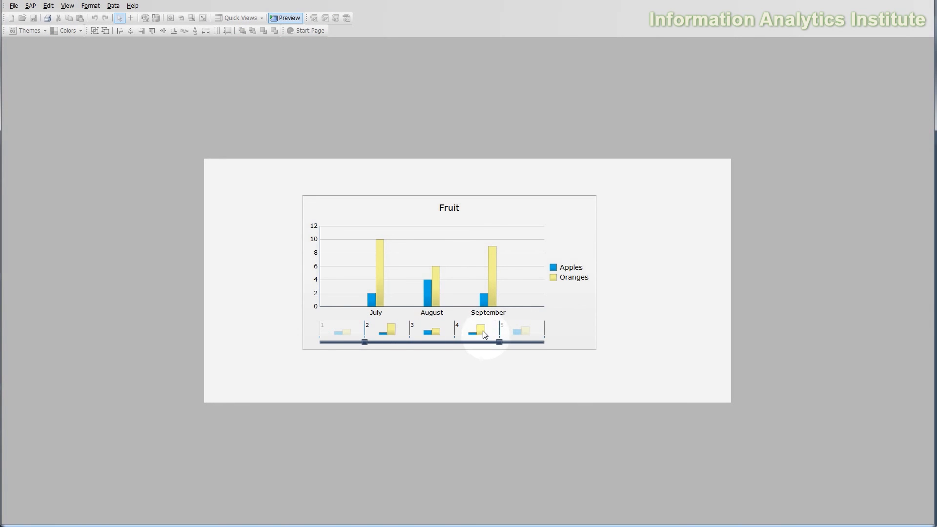
left_click_drag(499, 342, 544, 343)
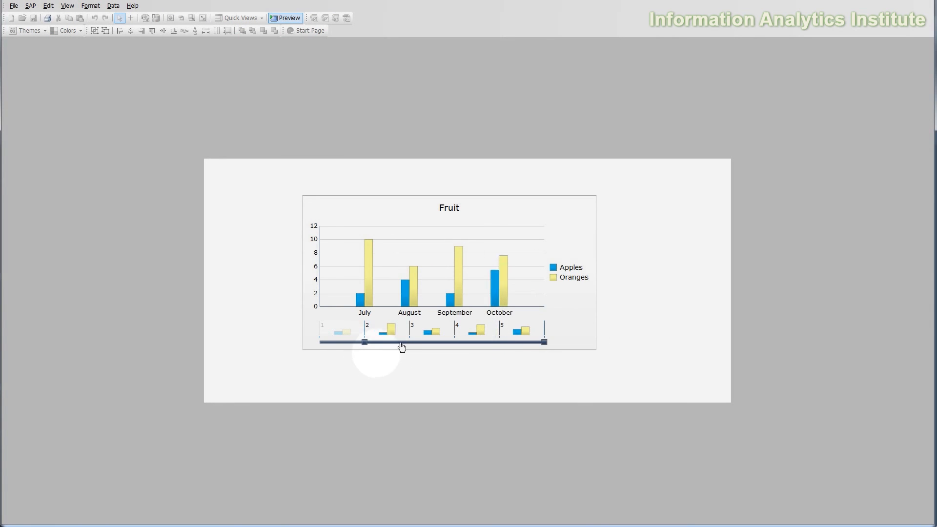
left_click_drag(366, 345, 266, 345)
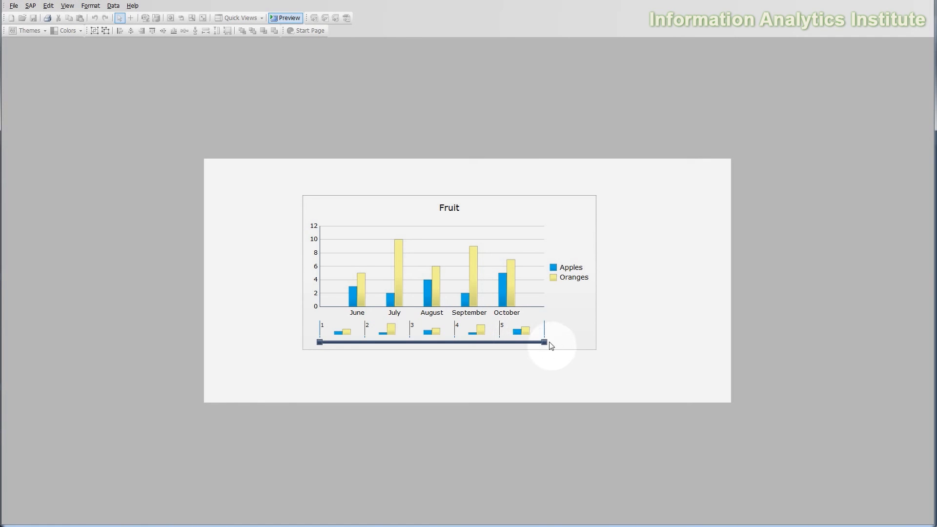
left_click_drag(544, 342, 470, 351)
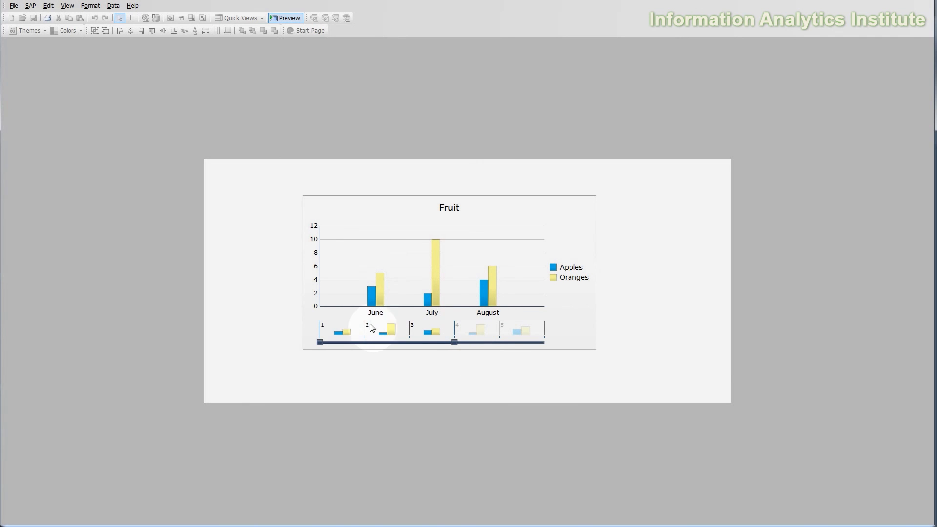
left_click_drag(455, 342, 581, 327)
left_click_drag(320, 346, 454, 343)
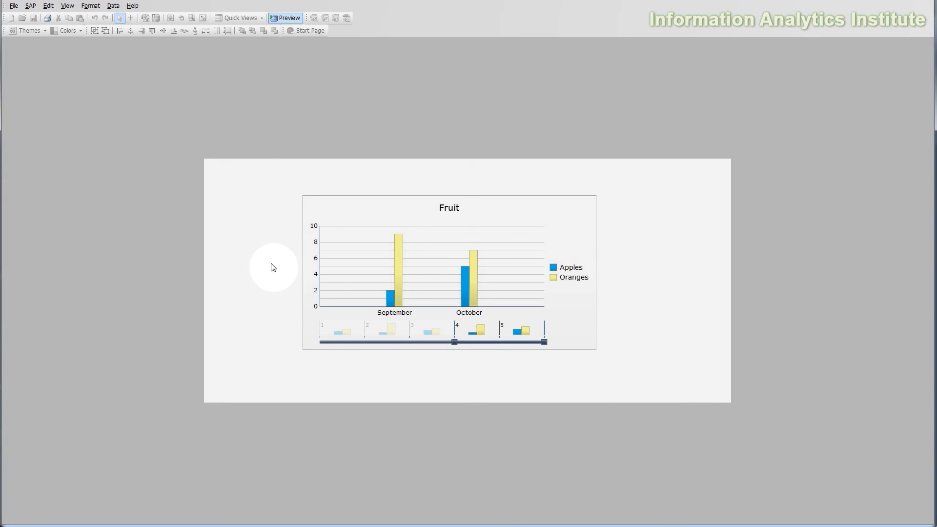
Widen the previewed slider range to all months, narrow it to August and September, and leave the preview.
left_click_drag(454, 342, 275, 335)
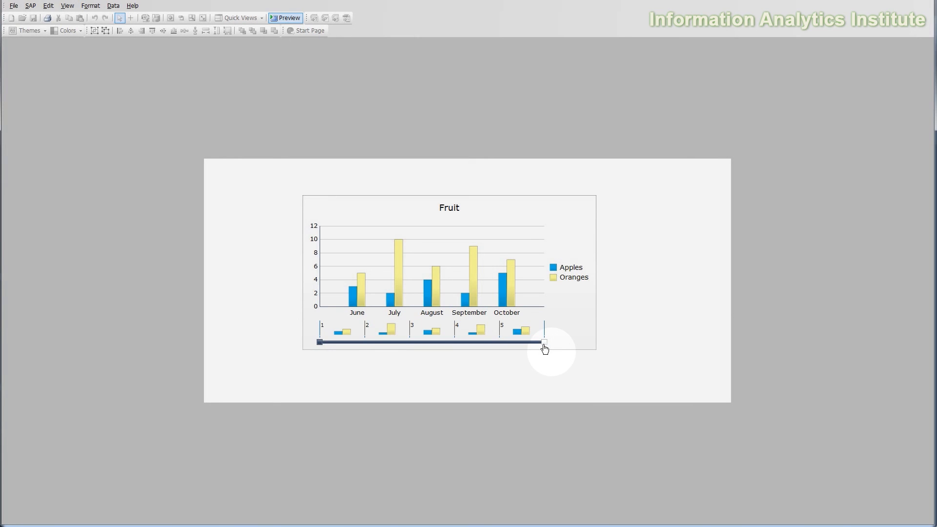
left_click_drag(546, 347, 468, 342)
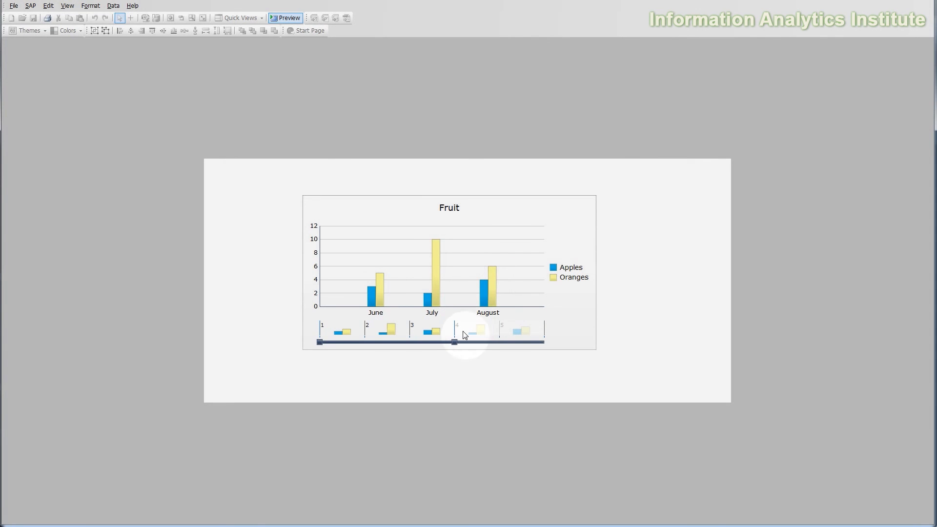
left_click(457, 343)
left_click_drag(457, 343, 499, 342)
left_click_drag(320, 342, 415, 345)
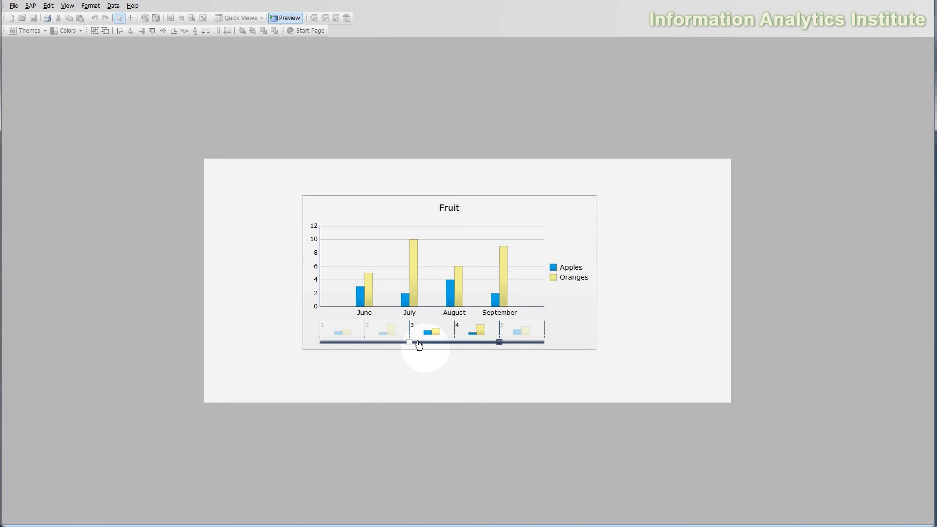
left_click(288, 19)
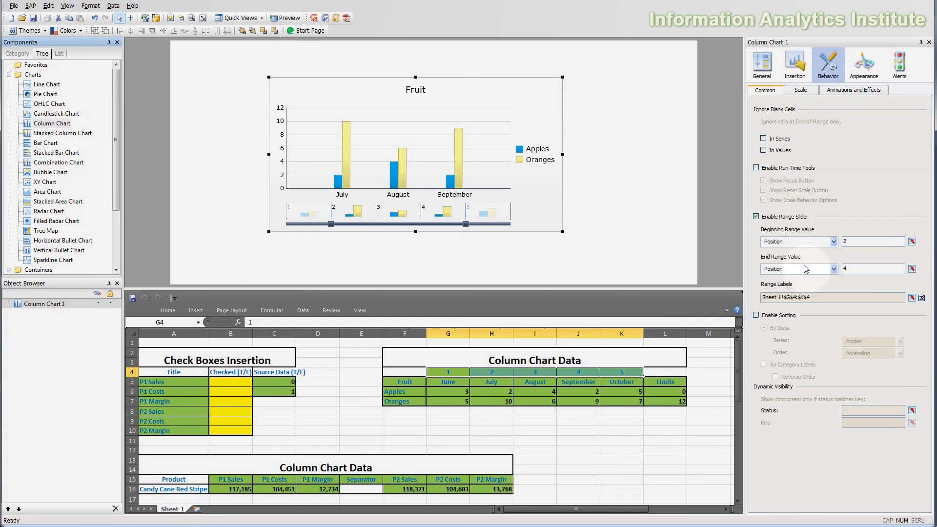
Disable the range slider and enable sorting by data on the Apples series in descending order.
left_click(755, 217)
left_click(762, 316)
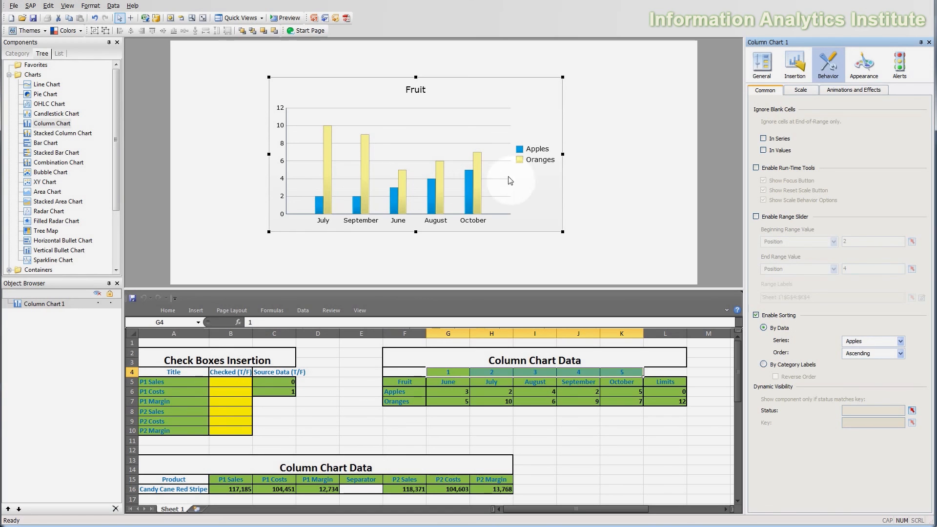
left_click(901, 353)
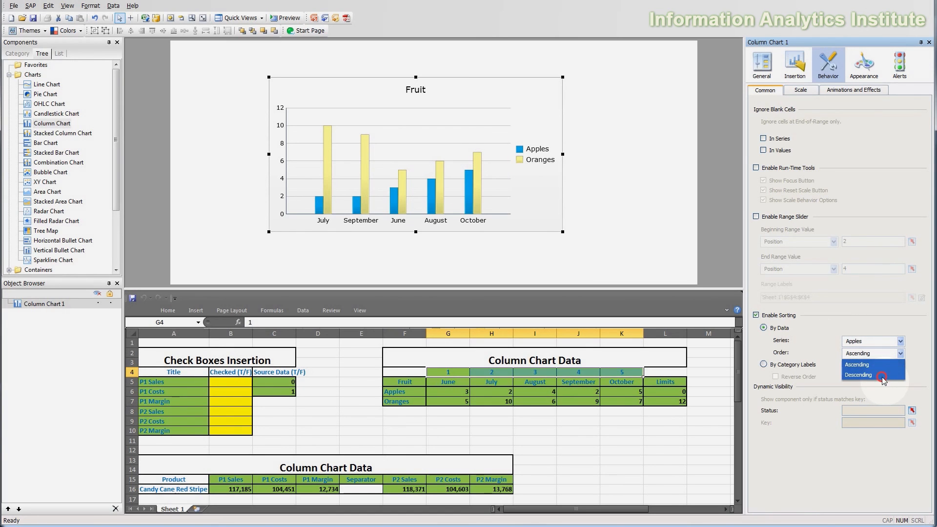
left_click(882, 374)
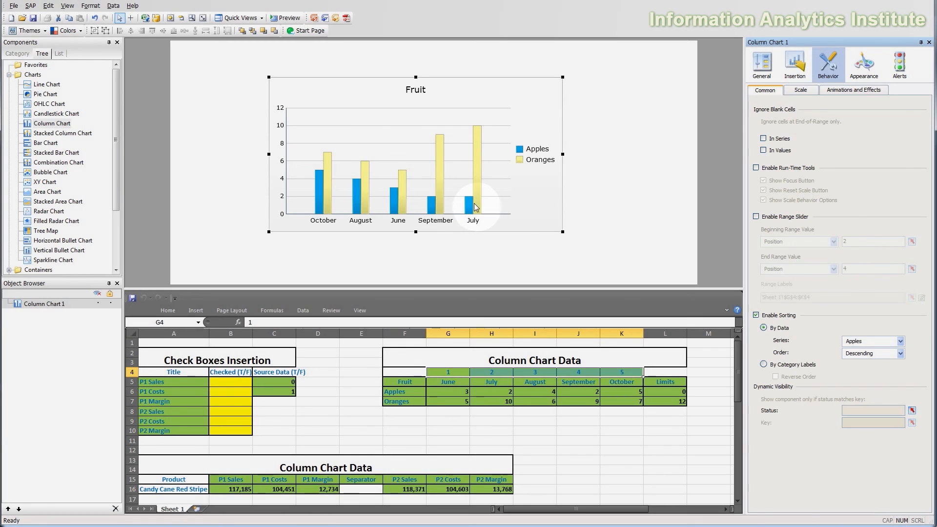
Sort the chart by the Oranges series in descending order and switch the order to ascending.
left_click(873, 341)
left_click(873, 363)
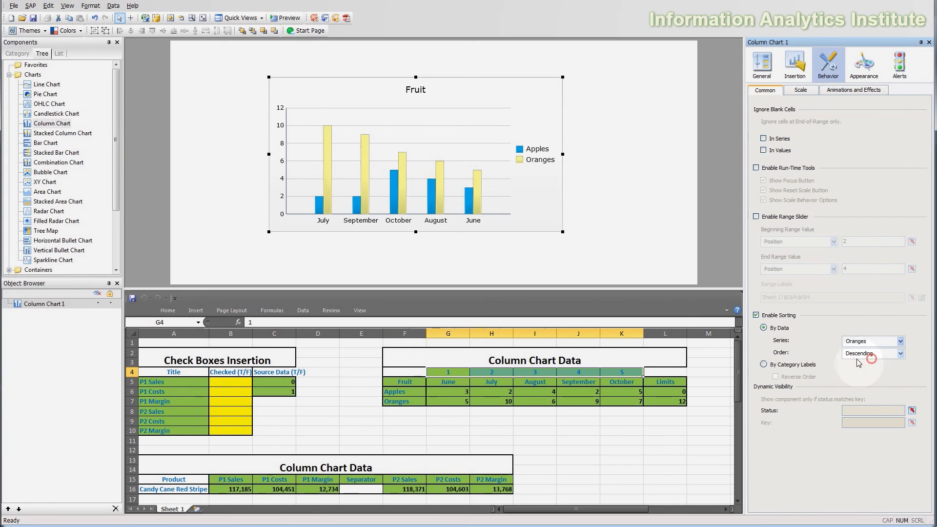
left_click(901, 353)
left_click(899, 365)
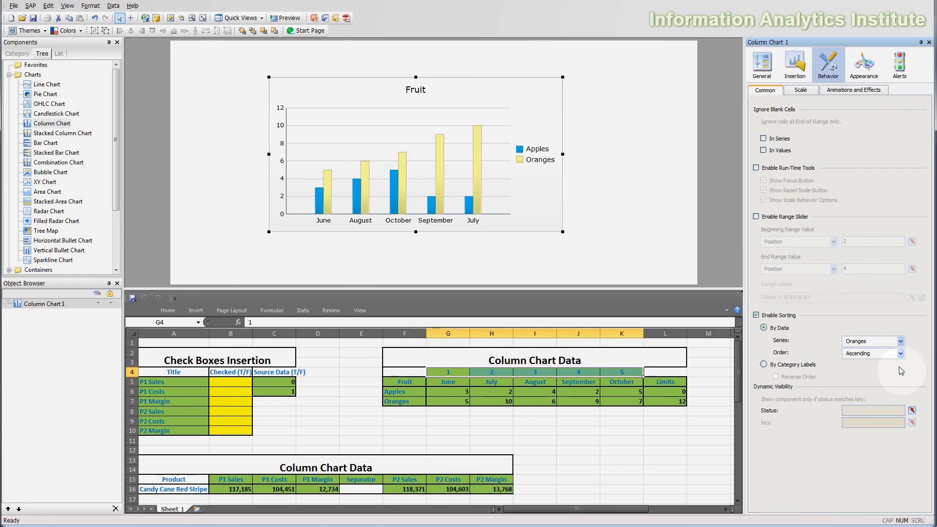
Try sorting the chart by category labels, with and without reverse order, and disable sorting.
left_click(801, 367)
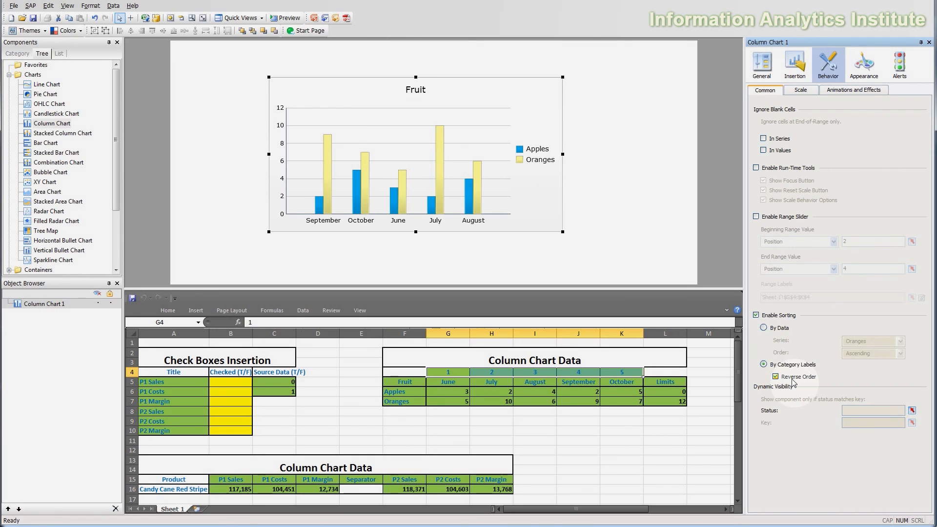
left_click(776, 376)
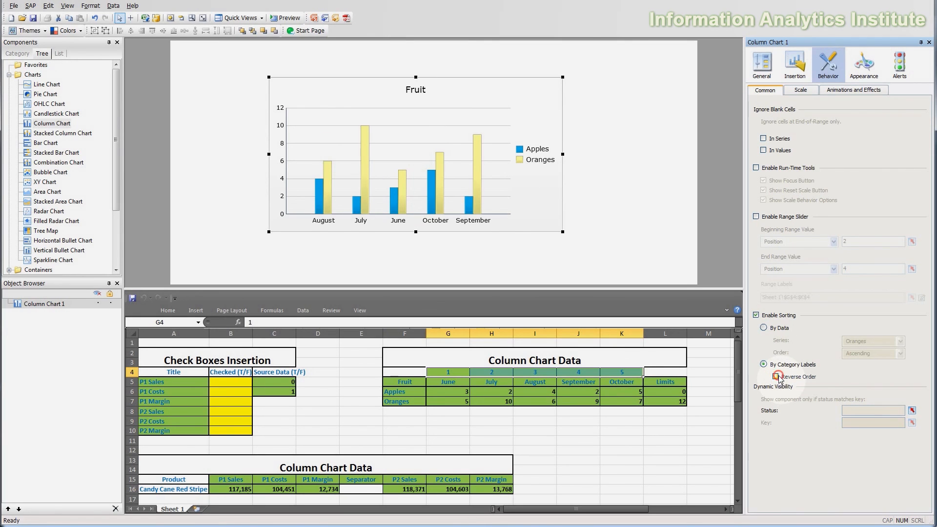
left_click(764, 328)
left_click(757, 315)
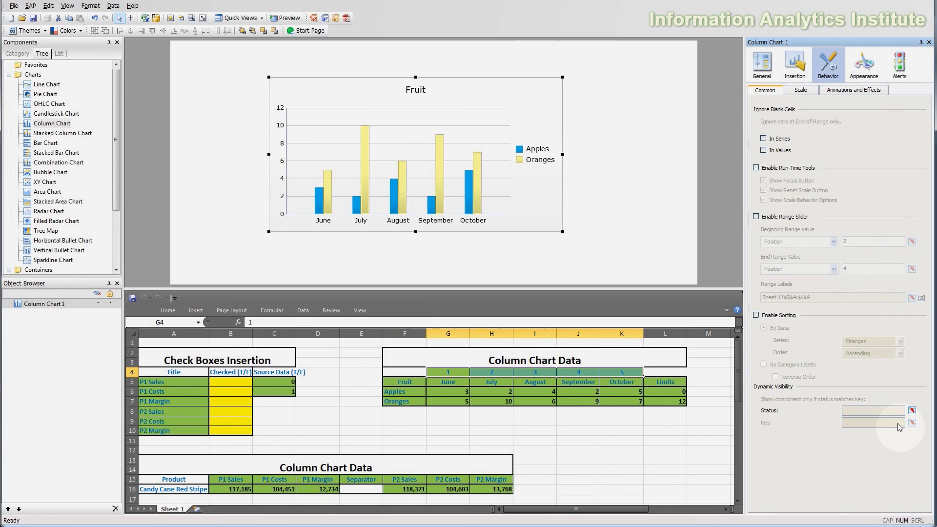
Try the Allow Zoom Out Only option of the automatic Y axis and switch it off again.
left_click(803, 91)
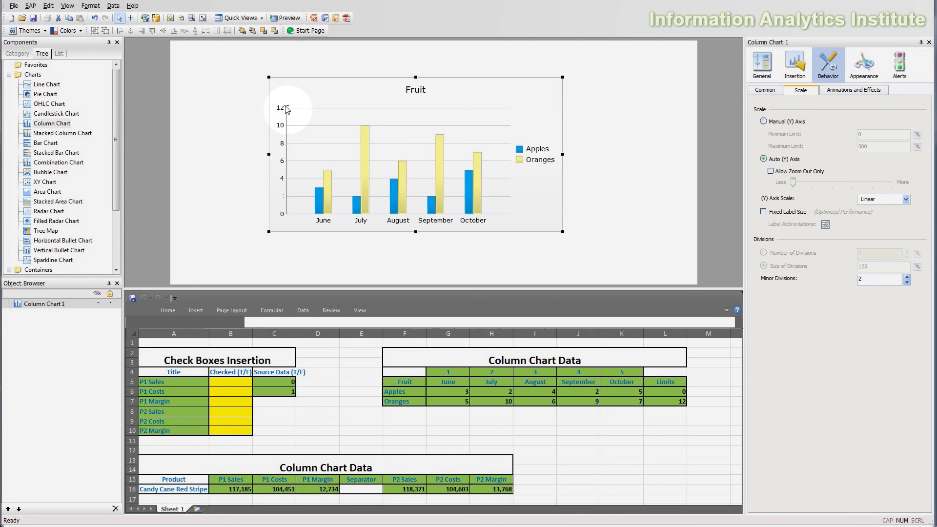
left_click(779, 175)
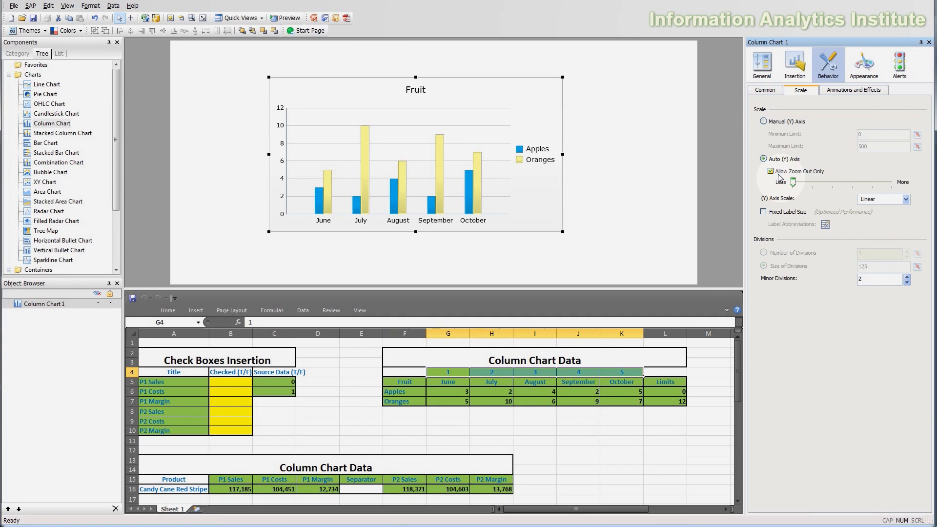
mouse_move(795, 182)
left_mouse_down()
mouse_move(866, 182)
mouse_move(786, 182)
left_mouse_up()
left_click(771, 172)
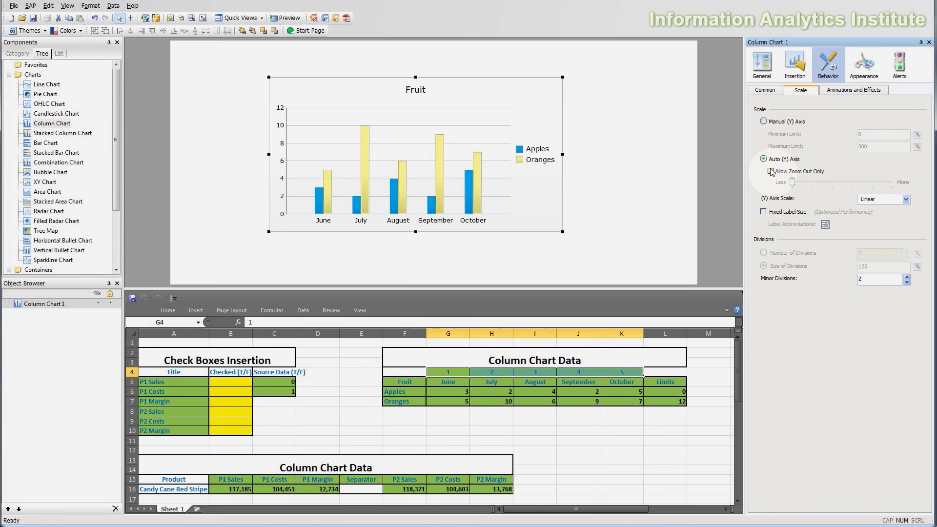
Switch the Y axis to manual scaling with a maximum limit of 15.
left_click(764, 121)
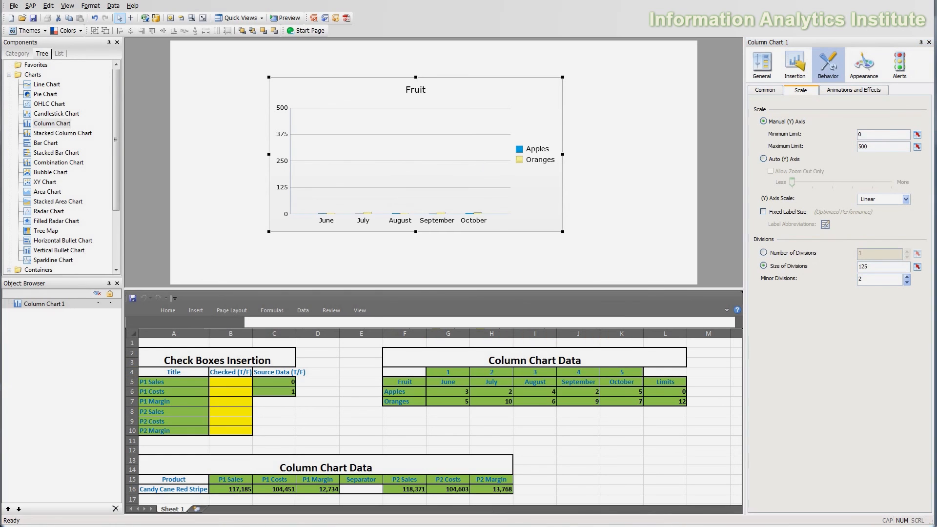
left_click(868, 134)
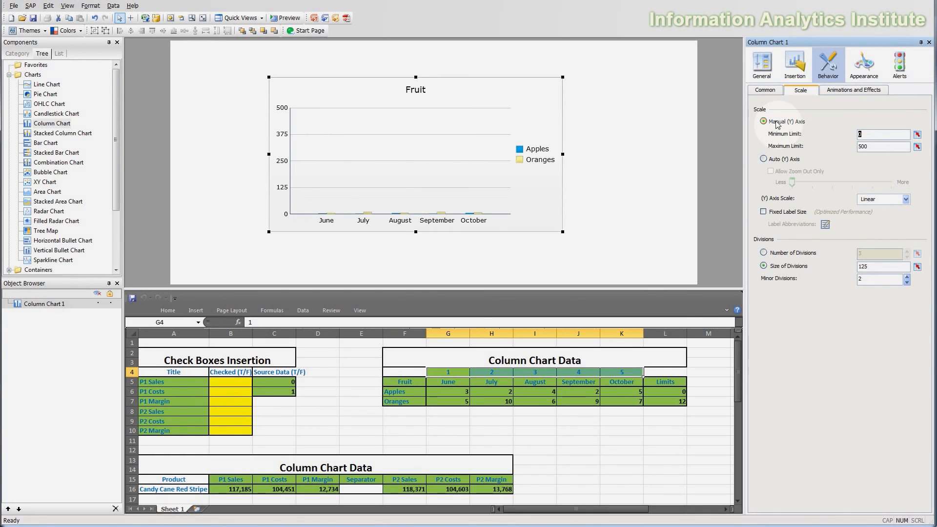
left_click(883, 147)
type("15")
key("Return")
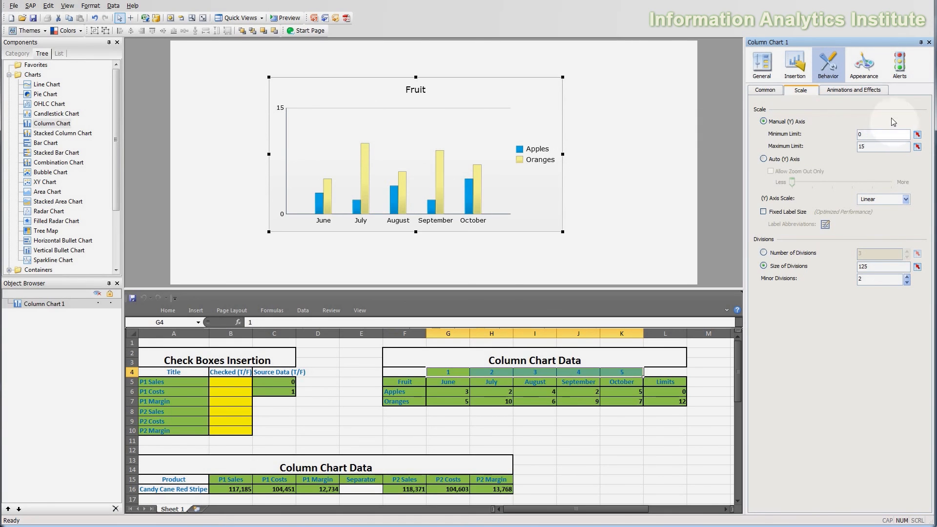
Bind the manual Y axis's minimum limit to cell L6 and its maximum limit to cell L7.
left_click(917, 135)
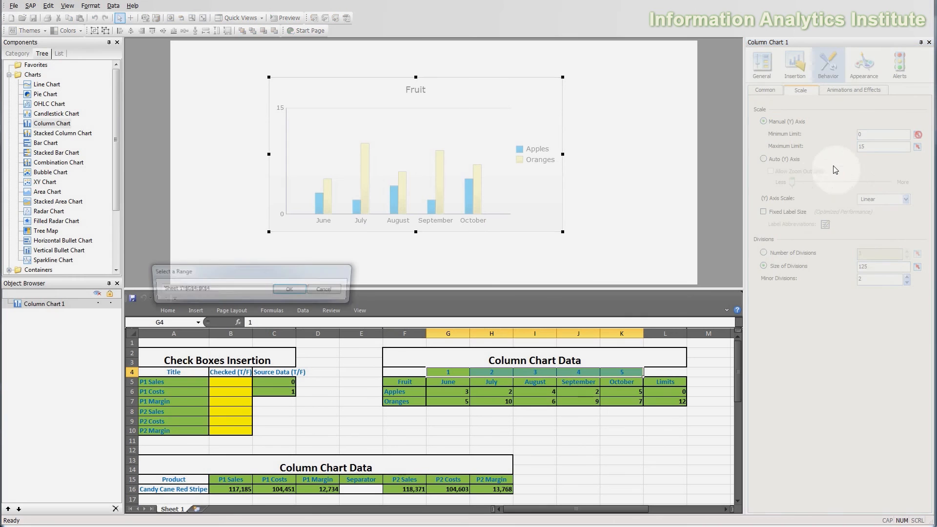
left_click(659, 394)
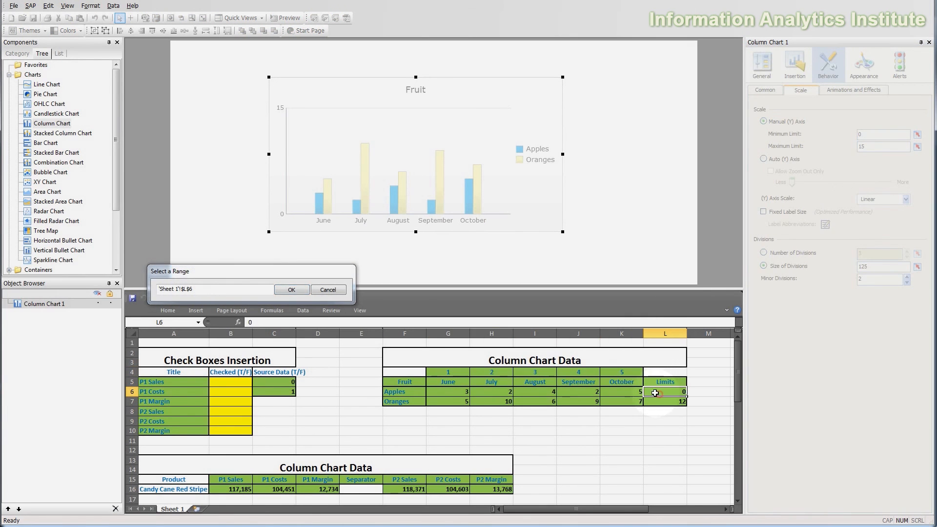
left_click(292, 290)
left_click(917, 146)
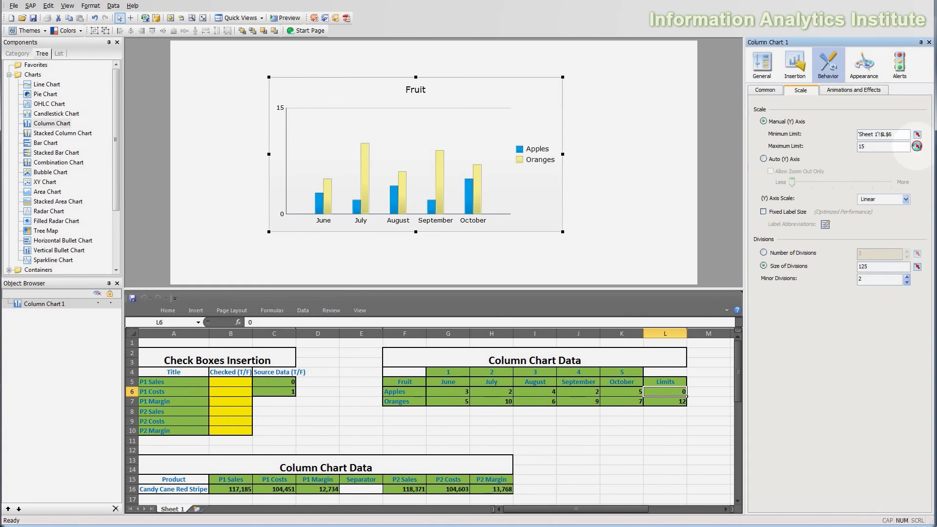
left_click(657, 401)
left_click(292, 289)
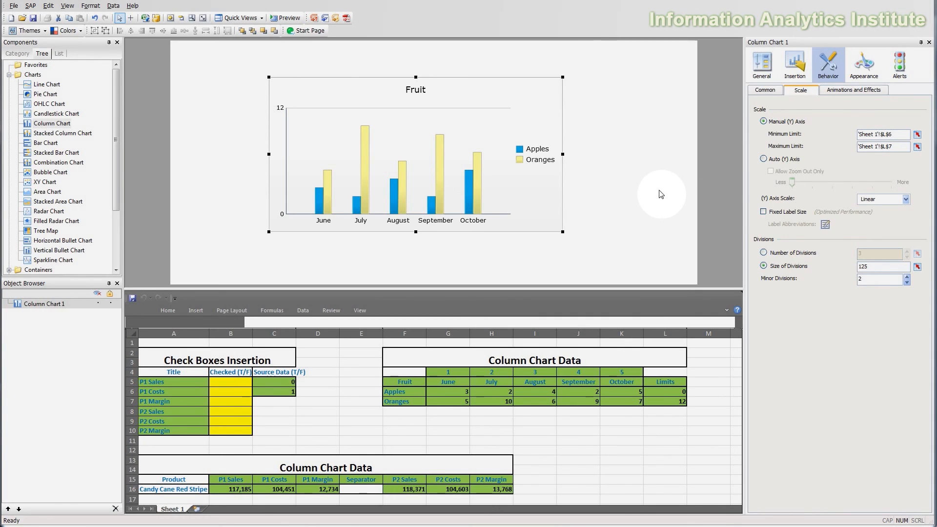
Switch to the automatic Y axis, try the logarithmic scale, and set the scale back to linear.
left_click(791, 160)
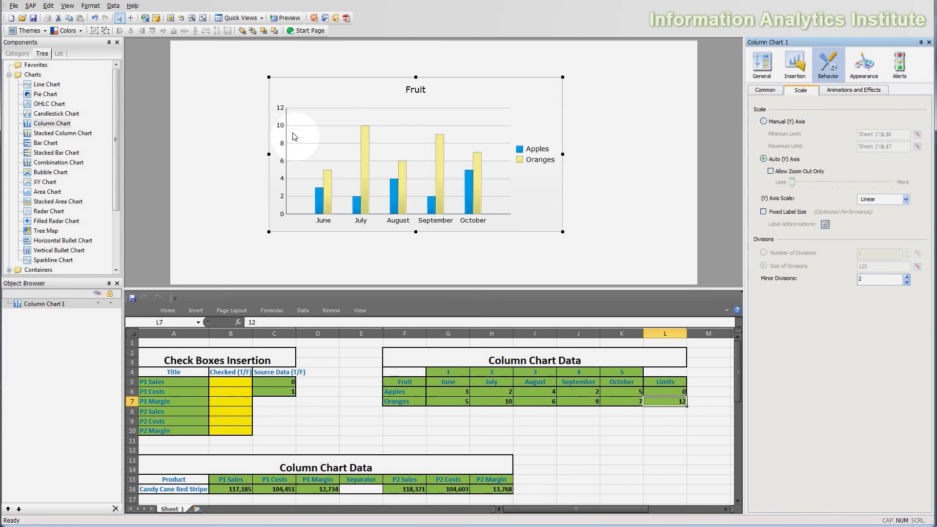
left_click(884, 199)
left_click(878, 220)
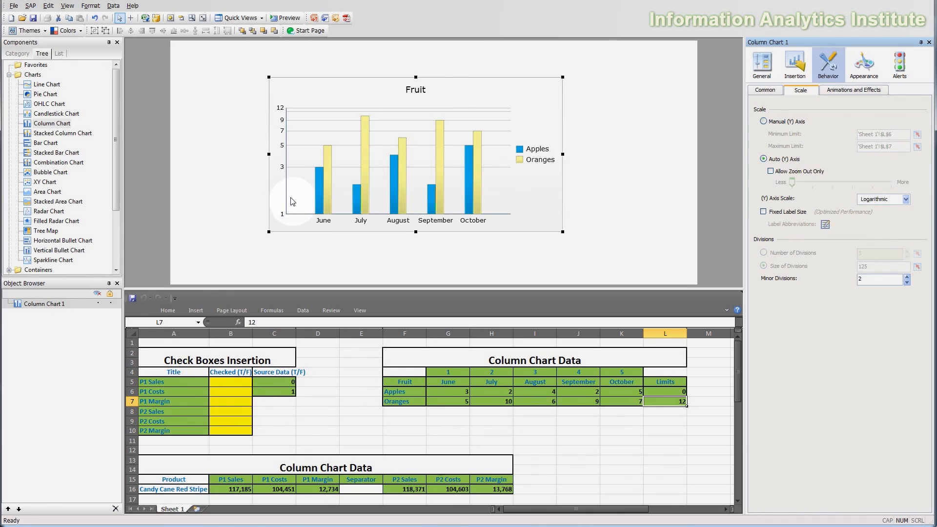
left_click(879, 199)
left_click(879, 210)
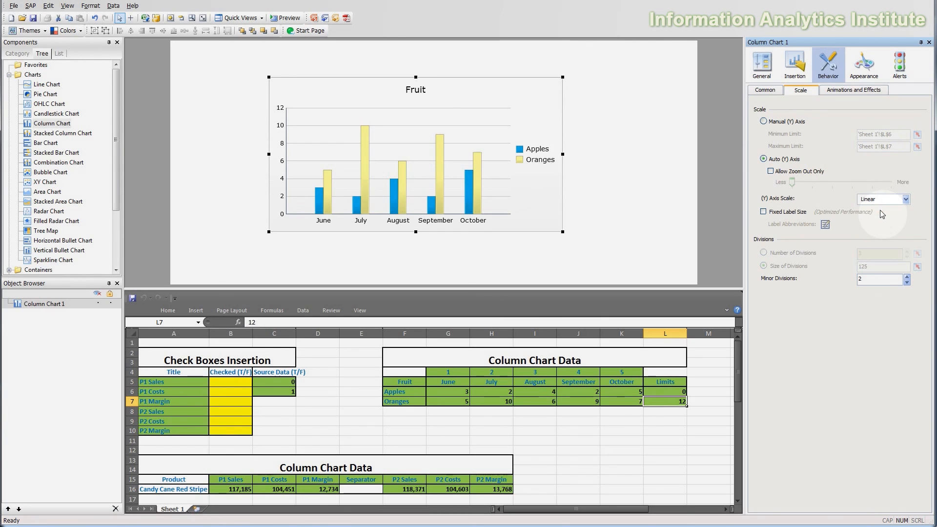
Enable the fixed label size and review the label unit abbreviations, including the sign displayed for millions.
left_click(786, 213)
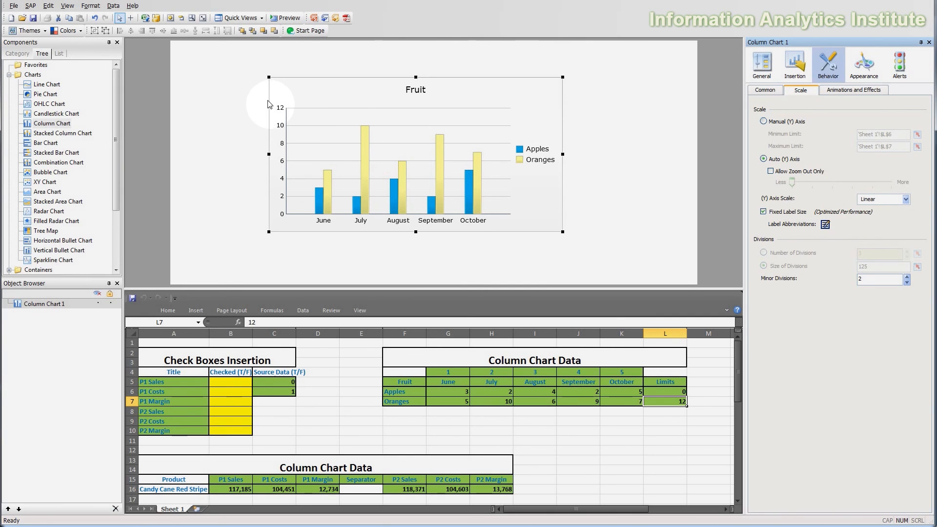
left_click(825, 225)
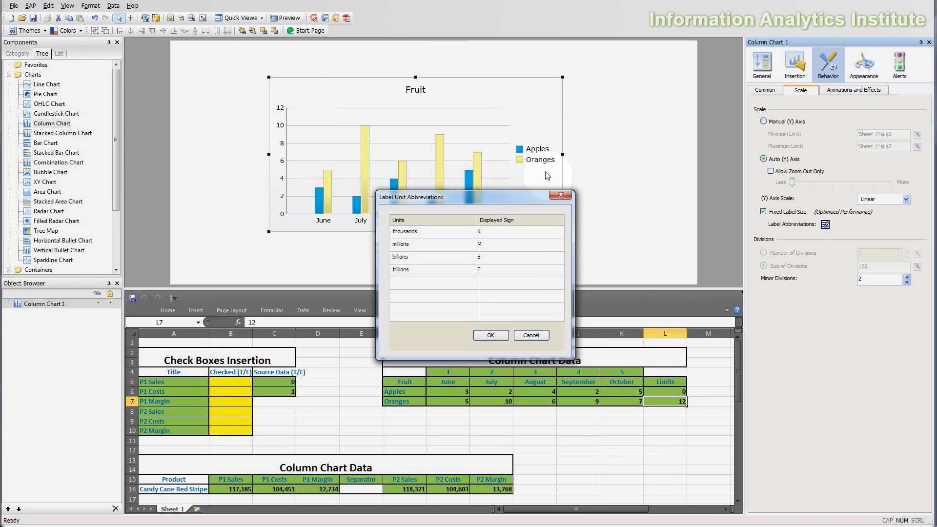
double_click(489, 243)
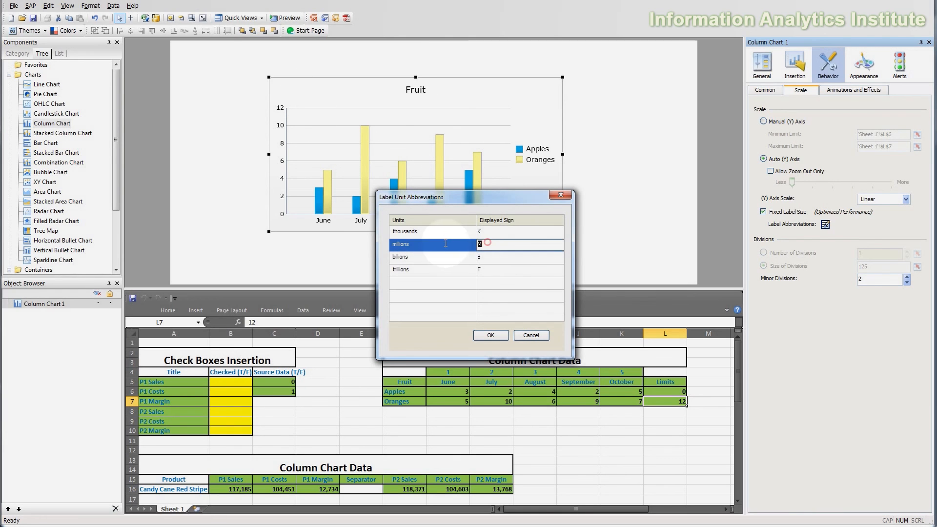
left_click(488, 242)
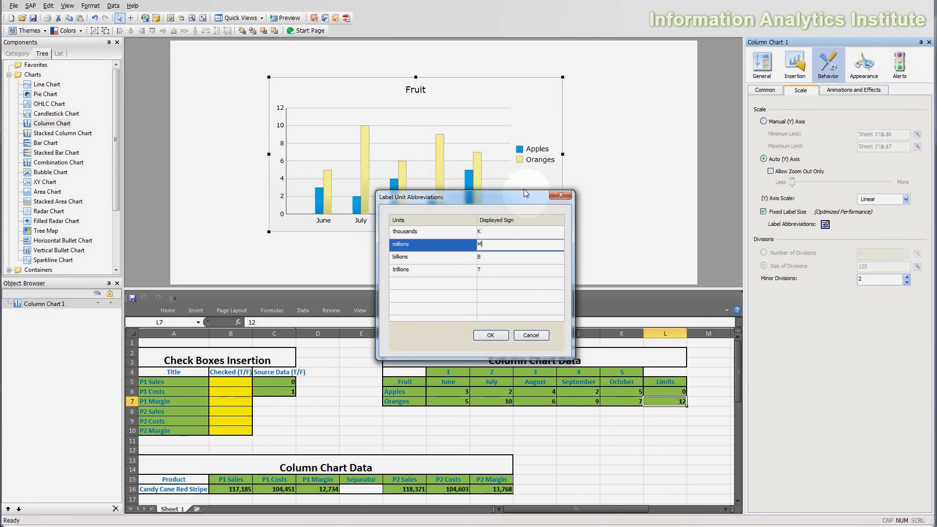
left_click(560, 196)
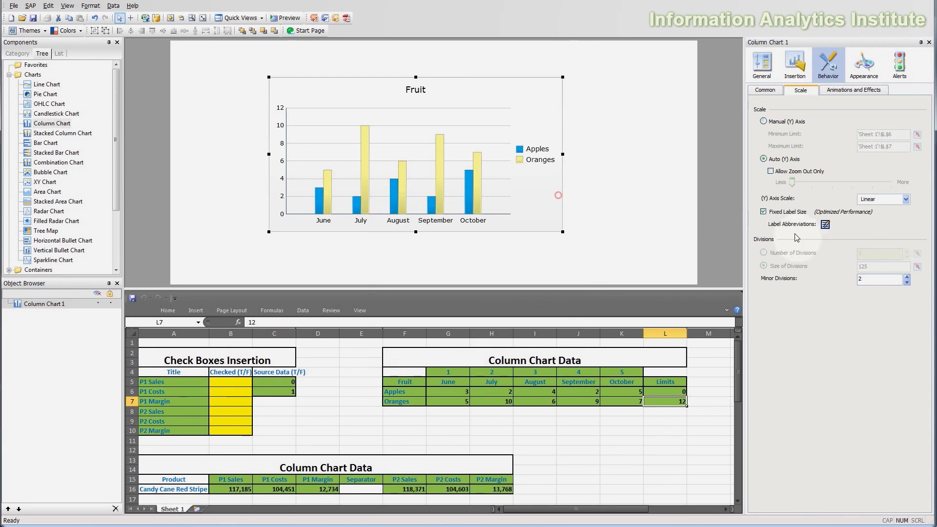
Set the Y axis to manual scaling and define its divisions by size rather than by number.
left_click(791, 122)
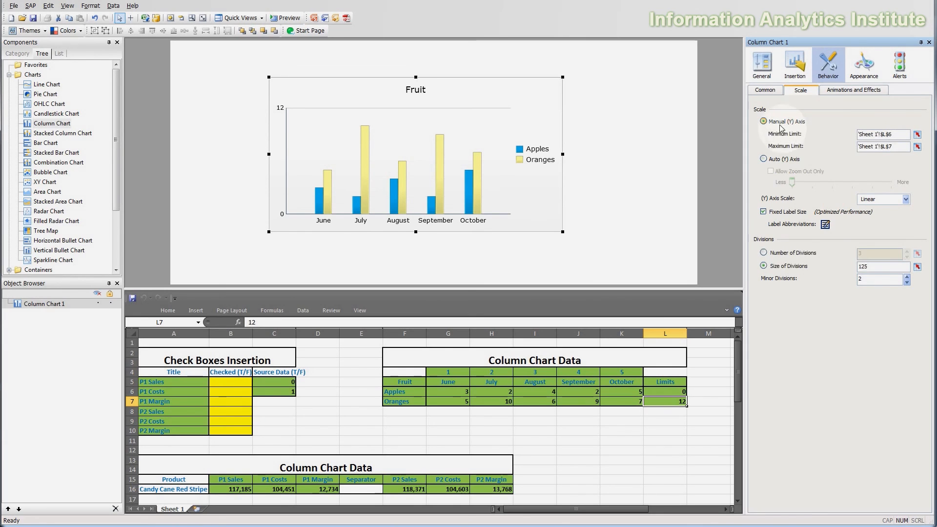
left_click(797, 254)
left_click(799, 268)
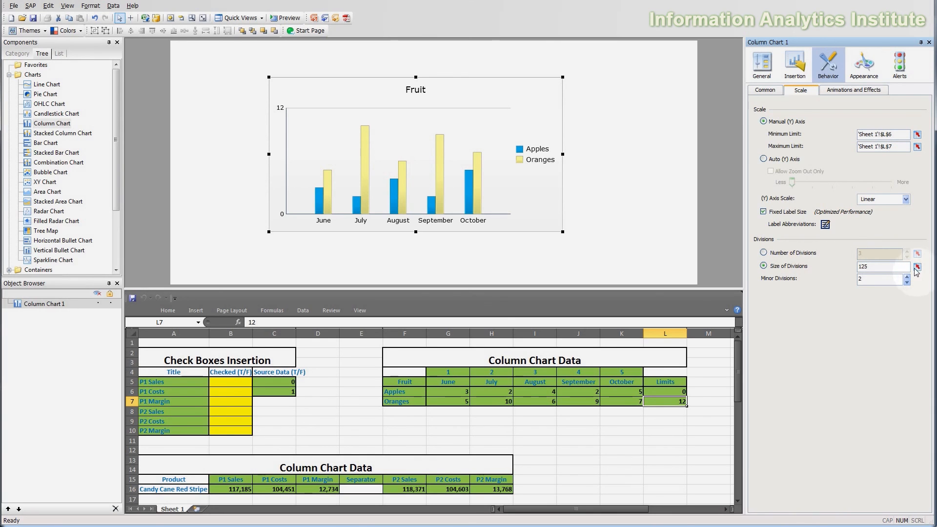
Set the color of the chart's minor horizontal gridlines to a light gray theme shade.
left_click(869, 76)
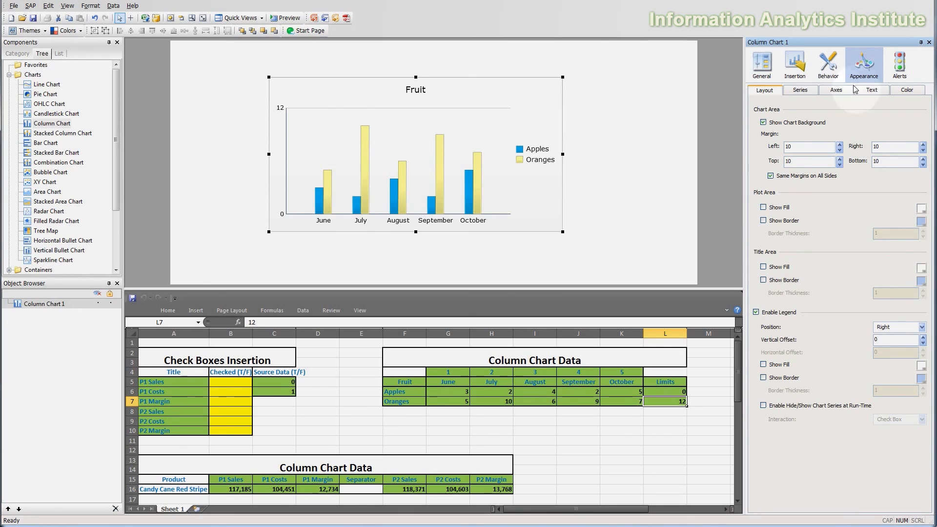
left_click(801, 91)
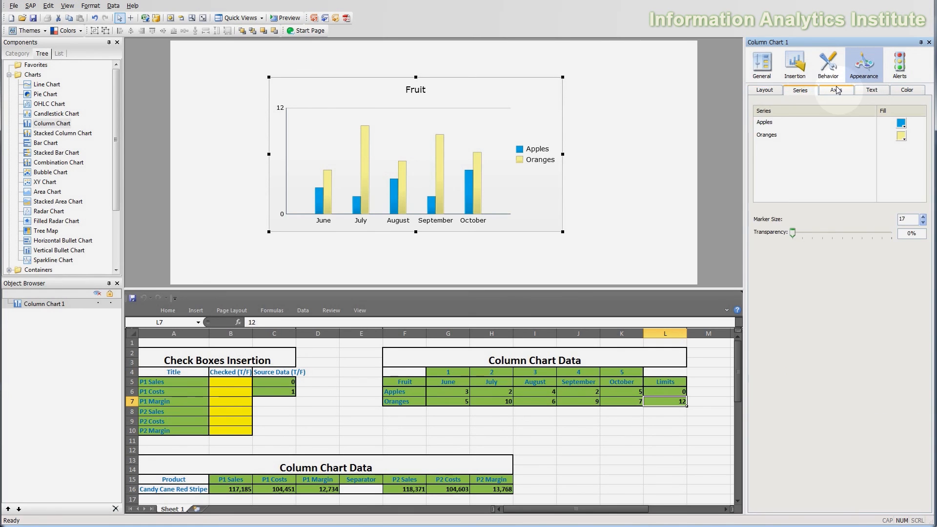
left_click(836, 89)
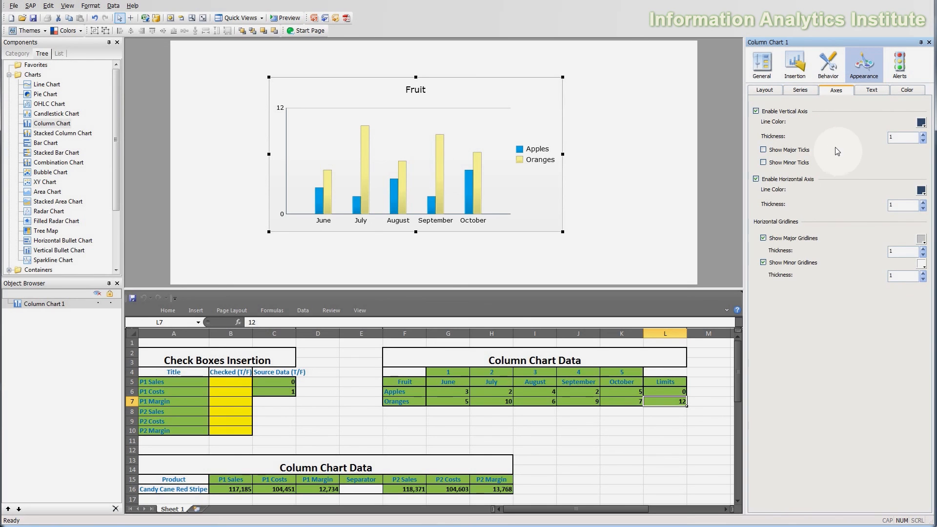
left_click(921, 264)
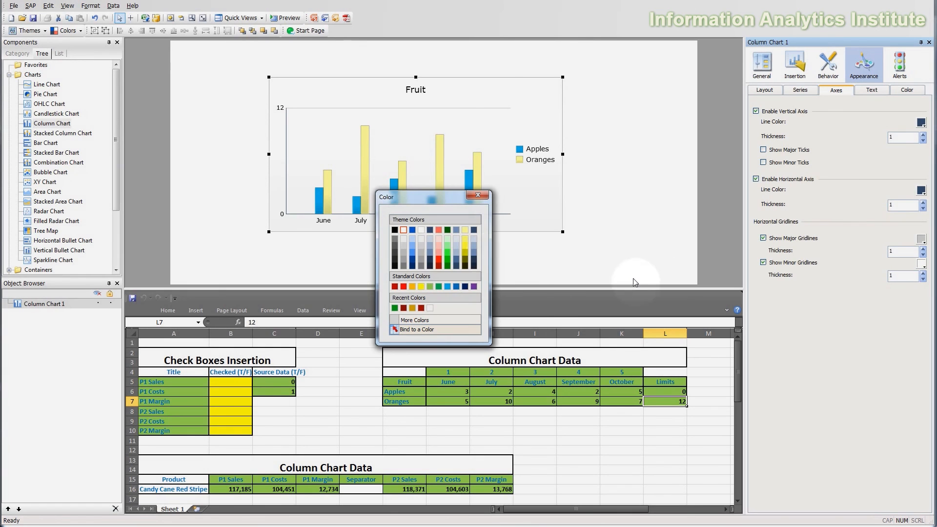
left_click(407, 249)
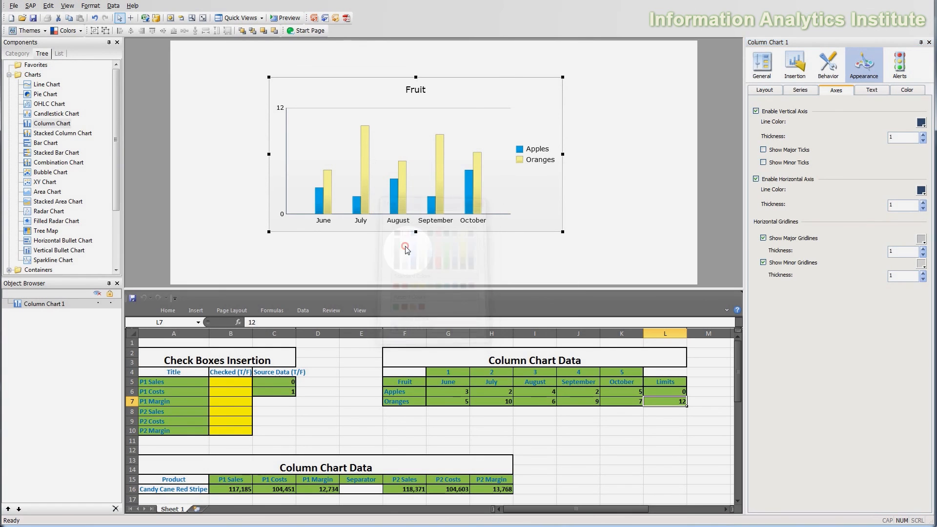
left_click(921, 240)
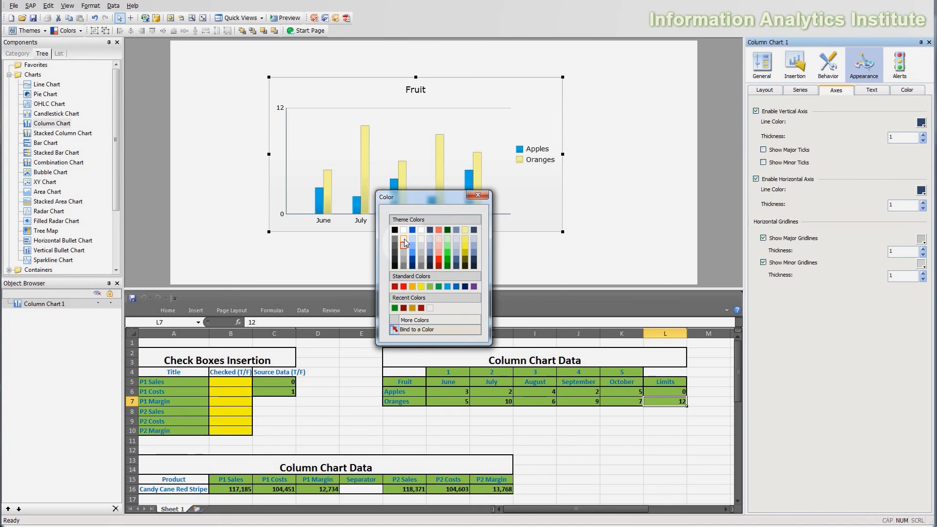
left_click(404, 241)
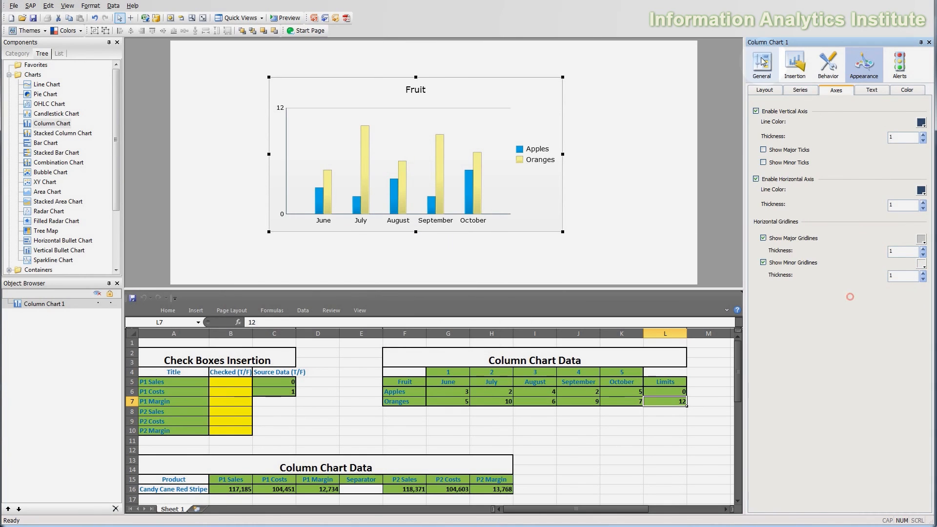
Define the Y axis divisions by number, and set the minor divisions to 3.
left_click(792, 67)
left_click(828, 63)
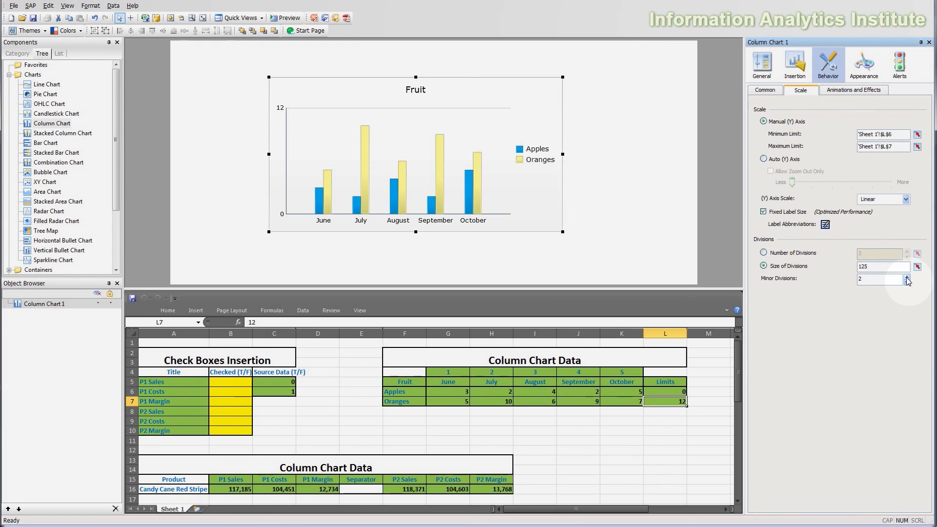
left_click(814, 255)
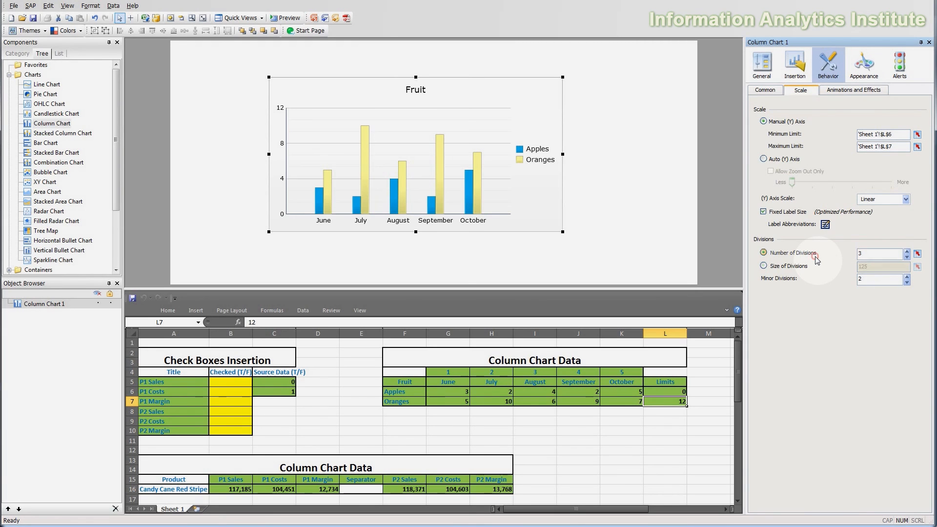
double_click(876, 253)
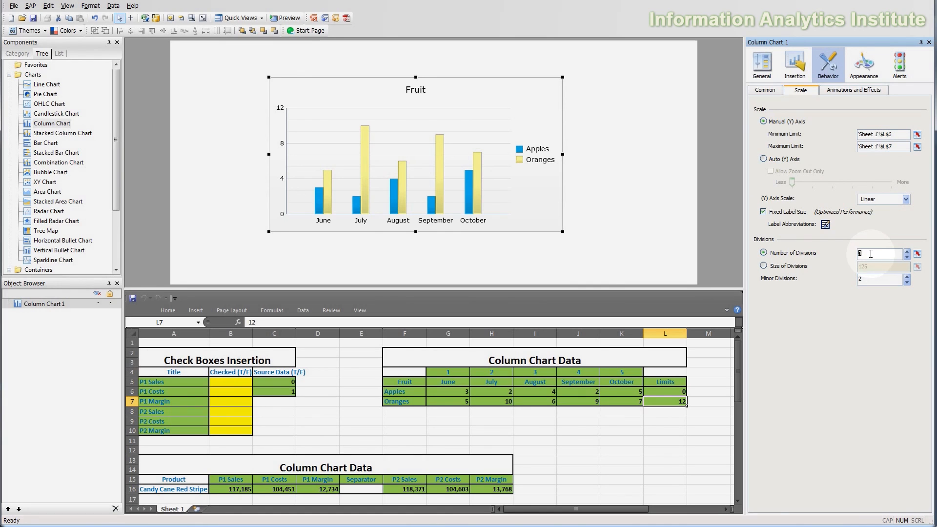
double_click(887, 276)
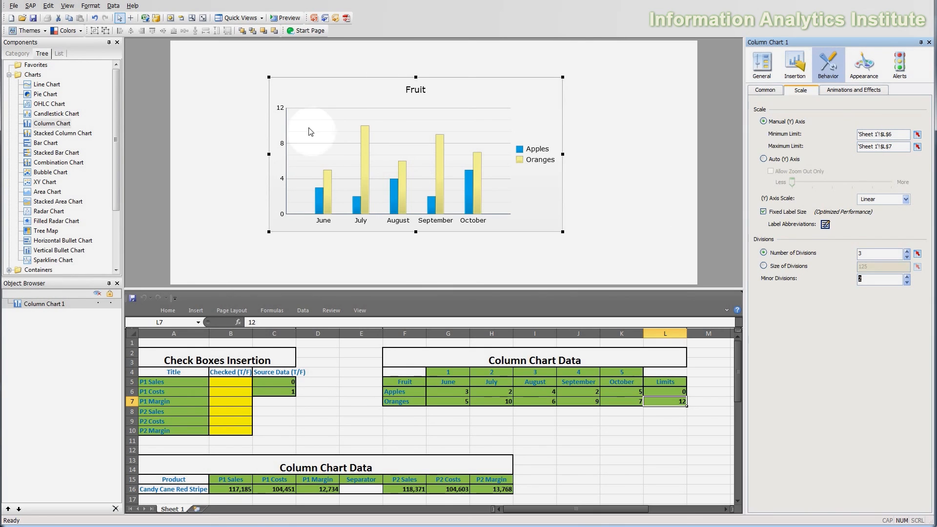
left_click(907, 277)
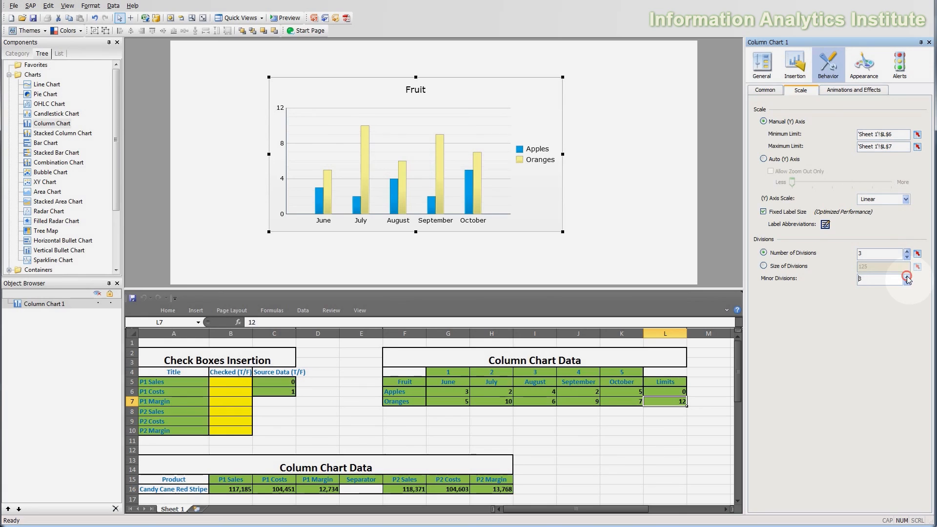
left_click(907, 277)
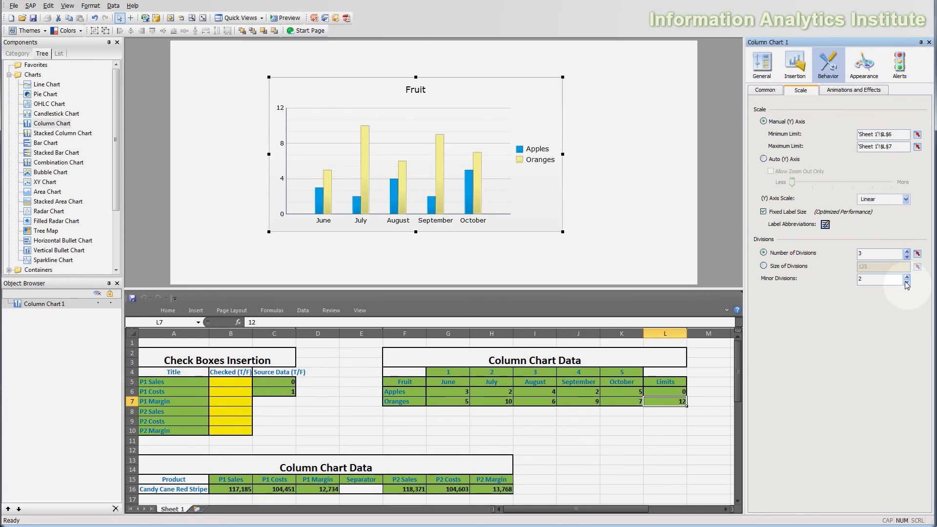
left_click(906, 276)
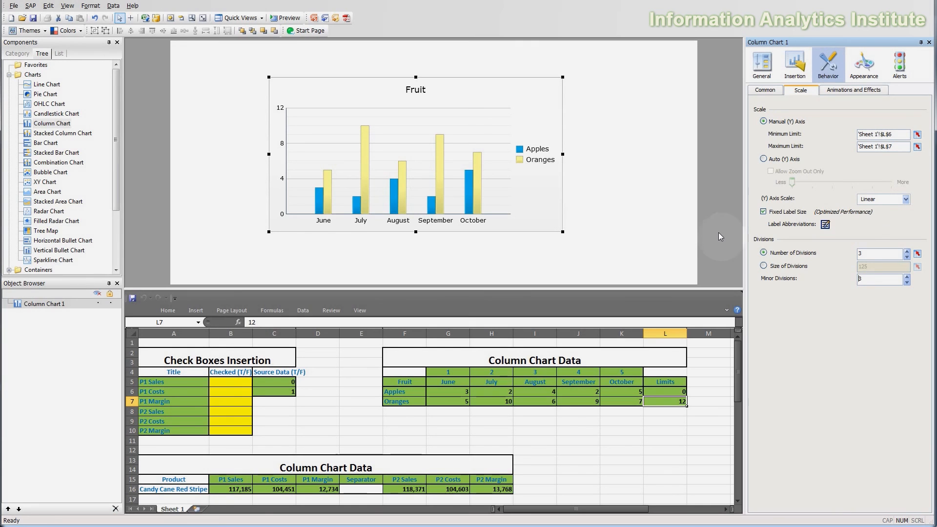
Define the Y axis divisions by size, trying a size of 4 before setting it to 2.
left_click(800, 267)
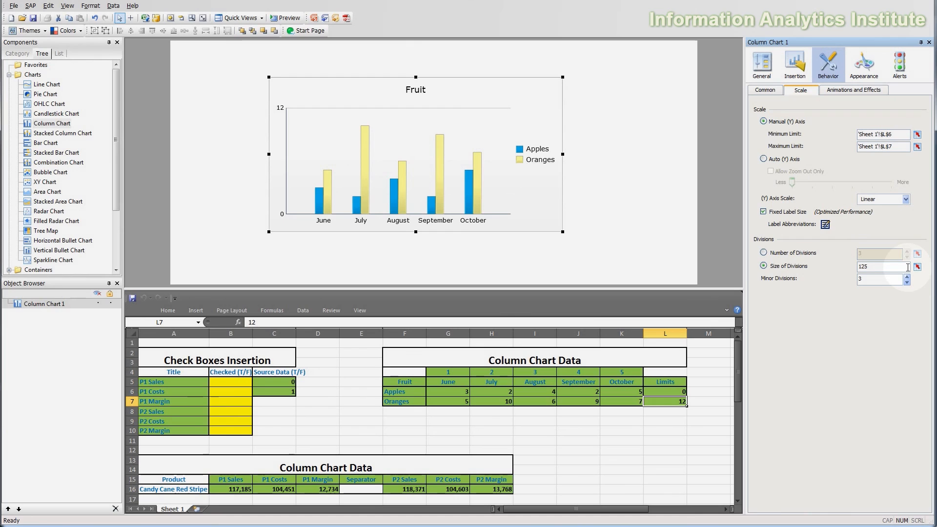
double_click(884, 267)
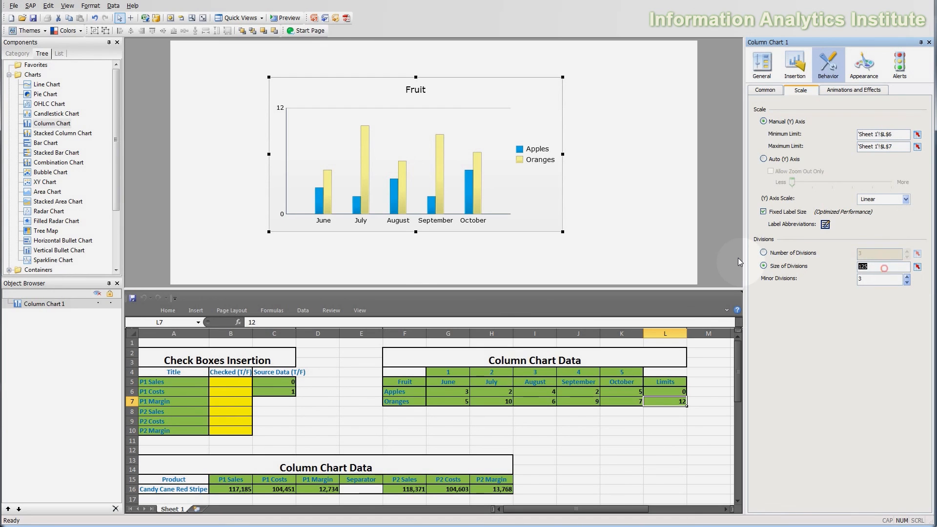
type("4")
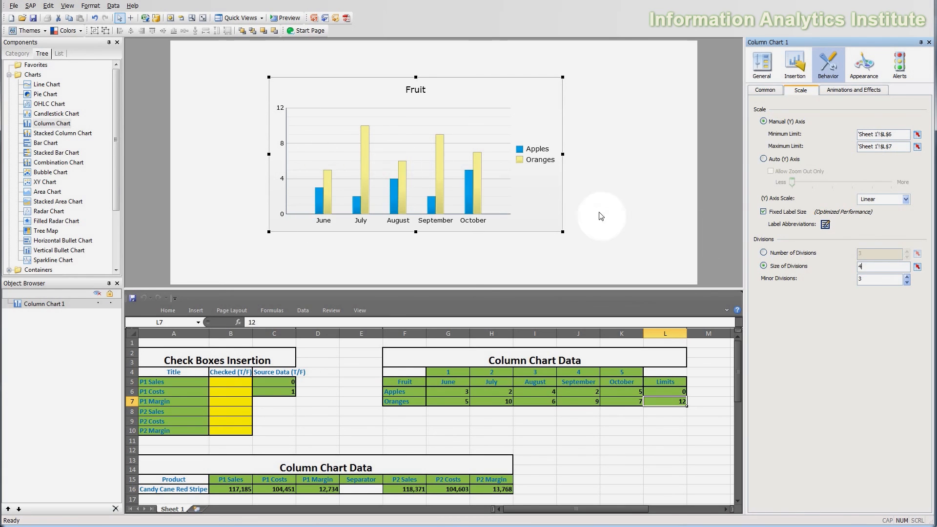
double_click(871, 267)
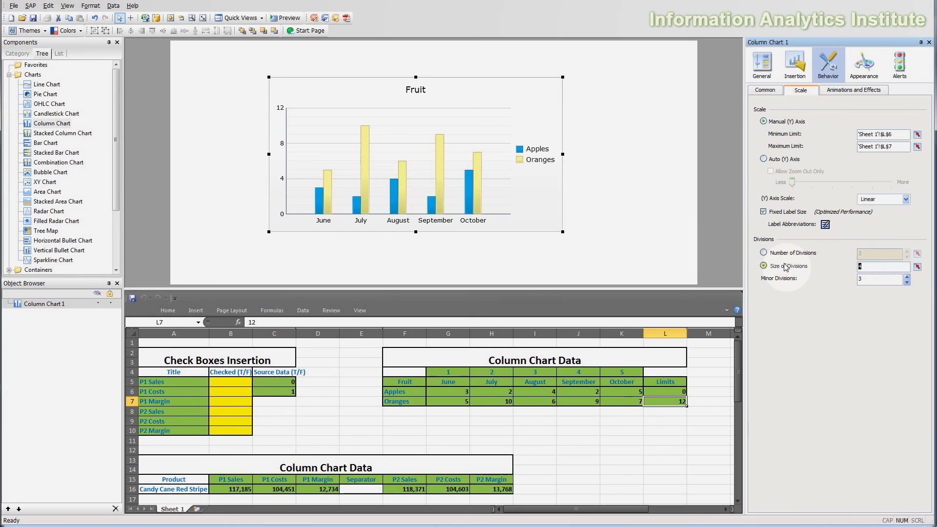
type("2")
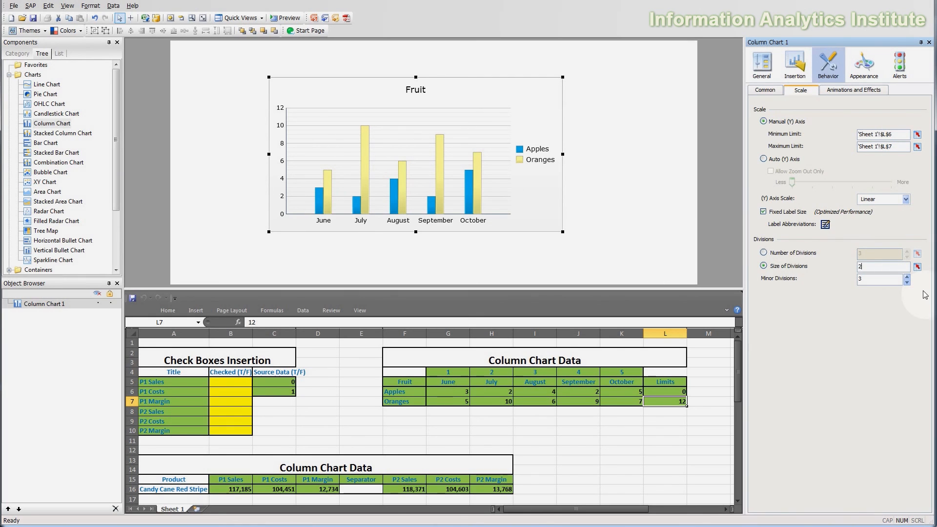
Set the minor divisions to 1 and switch the chart to the automatic Y axis.
double_click(883, 279)
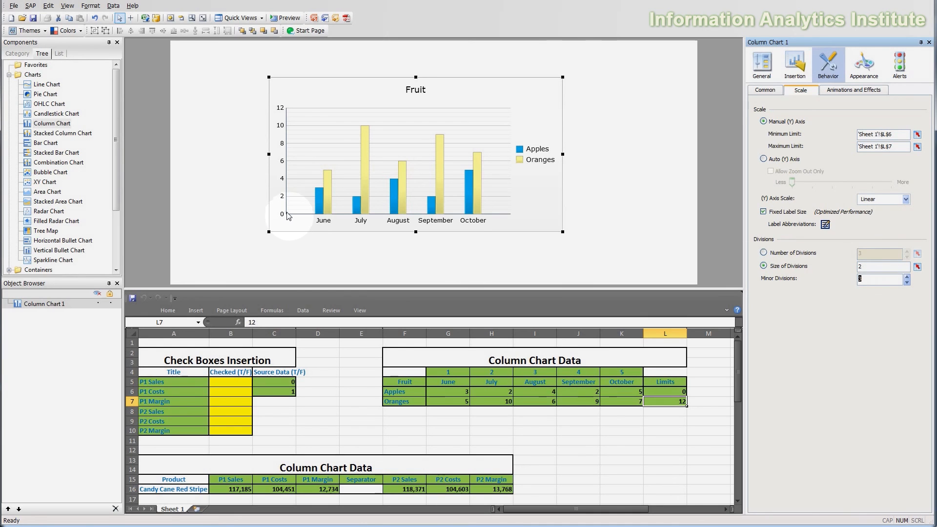
left_click(907, 282)
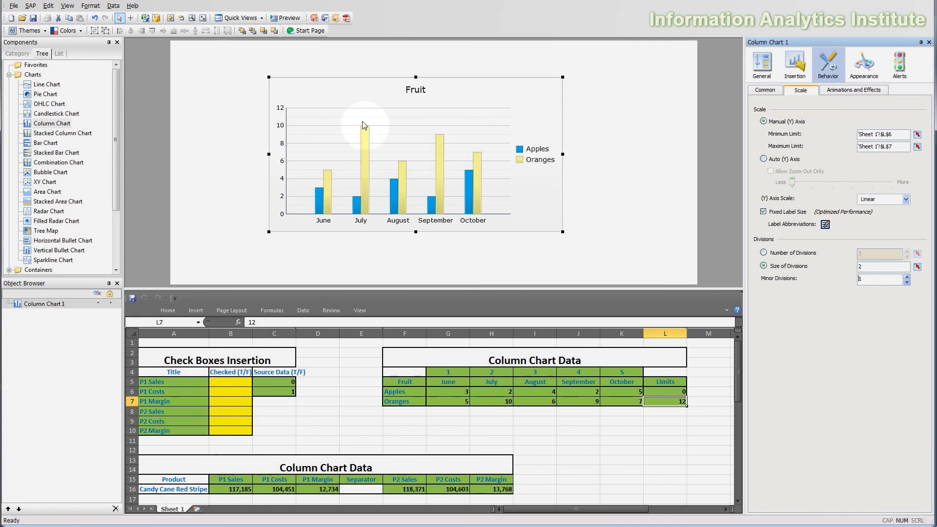
left_click(897, 301)
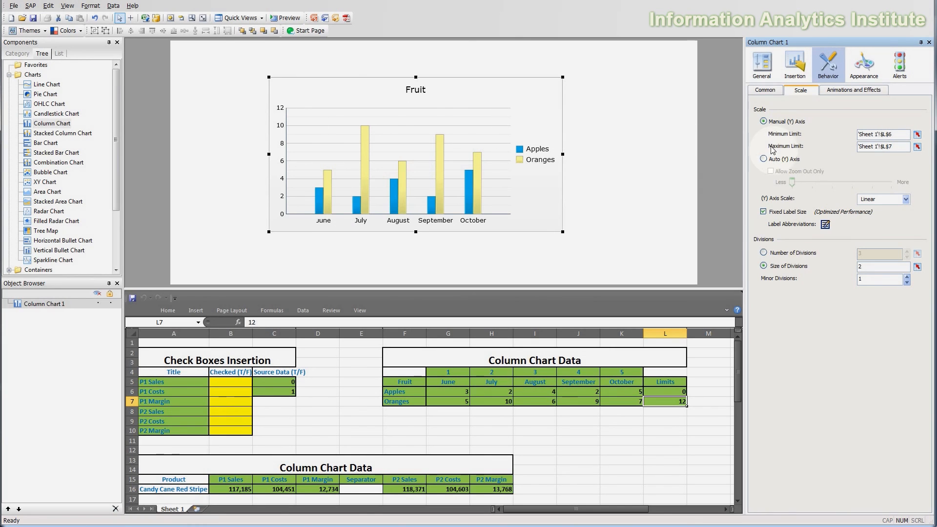
left_click(797, 160)
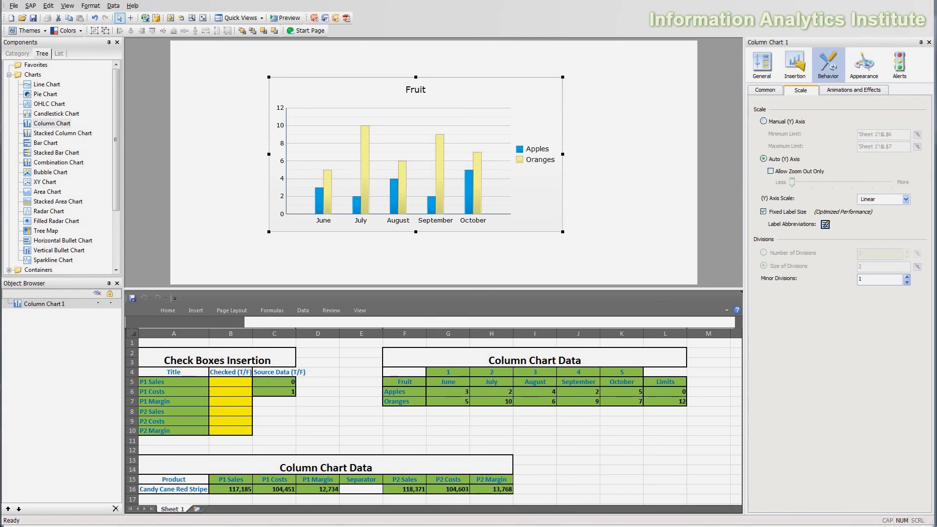
Give the chart a Fade-in entry effect with a duration of 4 seconds and preview the dashboard.
left_click(852, 90)
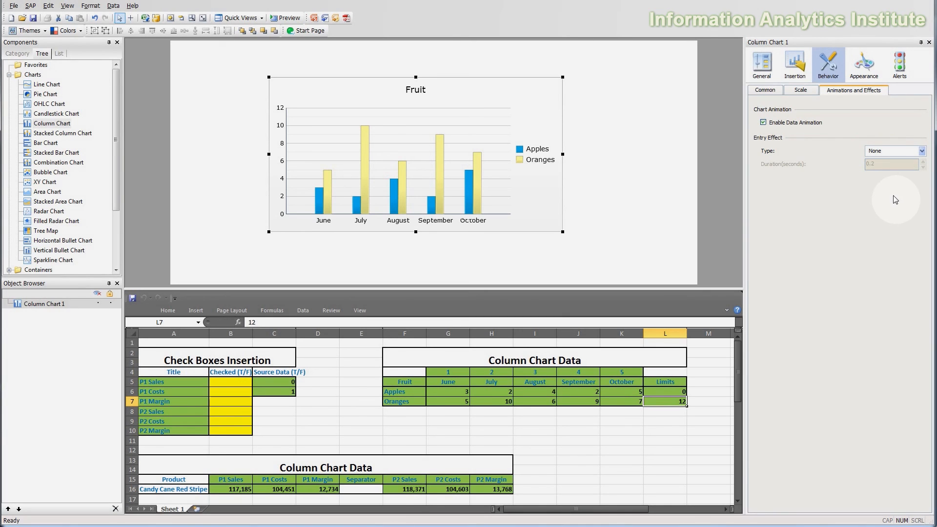
left_click(903, 152)
left_click(899, 173)
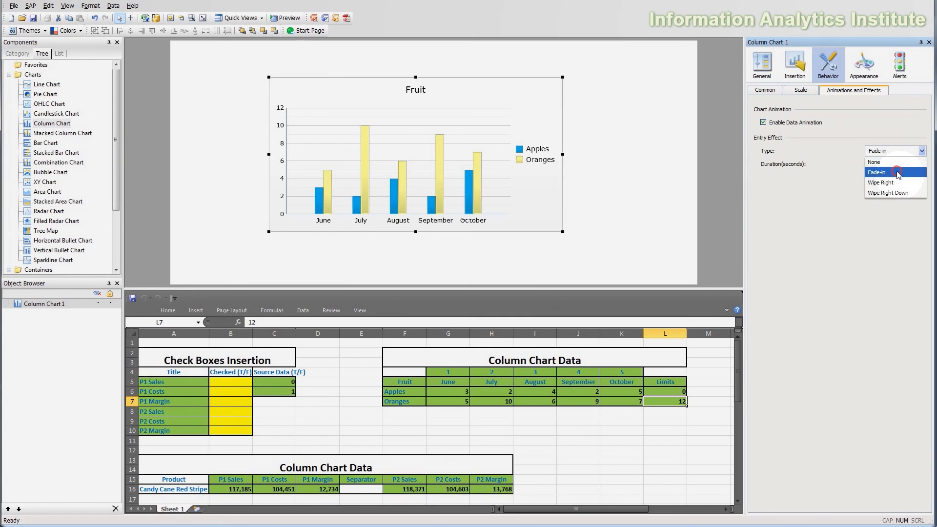
type("4")
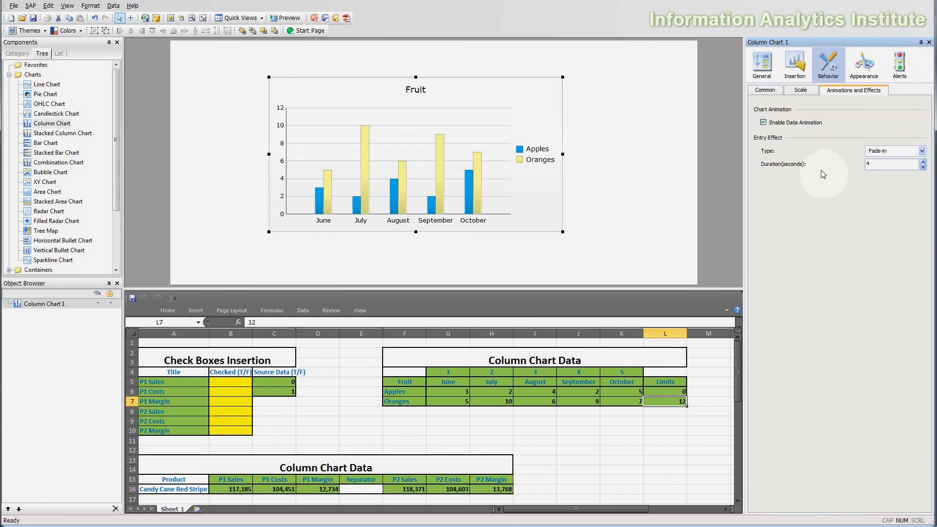
left_click(280, 17)
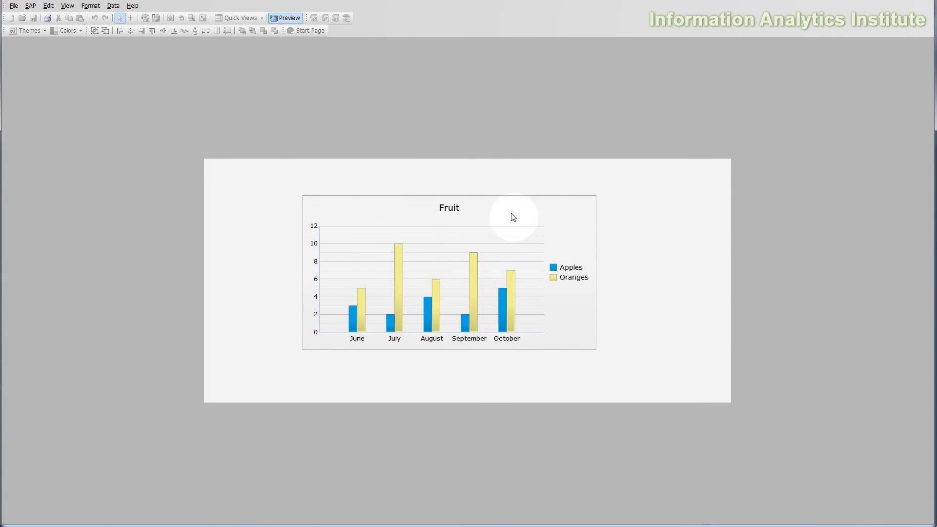
left_click(274, 17)
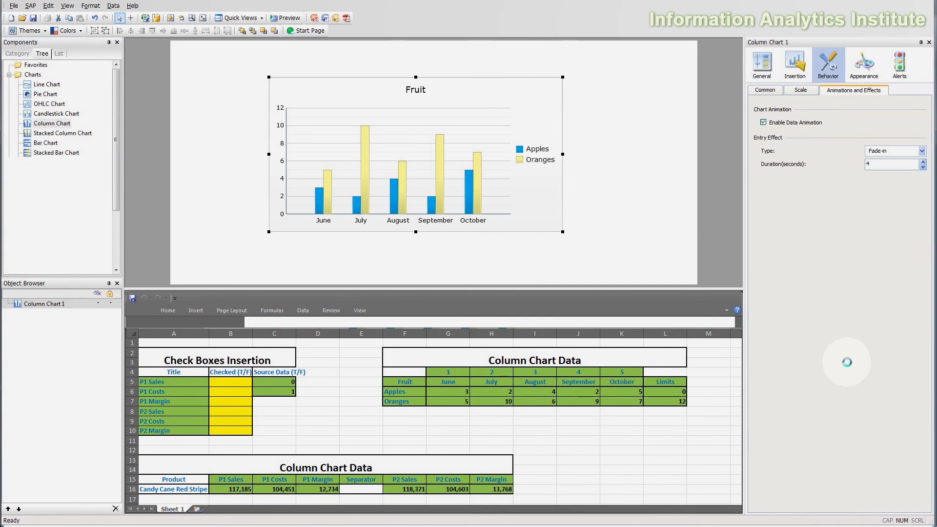
Shift the chart slightly to the right on the canvas, and hide and restore its background in the appearance layout options.
left_click(871, 79)
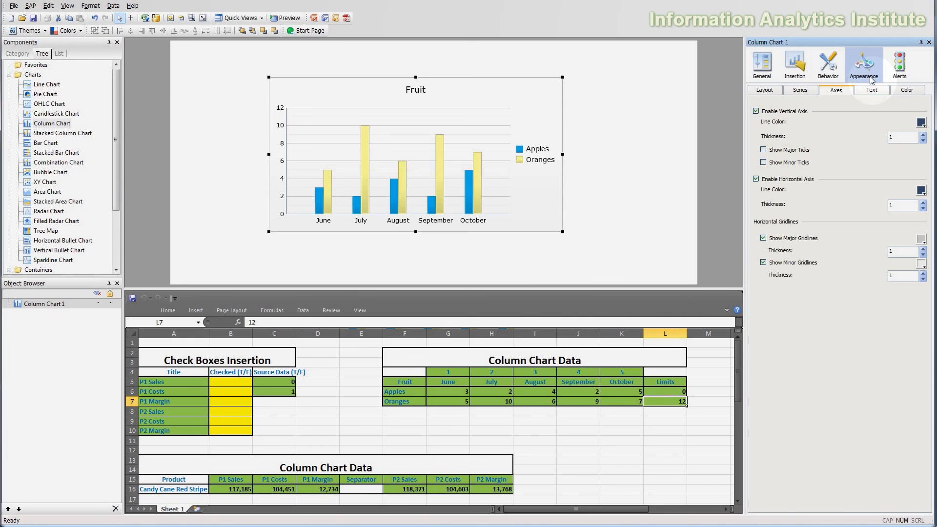
left_click(759, 93)
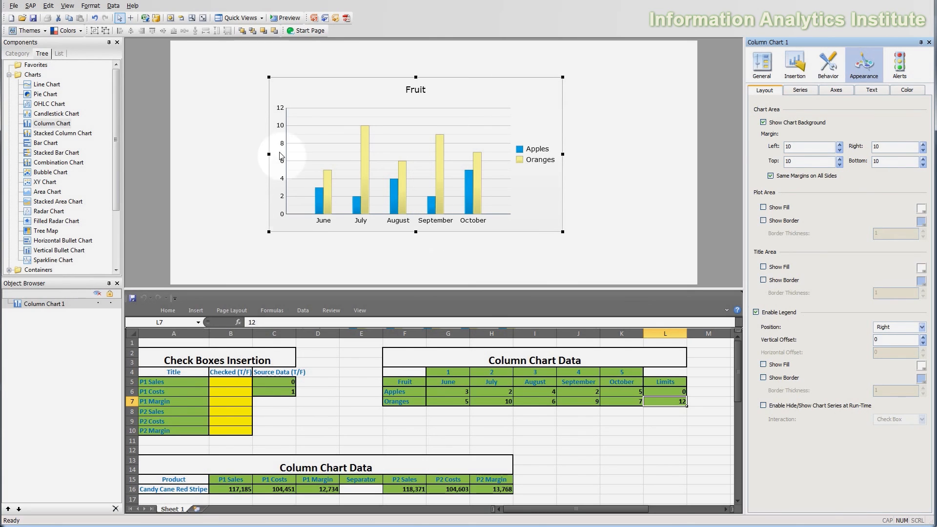
mouse_move(537, 91)
left_mouse_down()
mouse_move(581, 85)
mouse_move(551, 93)
left_mouse_up()
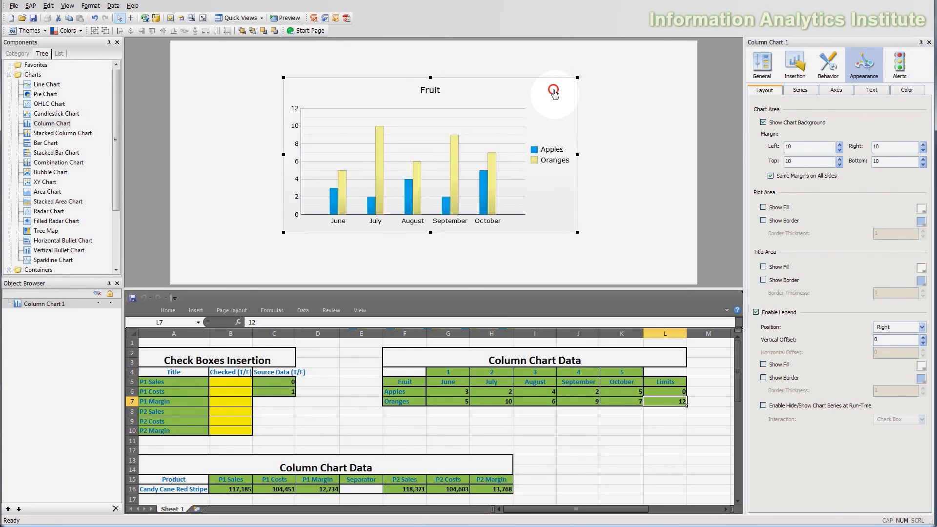
left_click(786, 124)
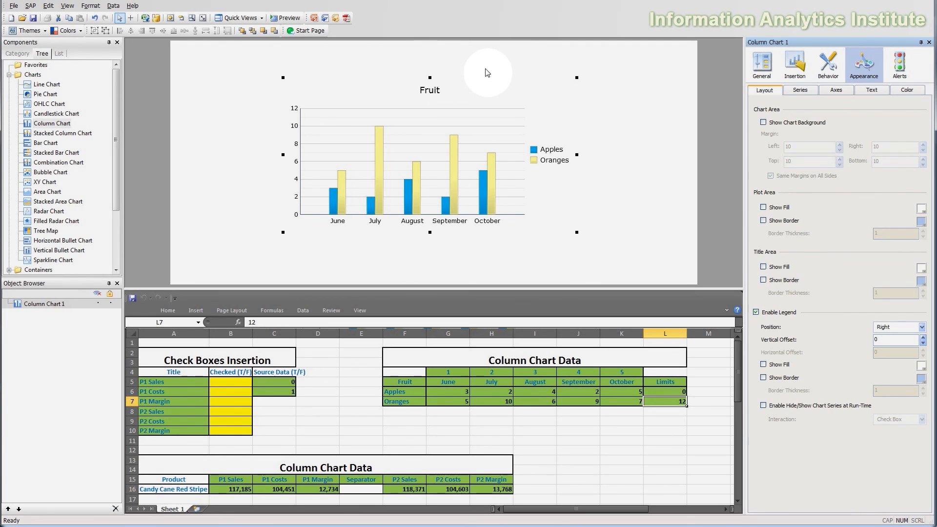
left_click(796, 124)
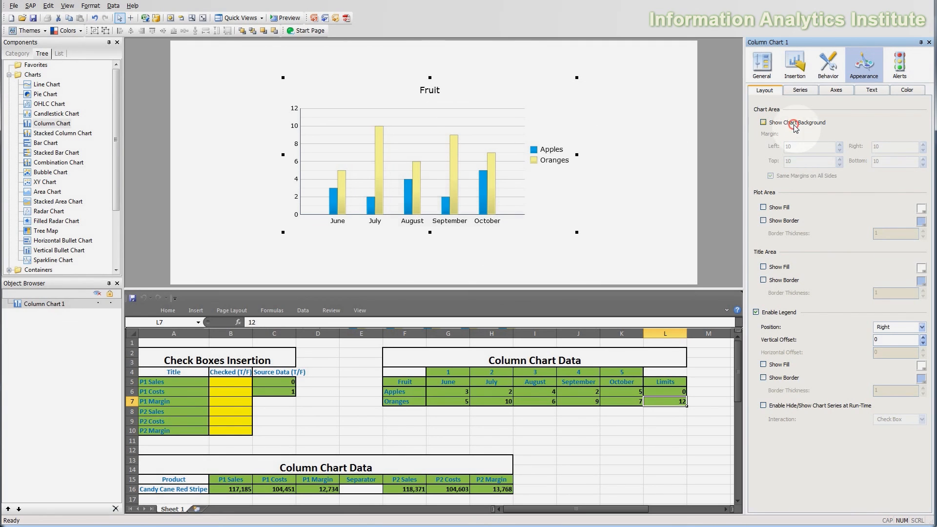
Try chart area margins of 20 and 30 on all sides.
double_click(798, 147)
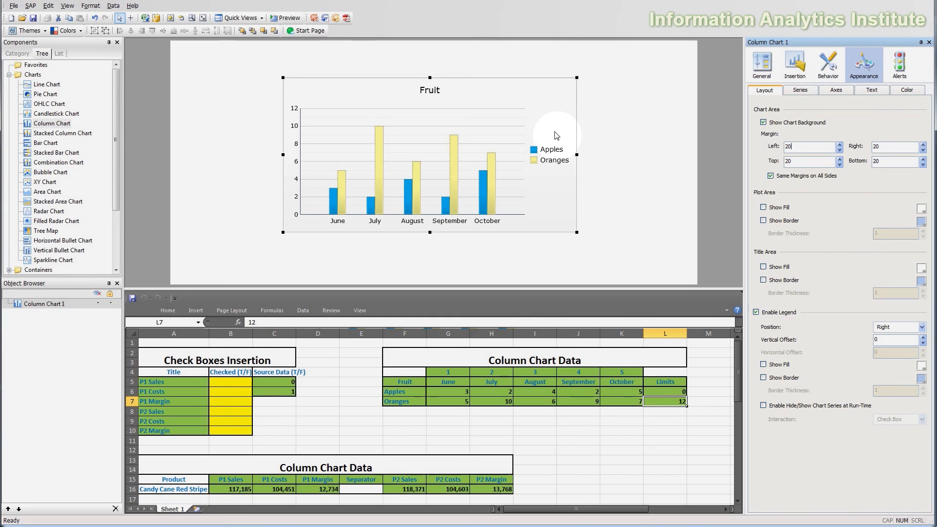
double_click(798, 145)
type("30")
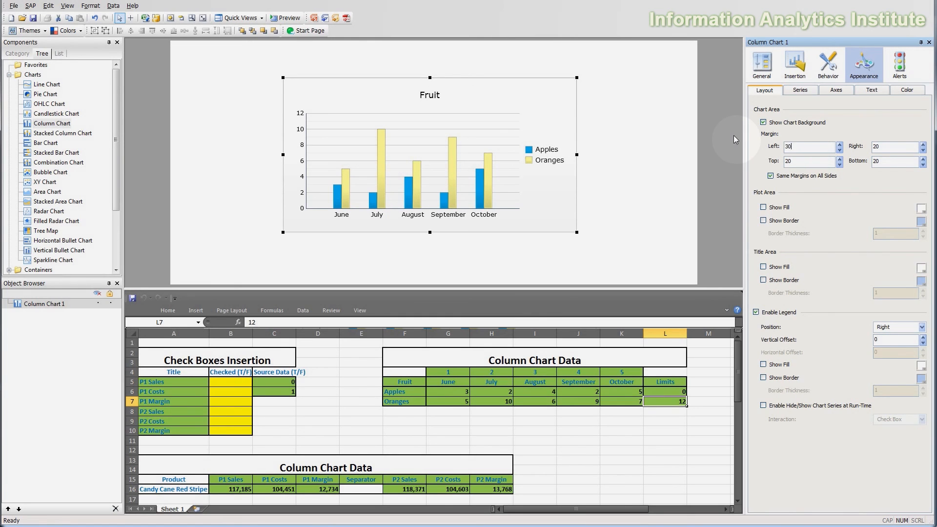
left_click(812, 159)
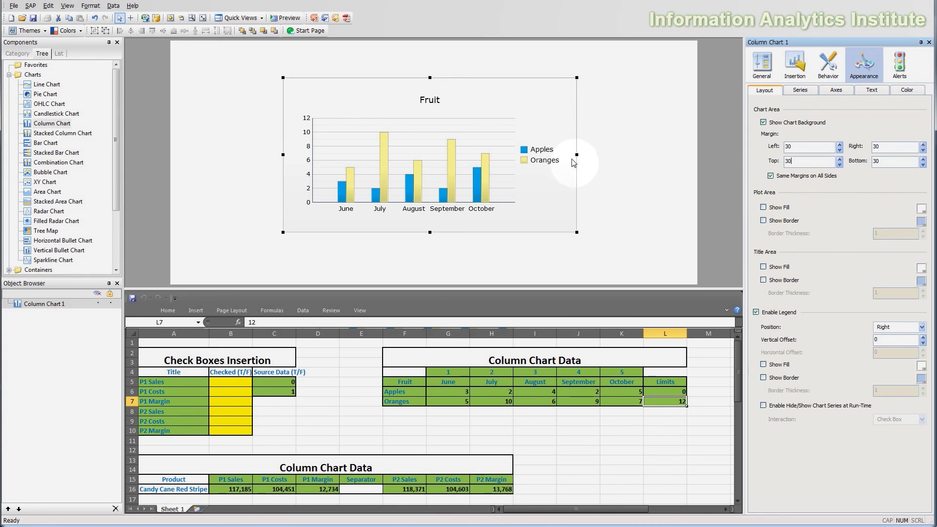
Try a separate left margin of 10, and return to equal margins of 10 on all sides of the chart area.
left_click(781, 176)
double_click(801, 148)
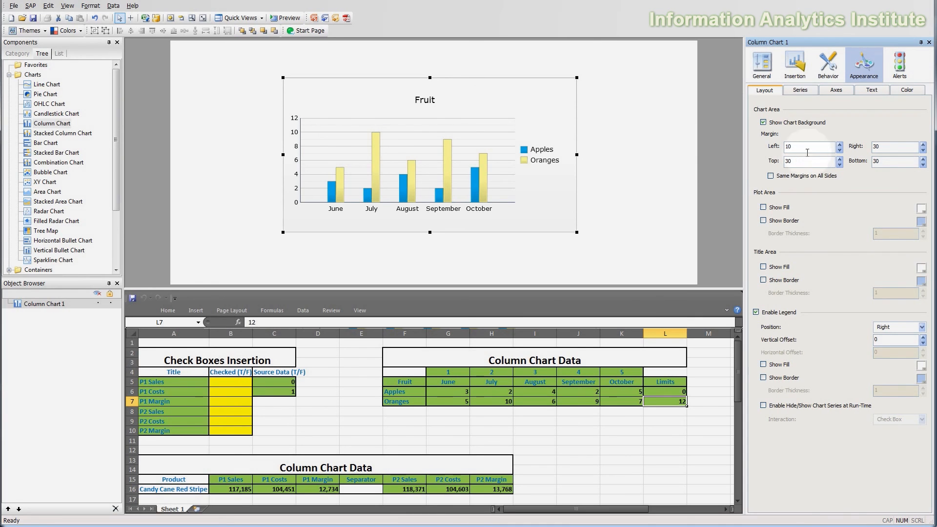
left_click(798, 175)
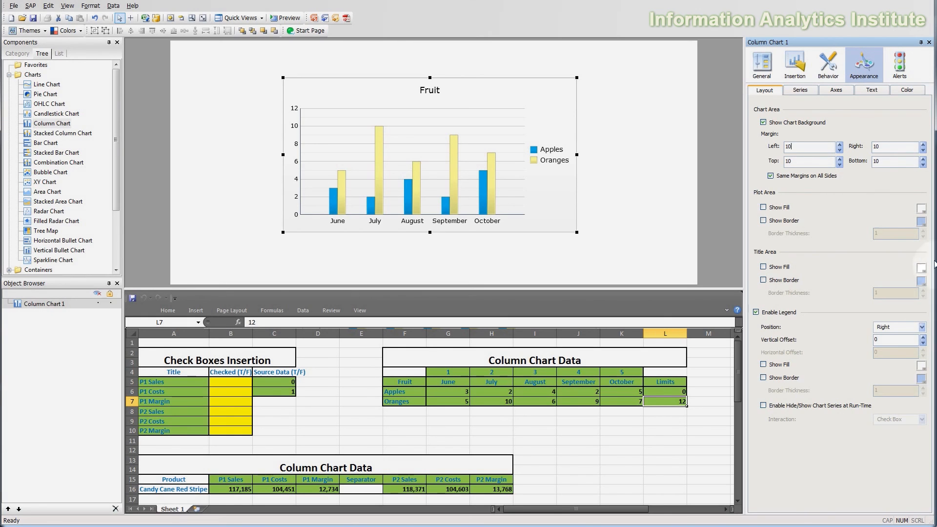
Show the plot area fill in the blue theme color and enable the plot area border.
left_click(763, 207)
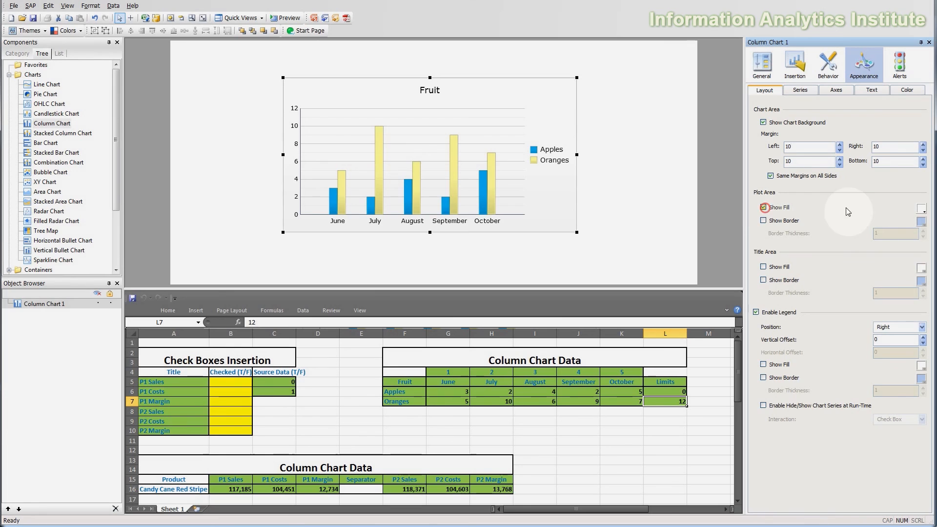
left_click(922, 208)
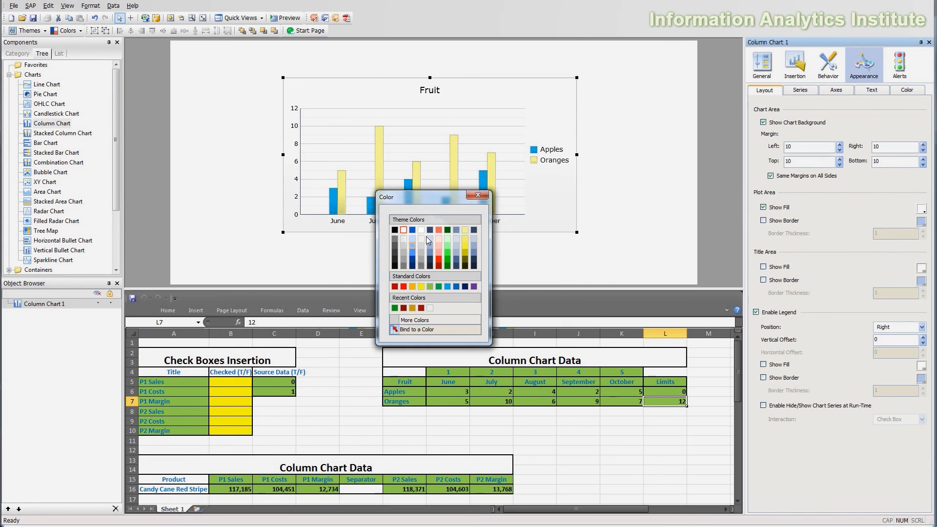
left_click(413, 230)
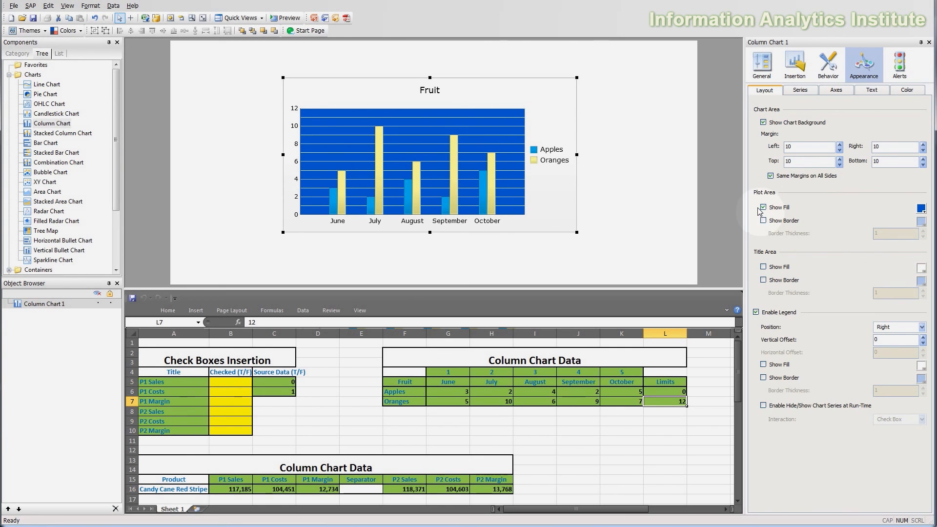
left_click(764, 221)
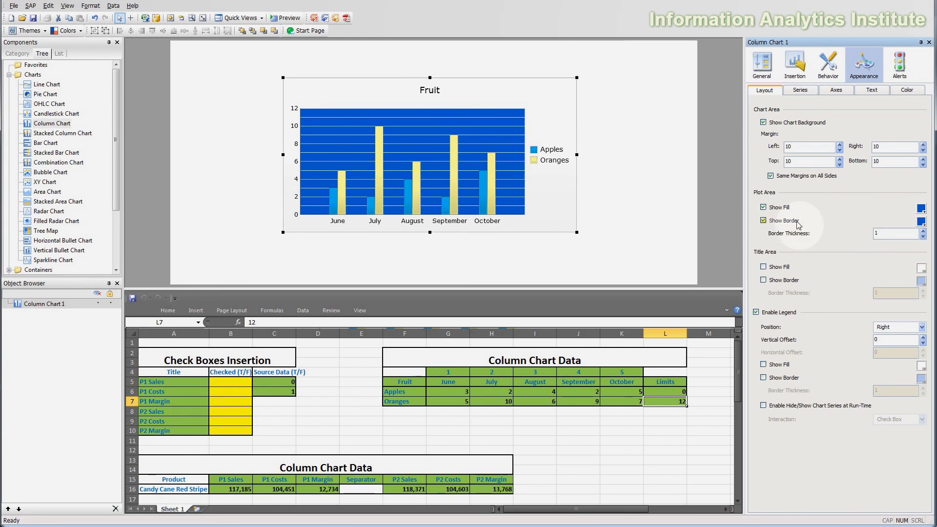
Color the plot area border in standard red and hide the plot area fill.
left_click(920, 222)
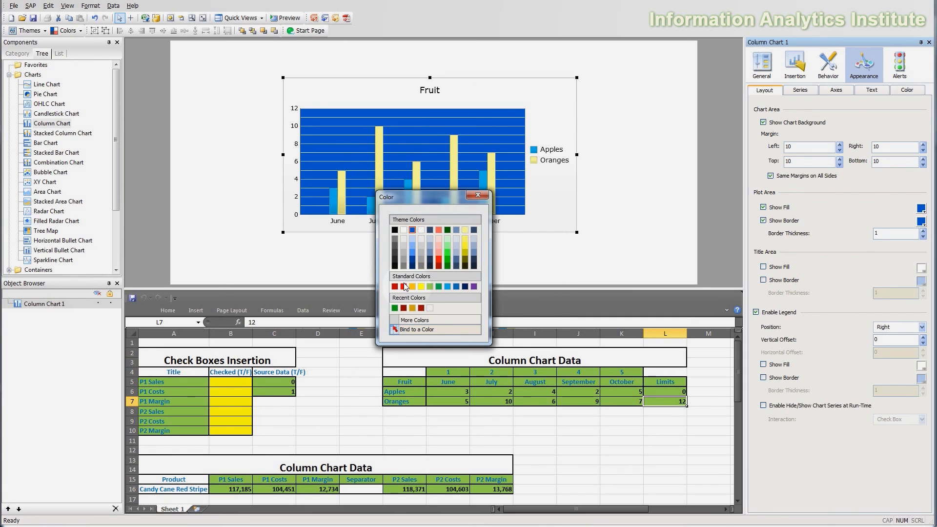
left_click(403, 286)
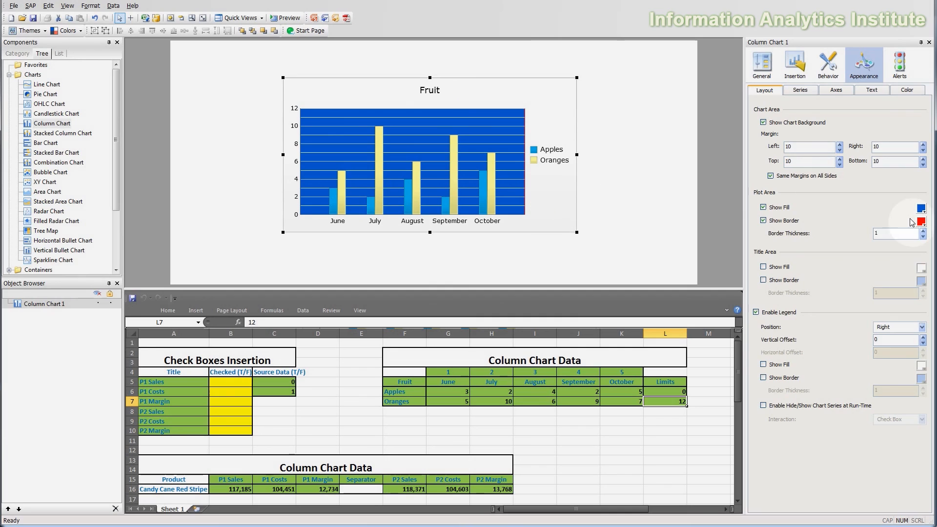
left_click(773, 220)
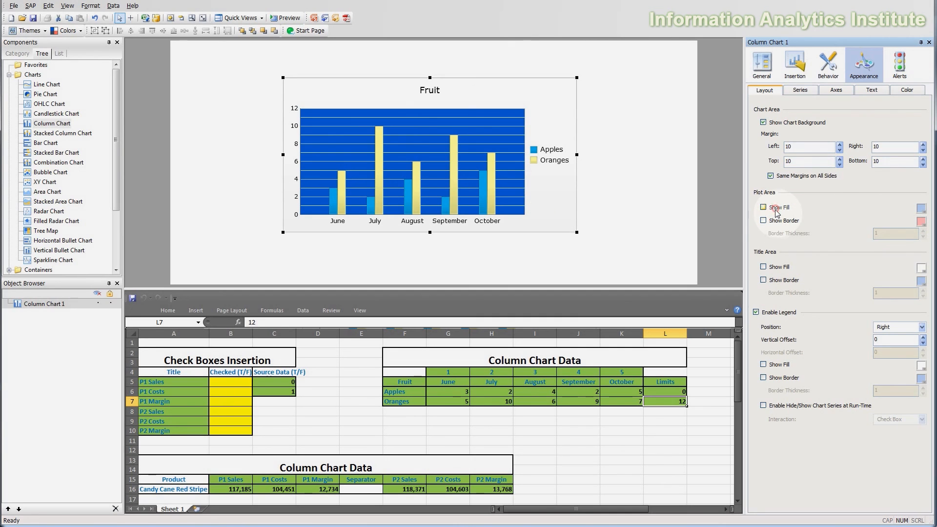
left_click(775, 221)
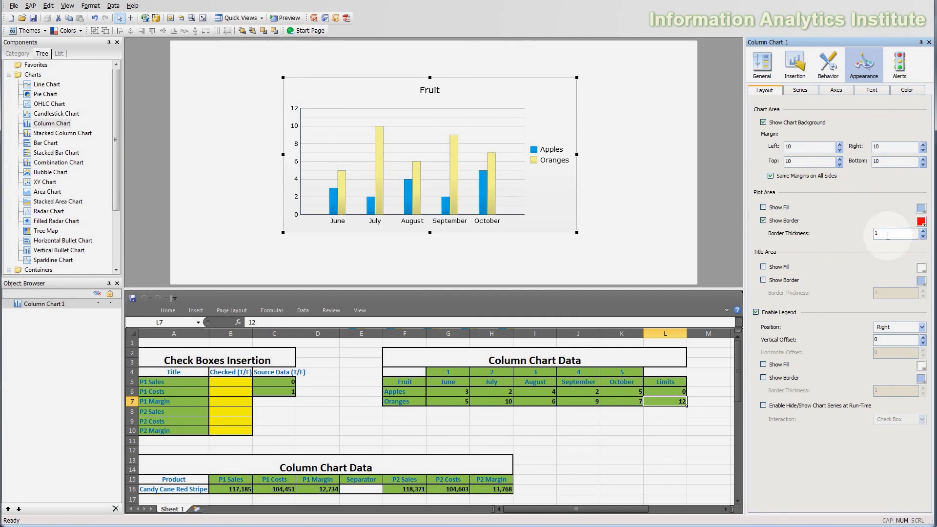
Try a plot area border thickness of 4 and hide the plot area border.
left_click(924, 232)
left_click(923, 232)
left_click(924, 231)
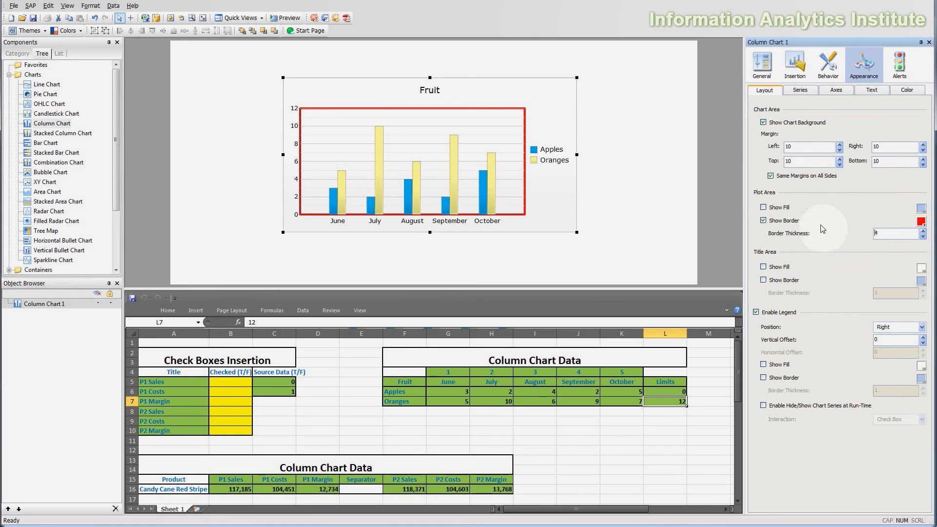
left_click(781, 220)
Try a title area fill in the coral theme color.
left_click(777, 267)
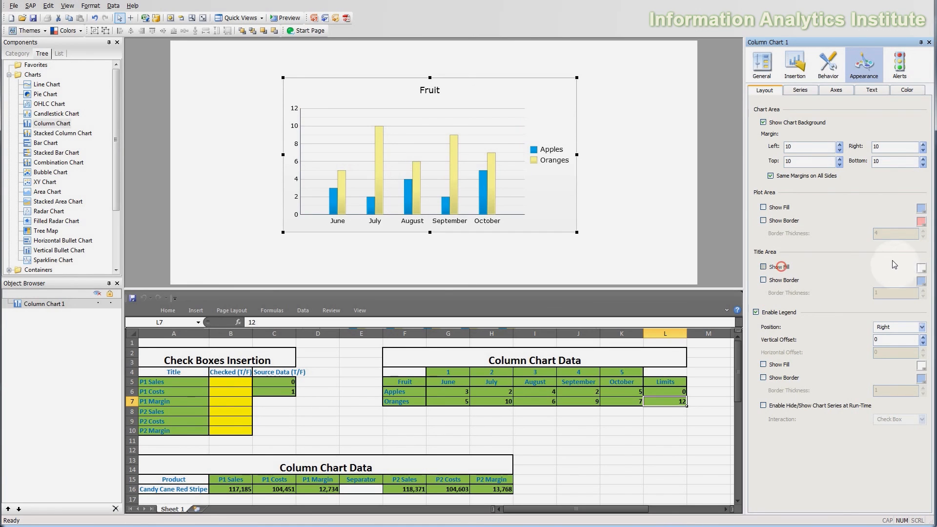
left_click(921, 268)
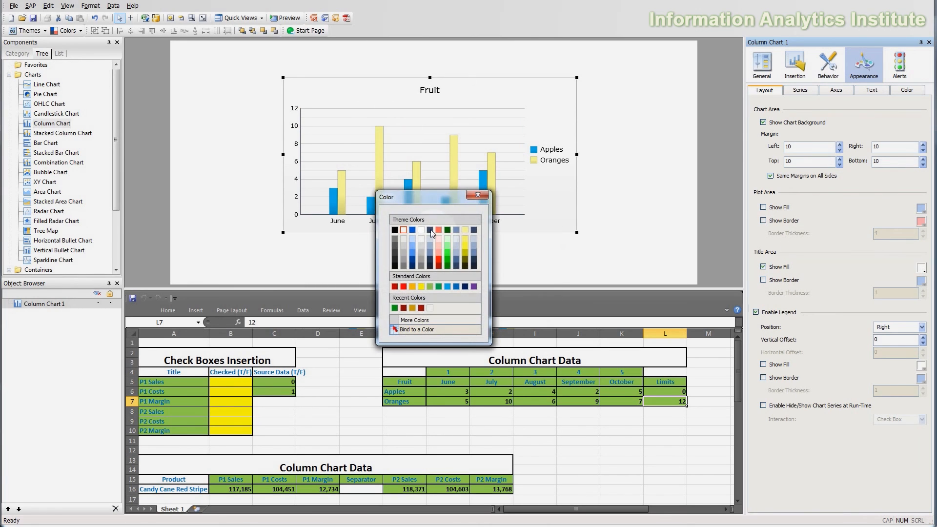
left_click(439, 230)
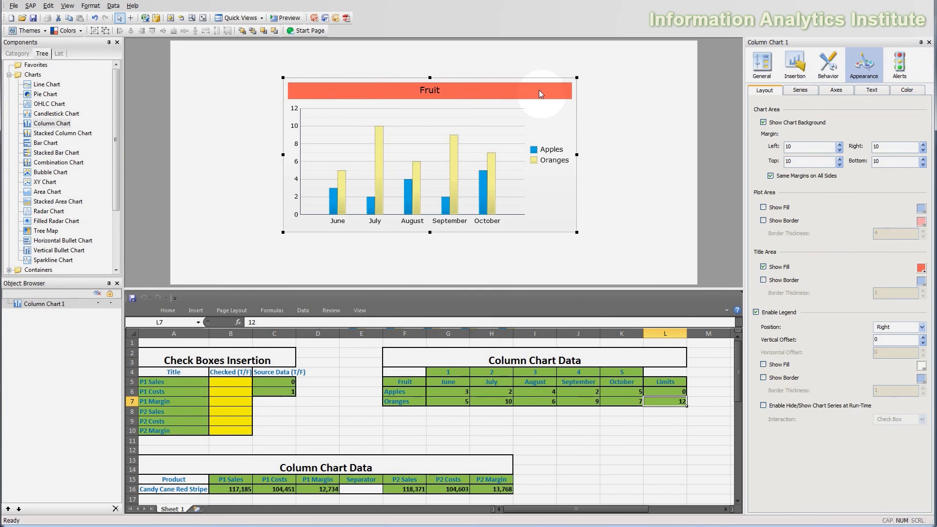
Try a title area border with a thickness of 4, and hide both the title's fill and border.
left_click(791, 281)
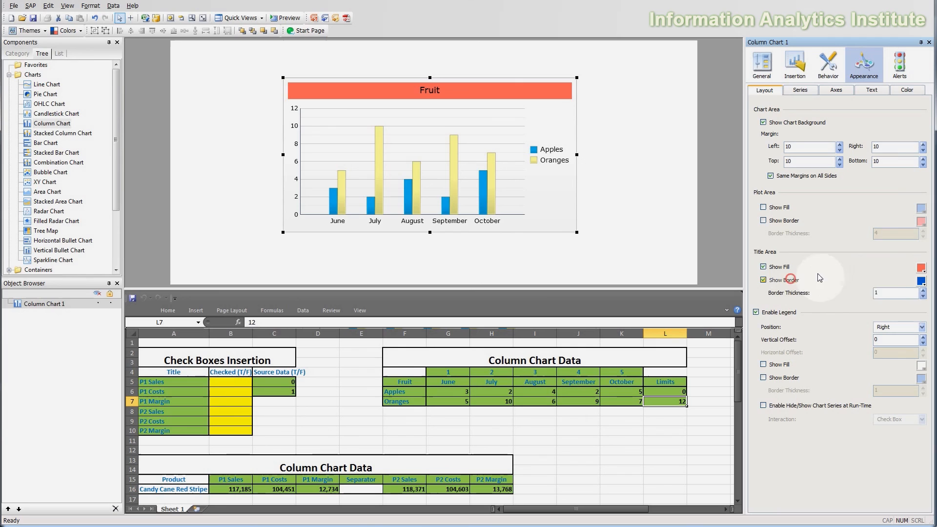
left_click(923, 291)
left_click(923, 291)
left_click(923, 291)
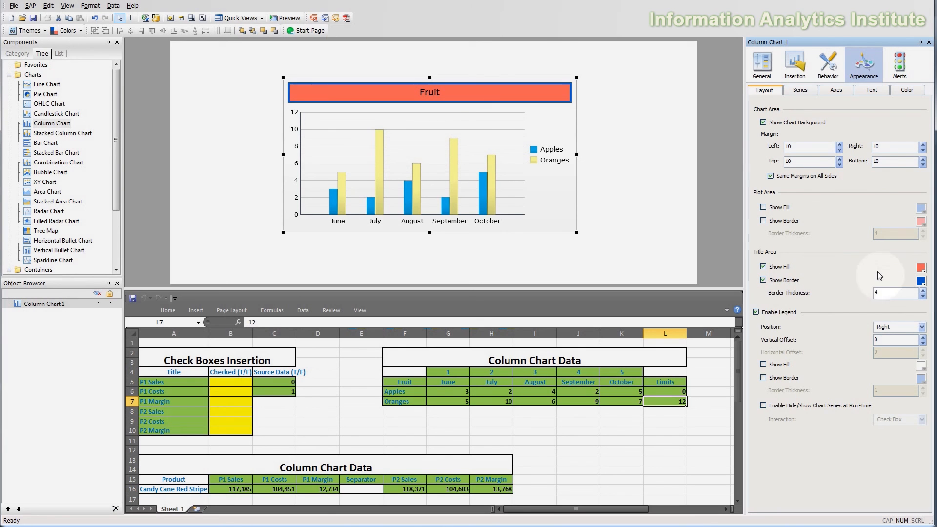
left_click(777, 267)
left_click(780, 280)
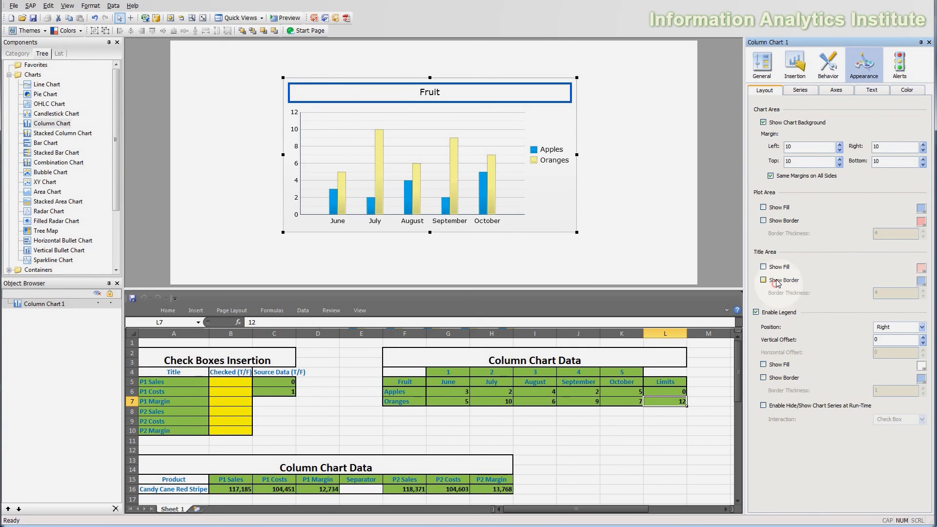
Disable and re-enable the legend, and try its Top position before returning it to Right.
left_click(793, 312)
left_click(774, 312)
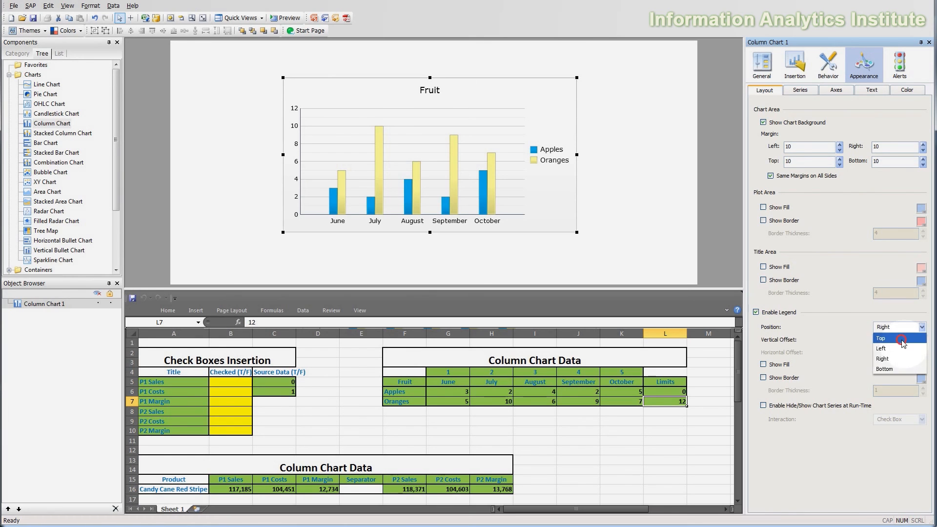
left_click(902, 341)
left_click(898, 327)
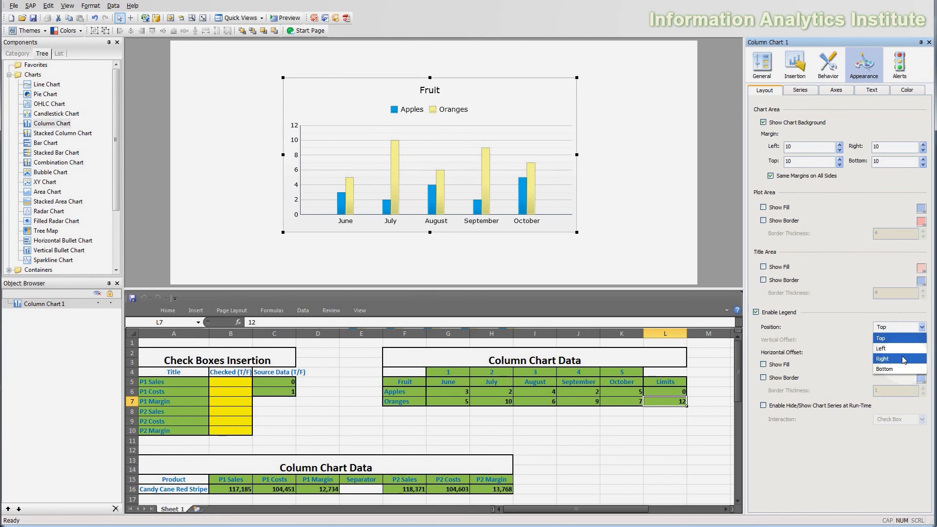
left_click(904, 360)
left_click(905, 328)
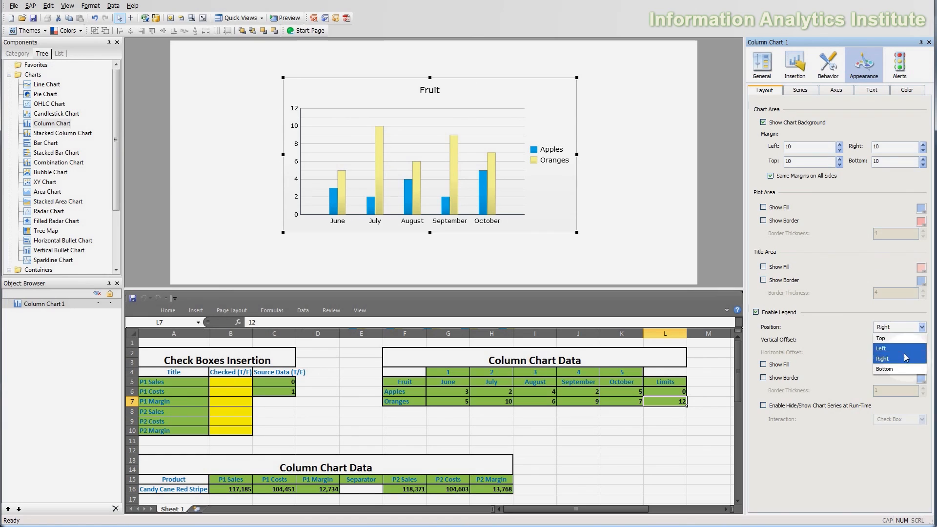
left_click(905, 327)
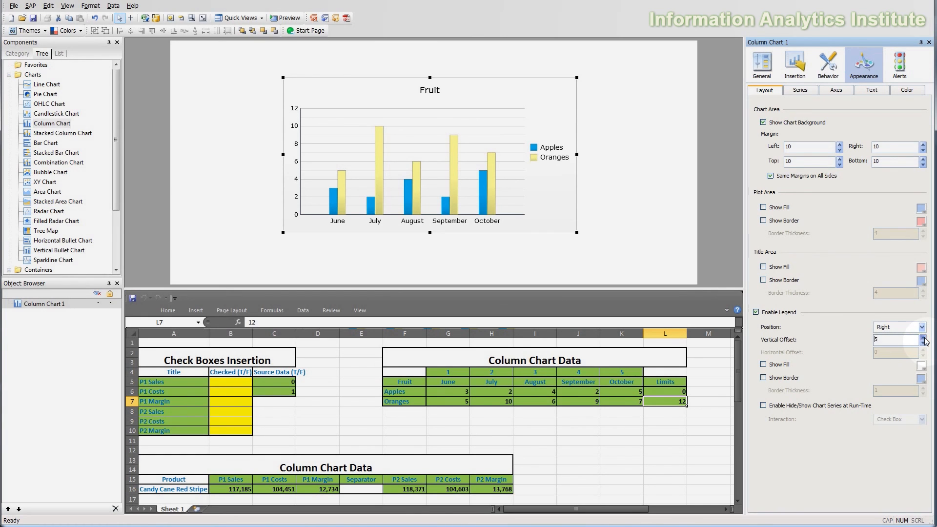
Try a legend vertical offset of 49 and the Left legend position.
left_click(924, 338)
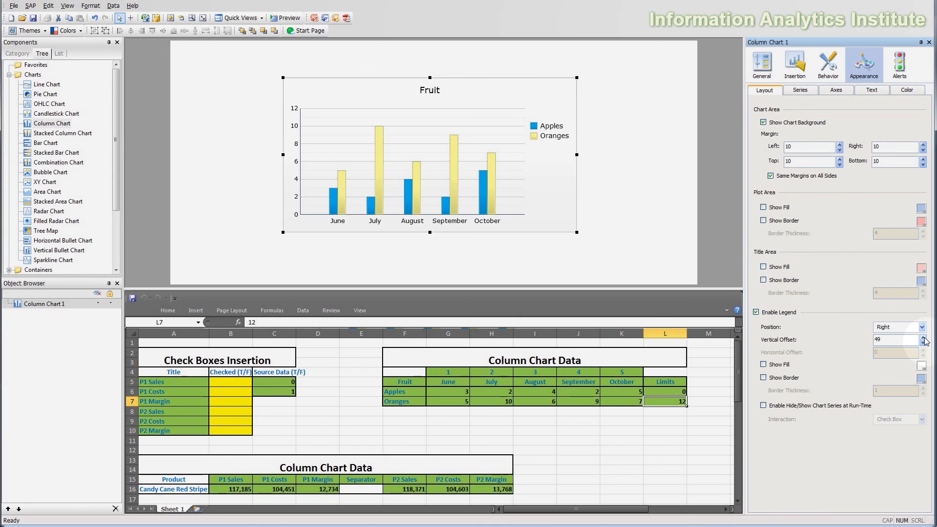
left_click(925, 327)
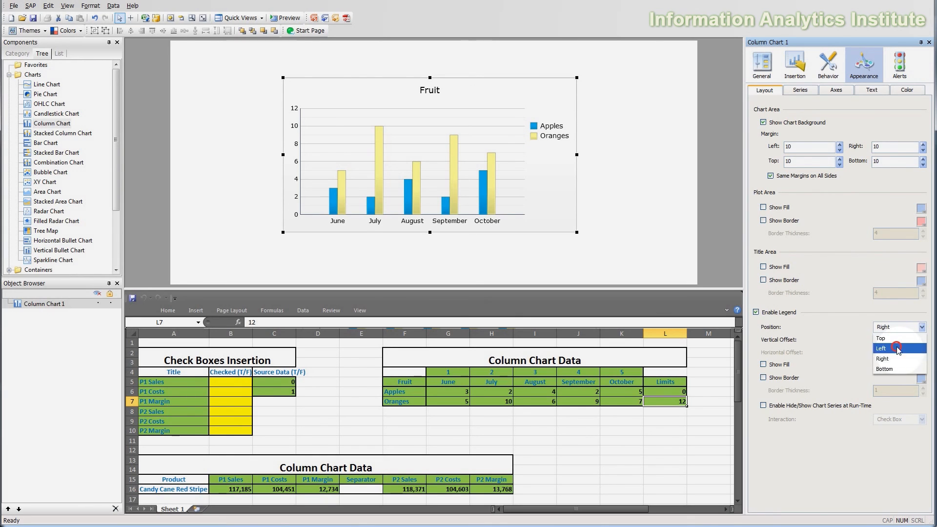
left_click(897, 347)
Try the Top legend position with a horizontal offset of 44.
left_click(908, 326)
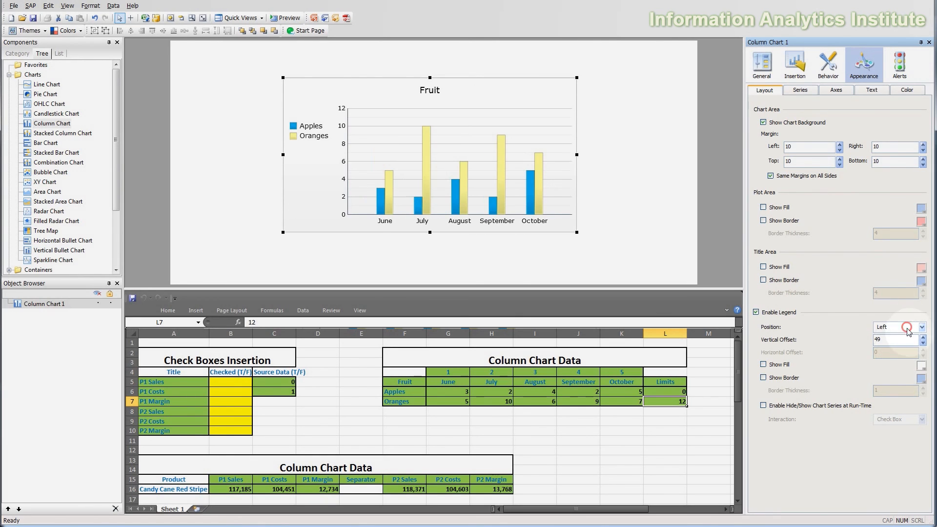
left_click(903, 338)
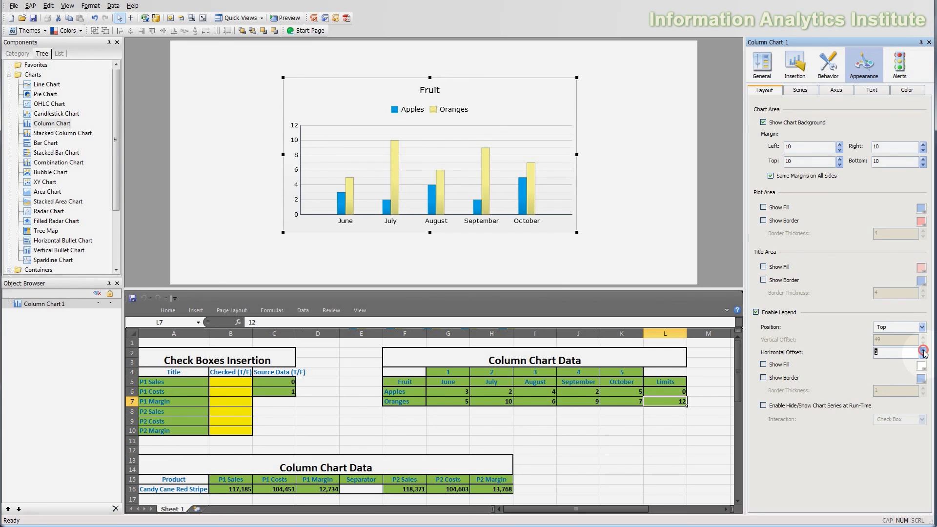
left_click(923, 349)
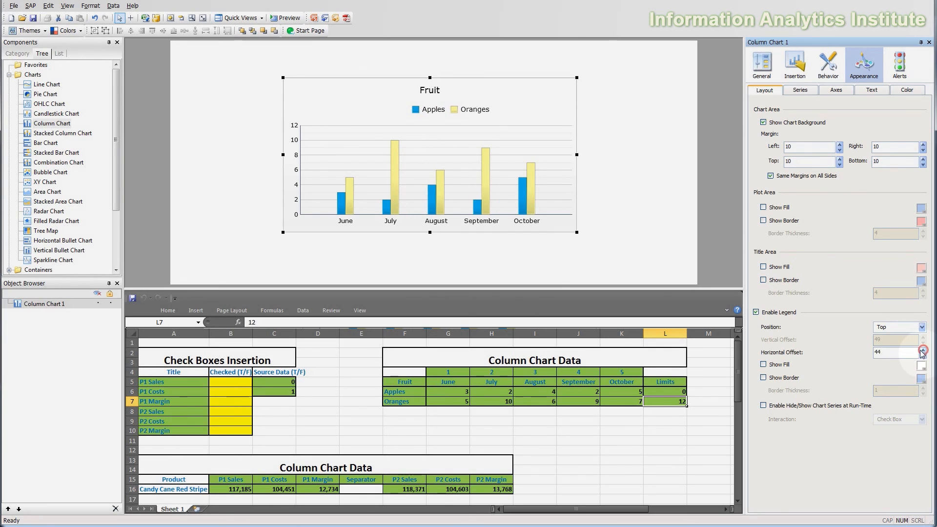
Try a dark green theme-color fill and a border on the legend, and hide both again.
left_click(767, 364)
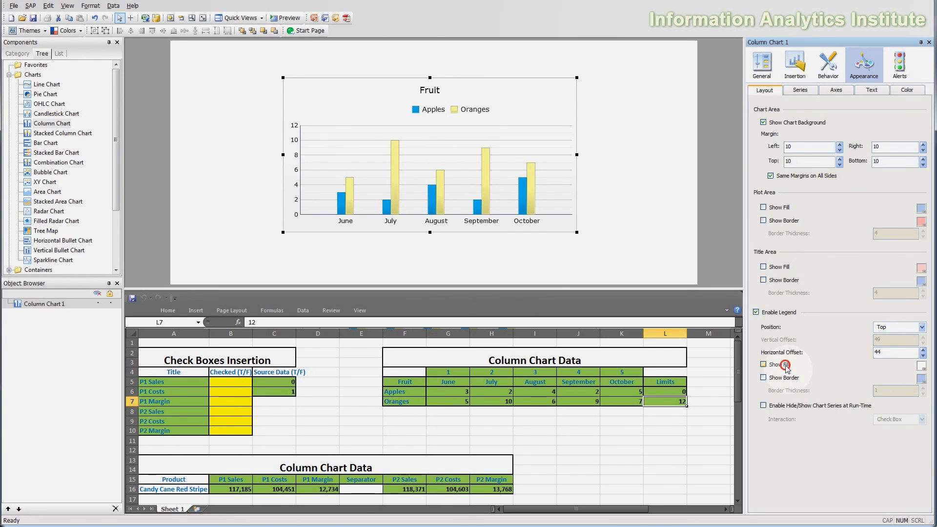
left_click(922, 365)
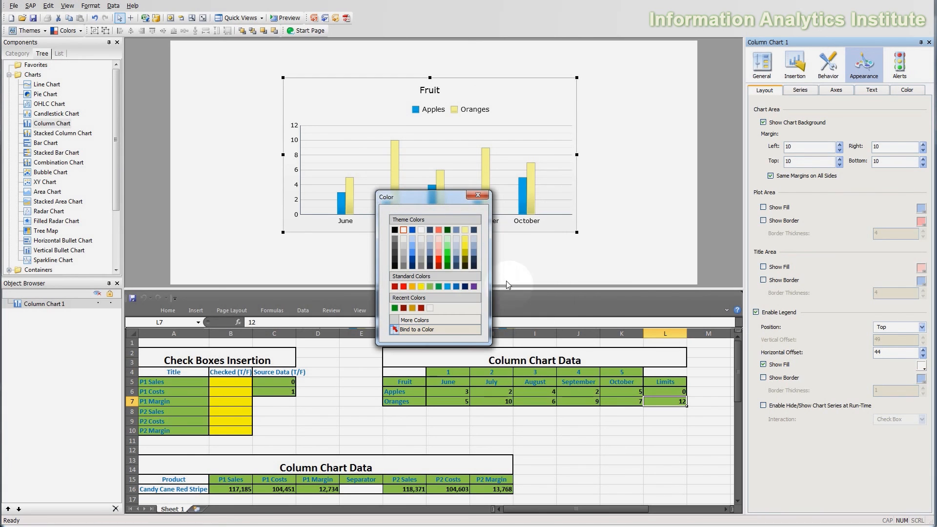
left_click(447, 230)
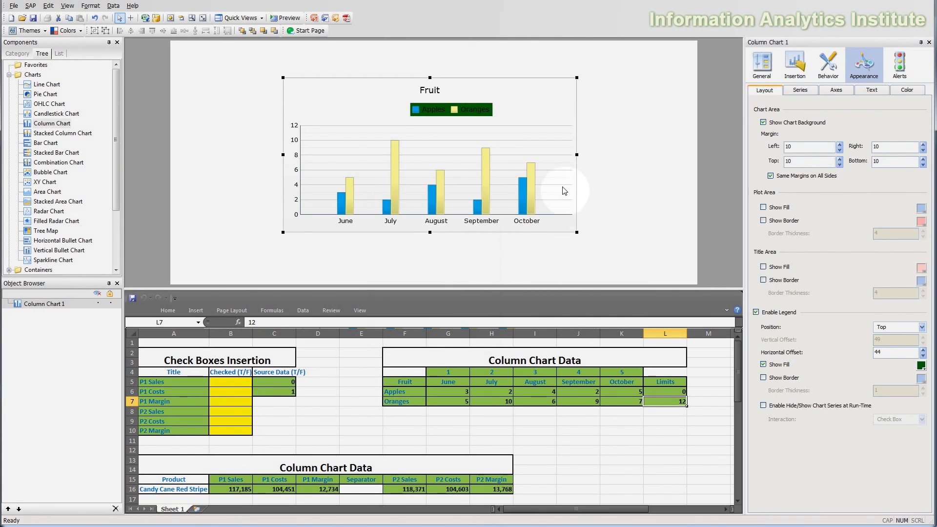
left_click(797, 379)
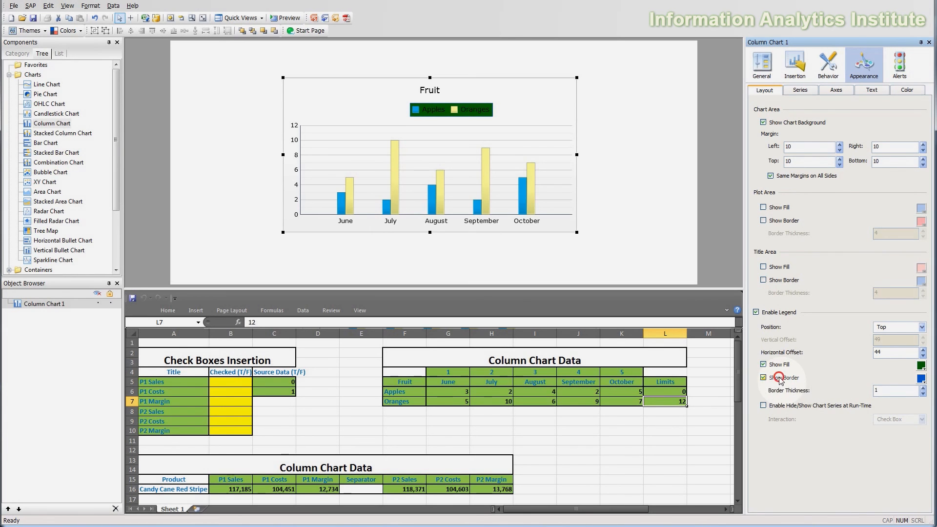
left_click(779, 379)
left_click(776, 365)
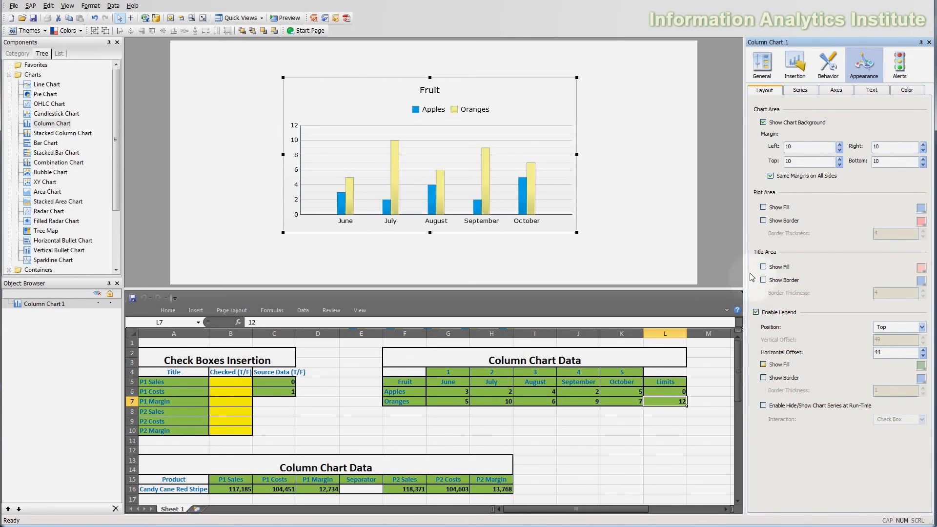
Return the legend to the Right position and reset its vertical offset to 0.
left_click(912, 328)
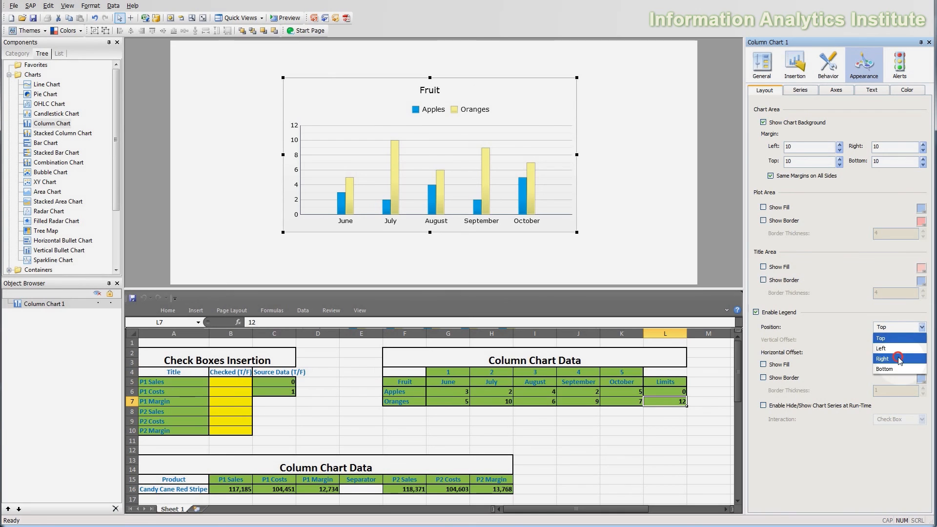
left_click(895, 353)
left_click(891, 340)
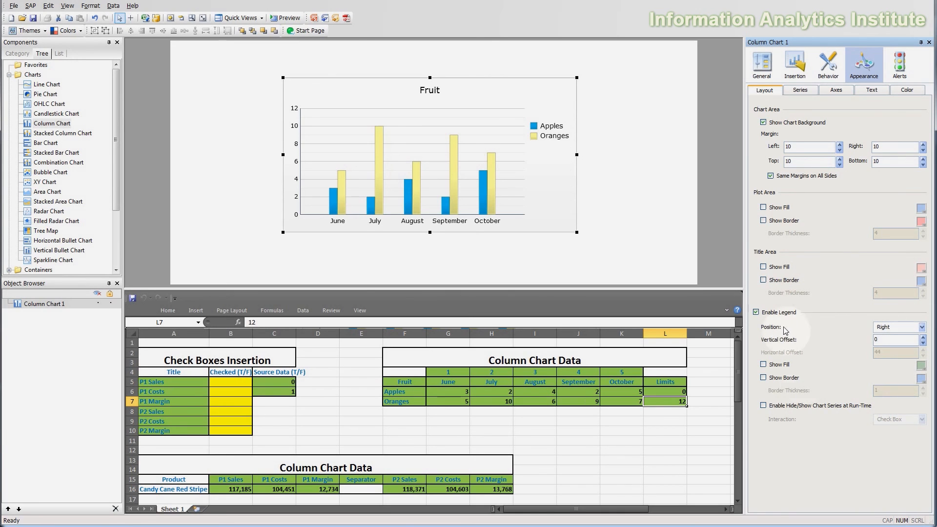
Enable hiding and showing chart series at run-time, trying the Mouse Click interaction before choosing Check Box.
left_click(833, 409)
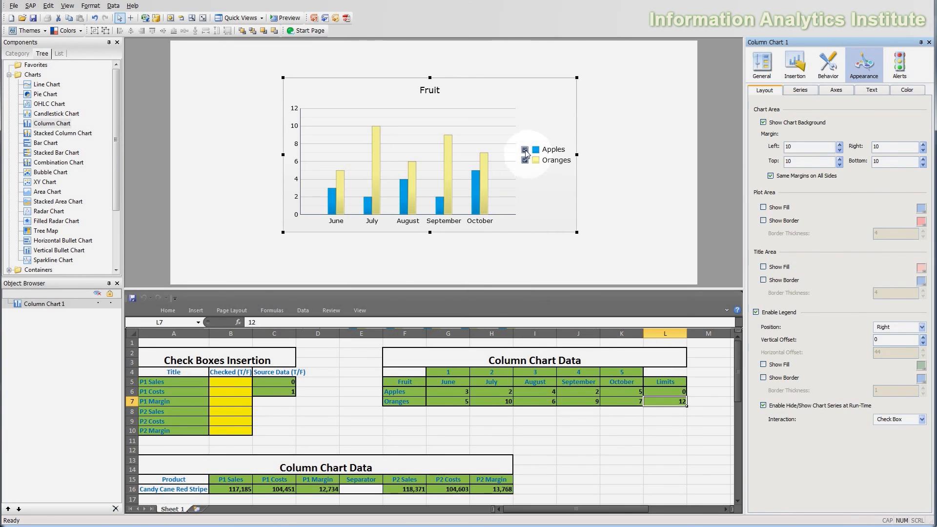
left_click(910, 414)
left_click(901, 441)
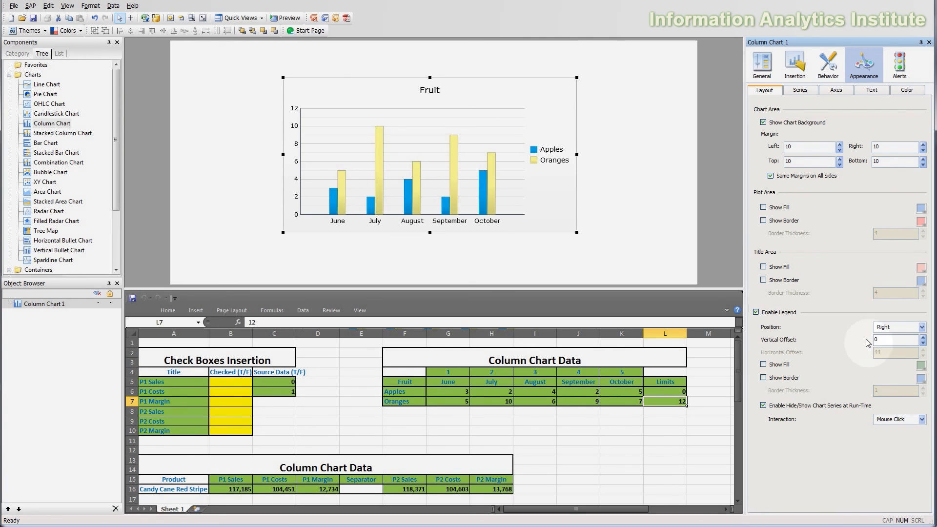
left_click(896, 421)
left_click(893, 432)
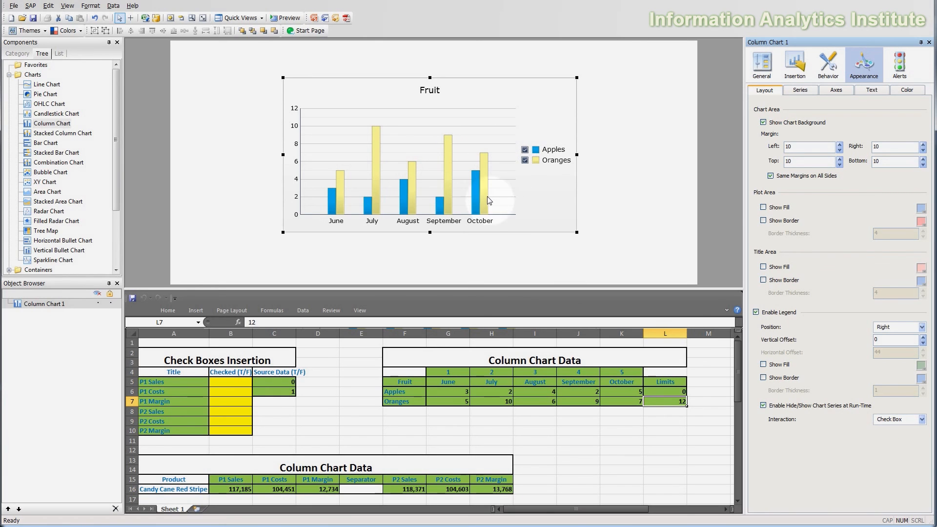
Preview the dashboard and test hiding and showing the Apples and Oranges series with the legend check boxes.
left_click(289, 18)
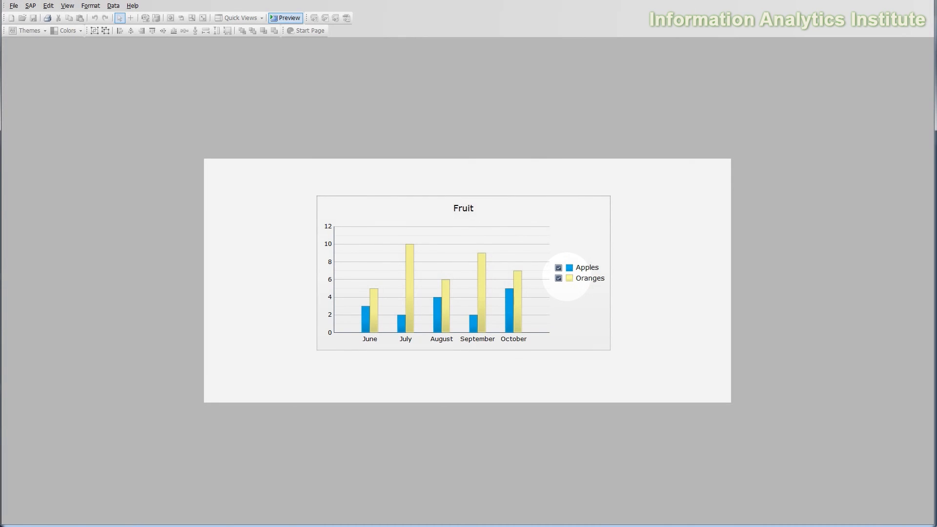
left_click(559, 269)
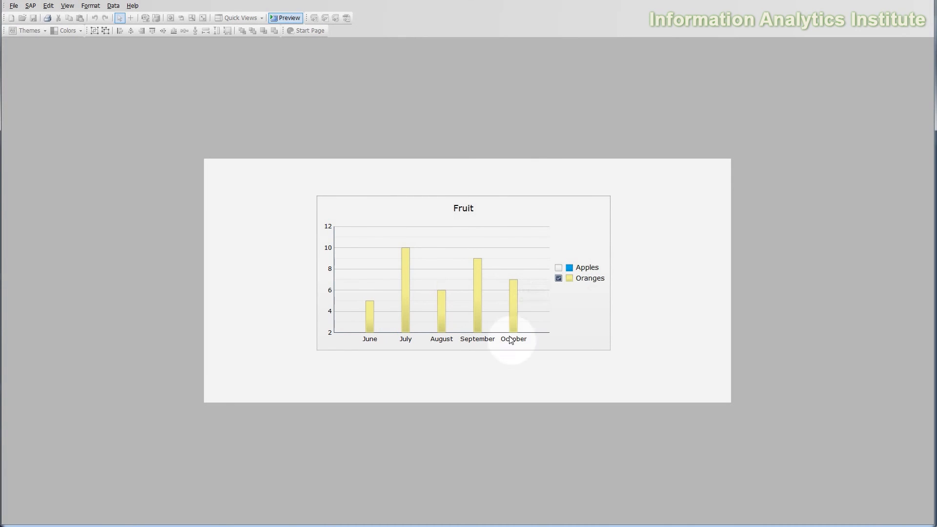
left_click(558, 268)
left_click(560, 278)
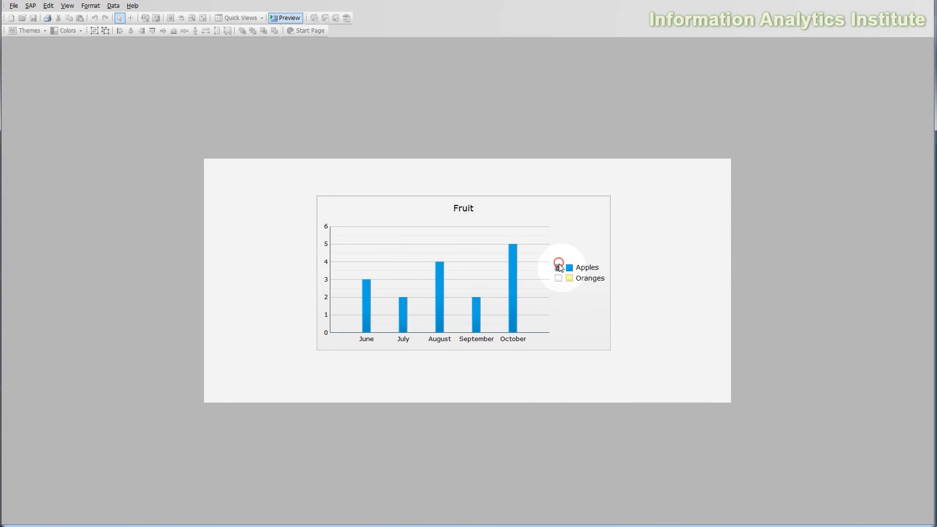
left_click(558, 268)
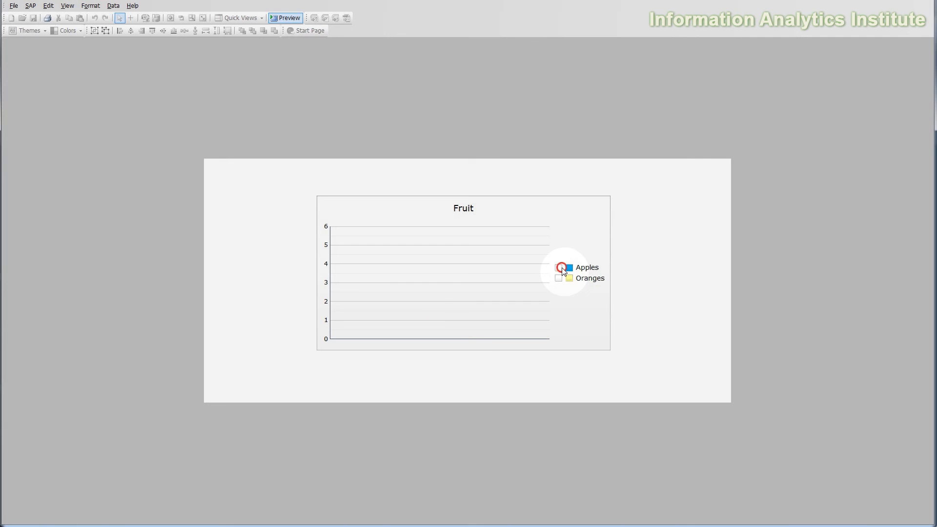
left_click(558, 268)
left_click(558, 278)
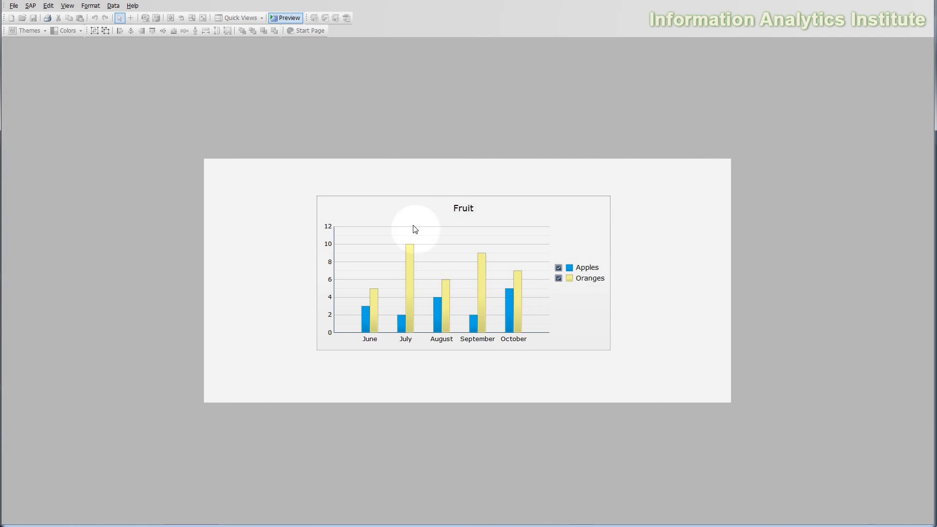
Leave the preview and set the column chart's entry effect type to None.
left_click(298, 19)
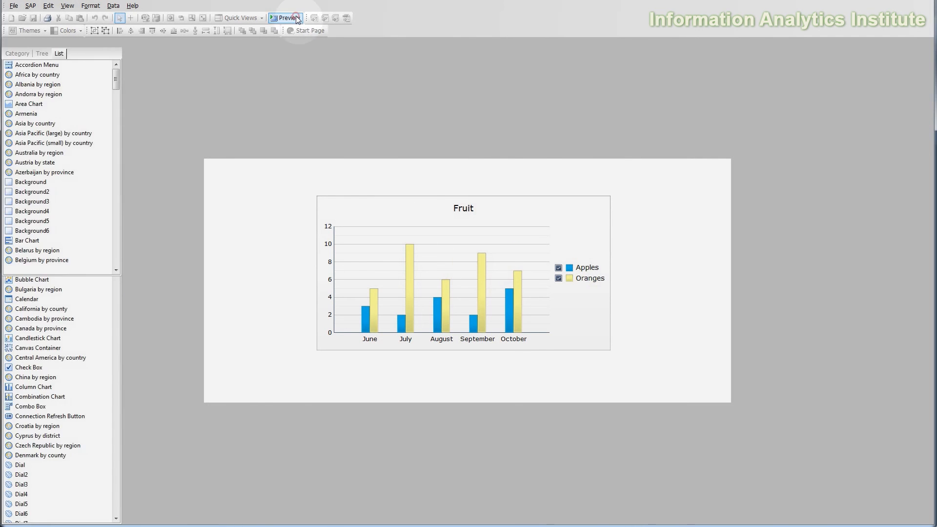
left_click(433, 157)
left_click(884, 455)
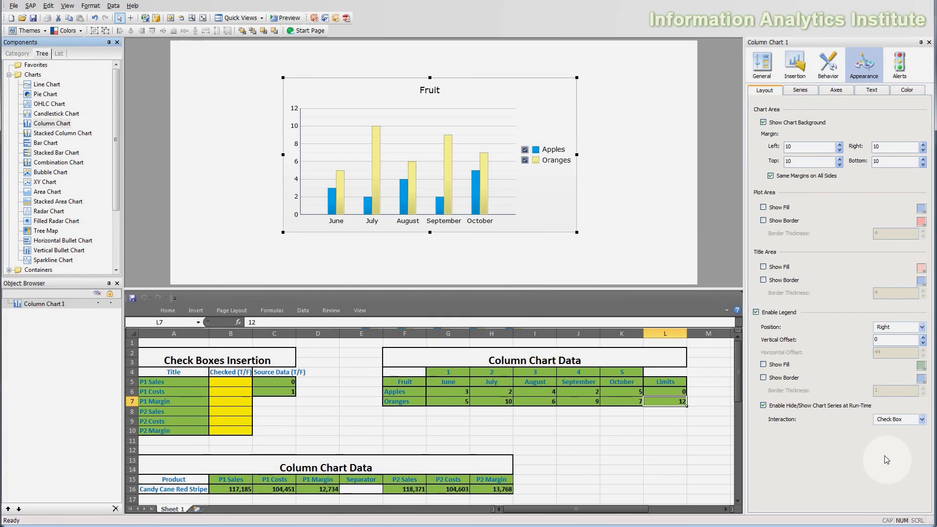
left_click(829, 63)
left_click(894, 149)
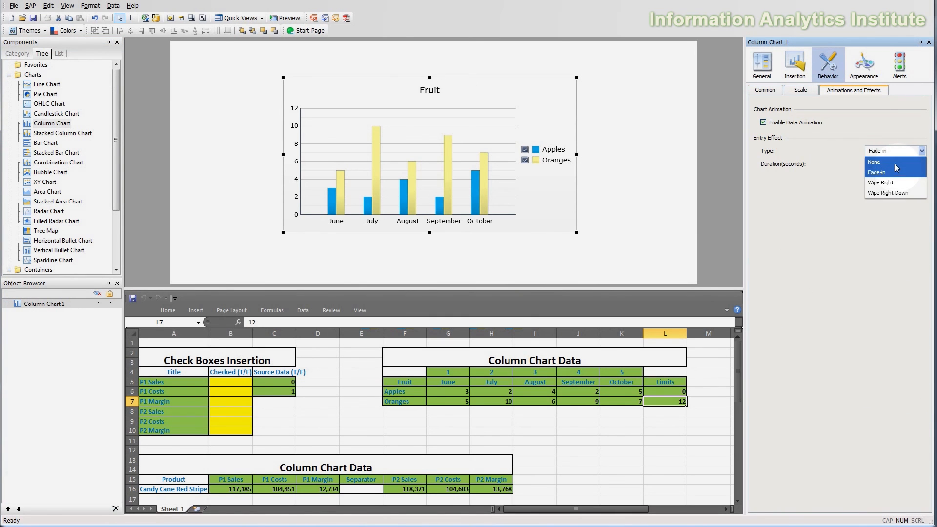
left_click(876, 172)
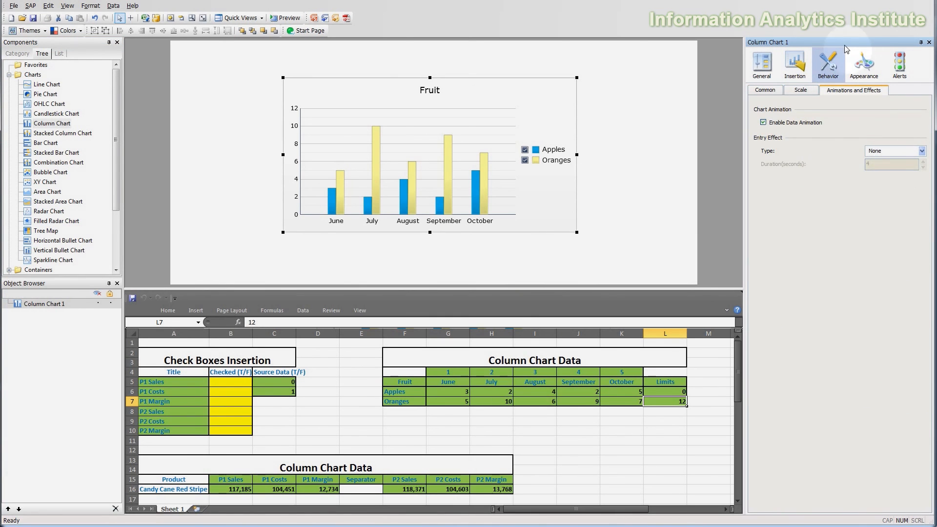
Color the Apples series dark green and the Oranges series standard orange.
left_click(864, 63)
left_click(793, 91)
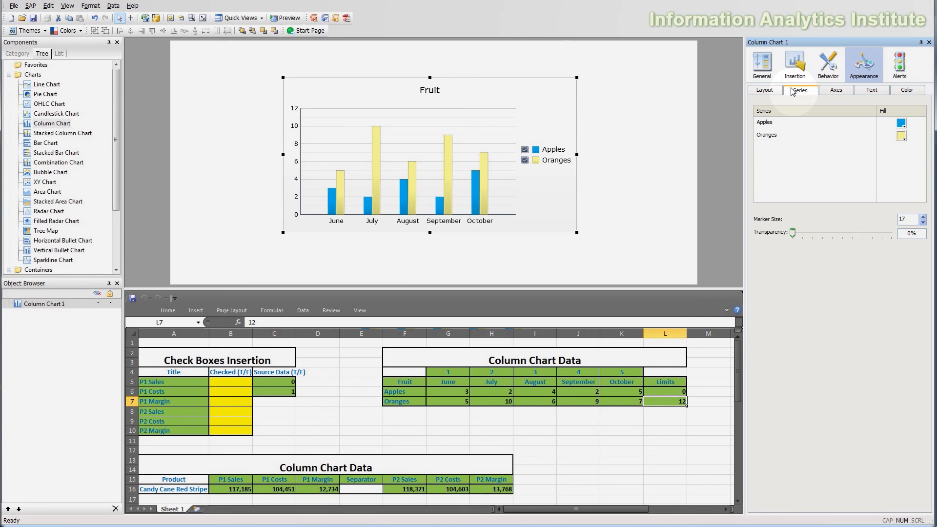
left_click(903, 123)
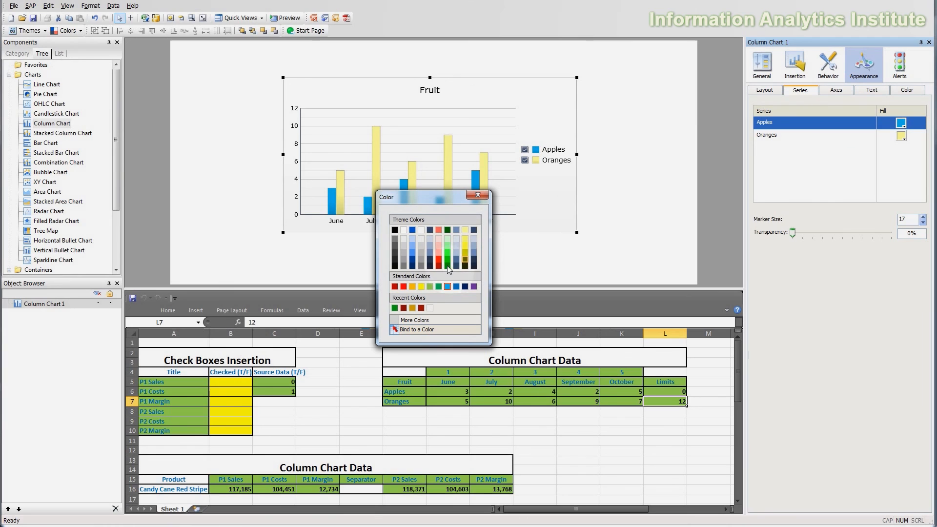
left_click(451, 264)
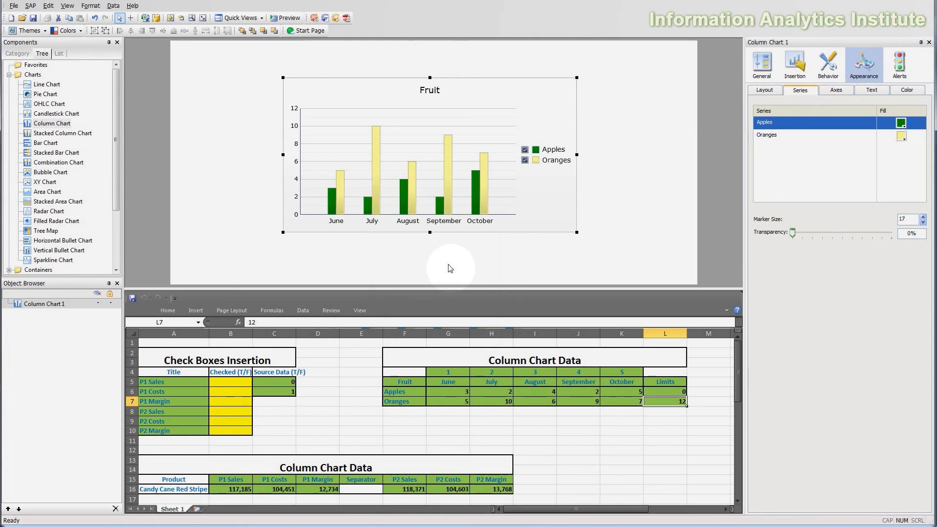
left_click(901, 136)
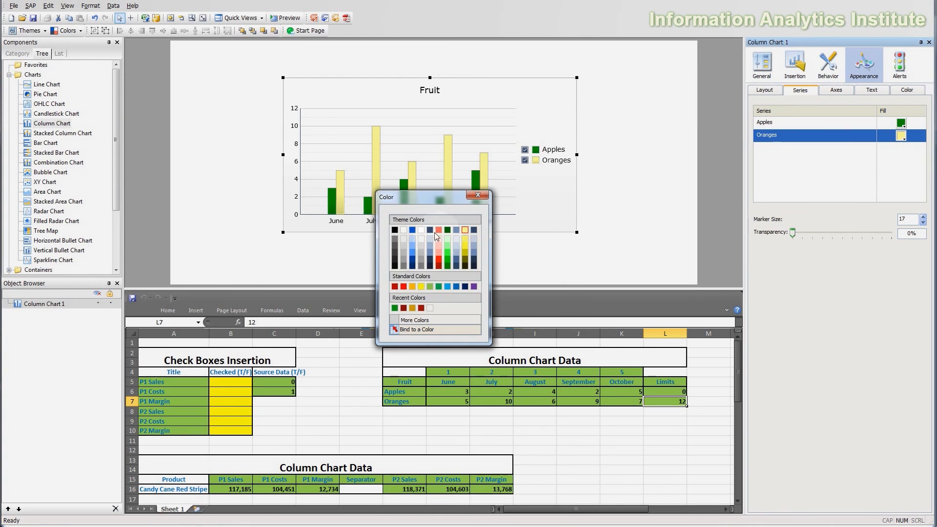
left_click(413, 287)
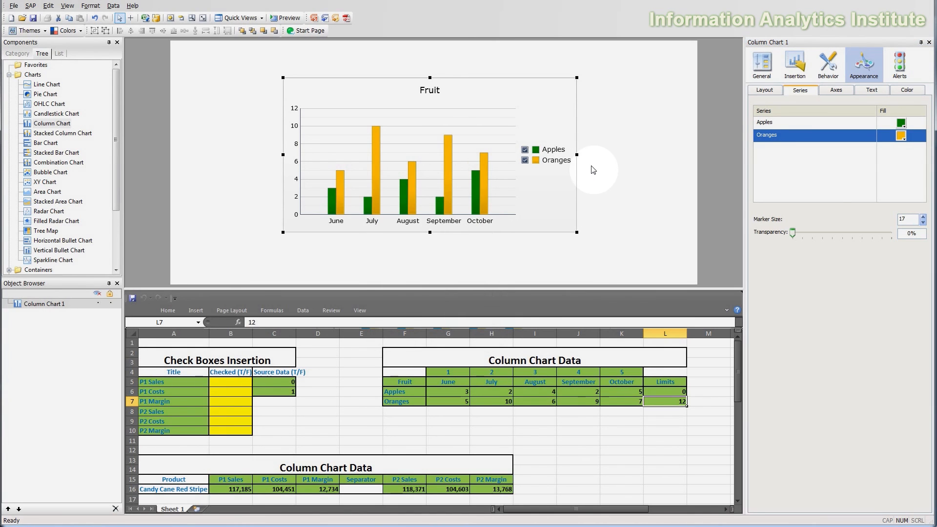
Set the series marker size to 26, and try 49% transparency before resetting it to 0%.
left_click(923, 217)
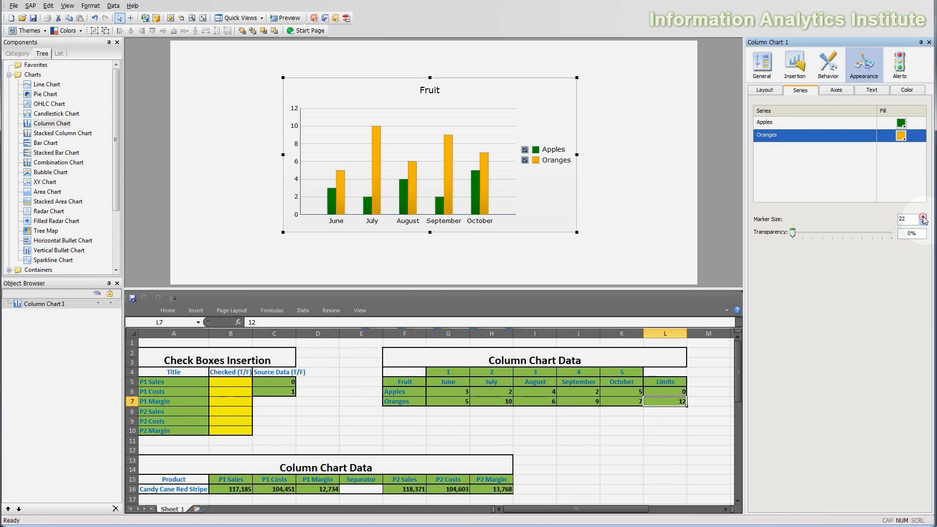
left_click(923, 217)
left_click(922, 216)
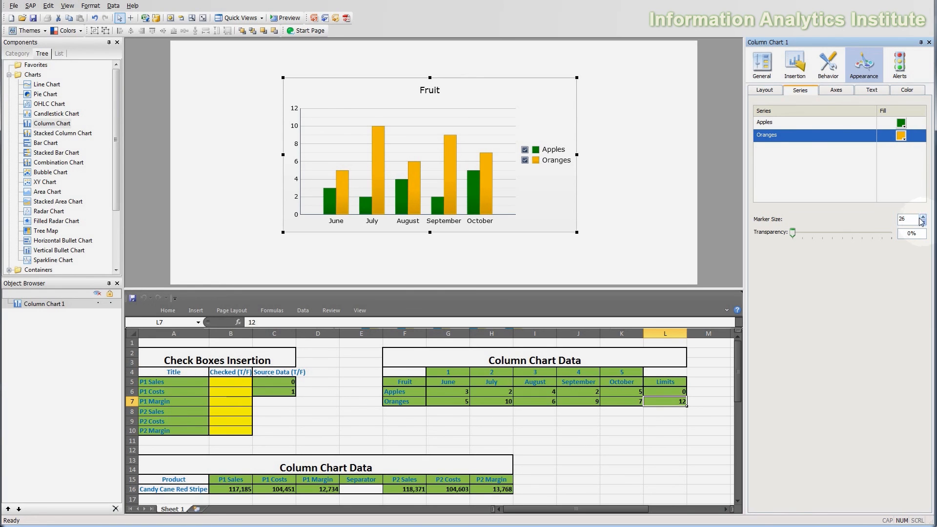
left_click_drag(830, 239, 841, 237)
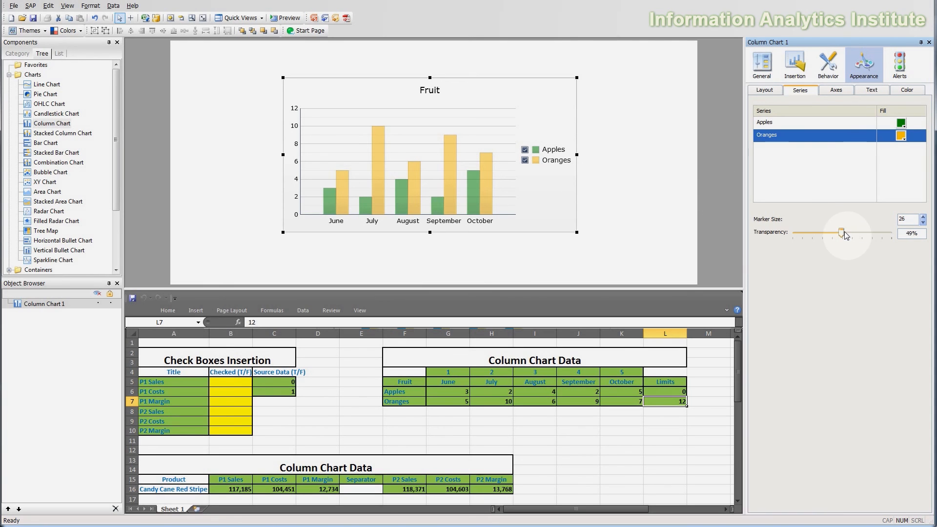
left_click_drag(844, 231, 747, 229)
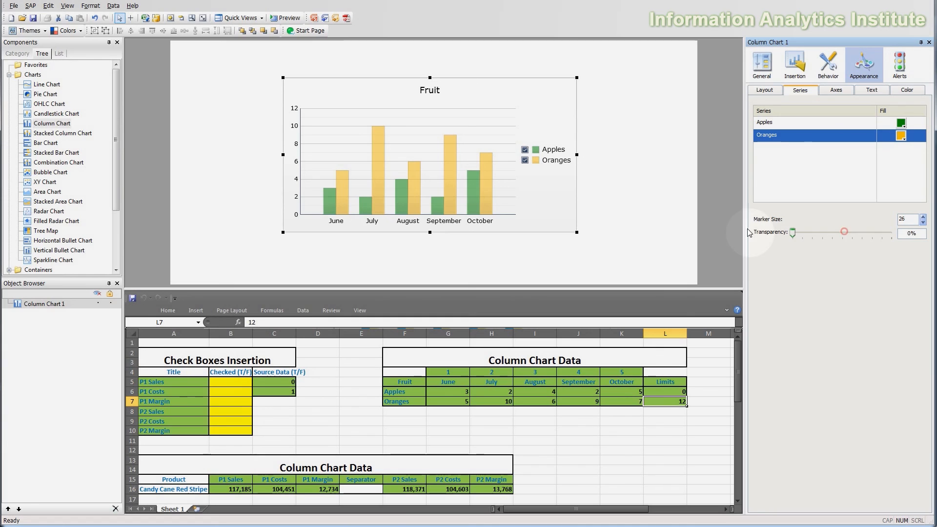
Try disabling the chart's vertical and horizontal axes, and enable both again.
left_click(825, 92)
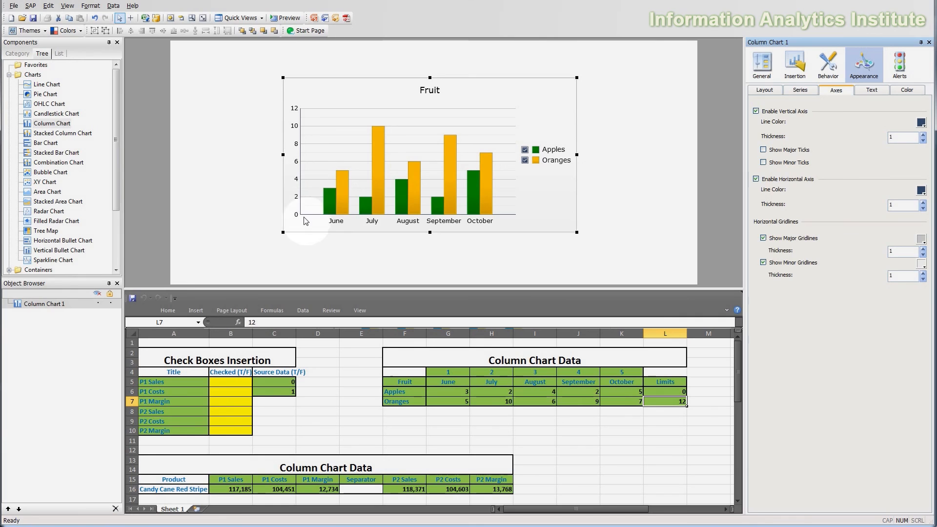
left_click(779, 114)
left_click(756, 179)
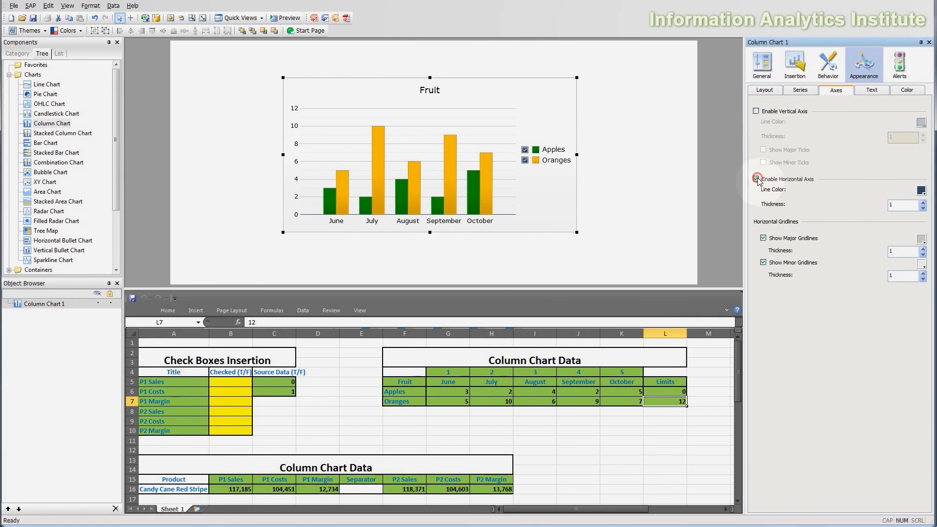
left_click(756, 180)
left_click(756, 111)
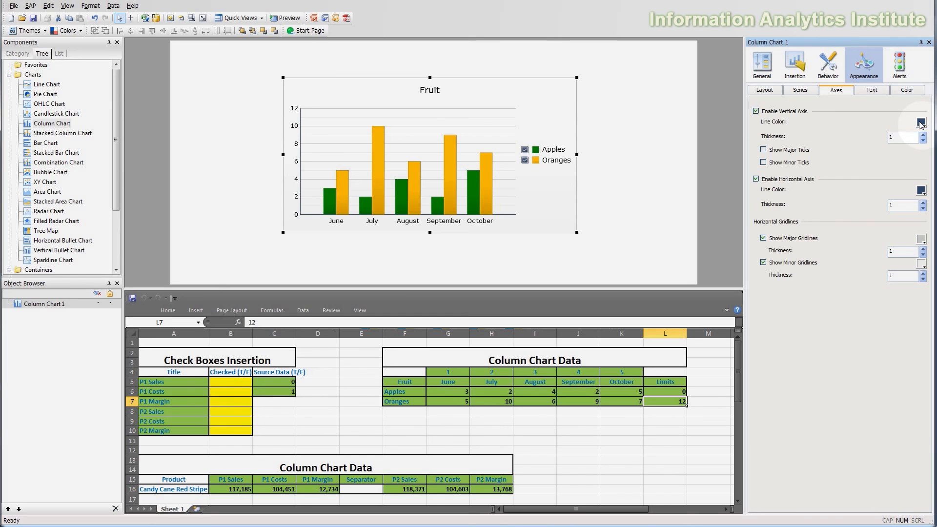
Try a red line color on the vertical axis, and restore its dark blue theme color.
left_click(920, 122)
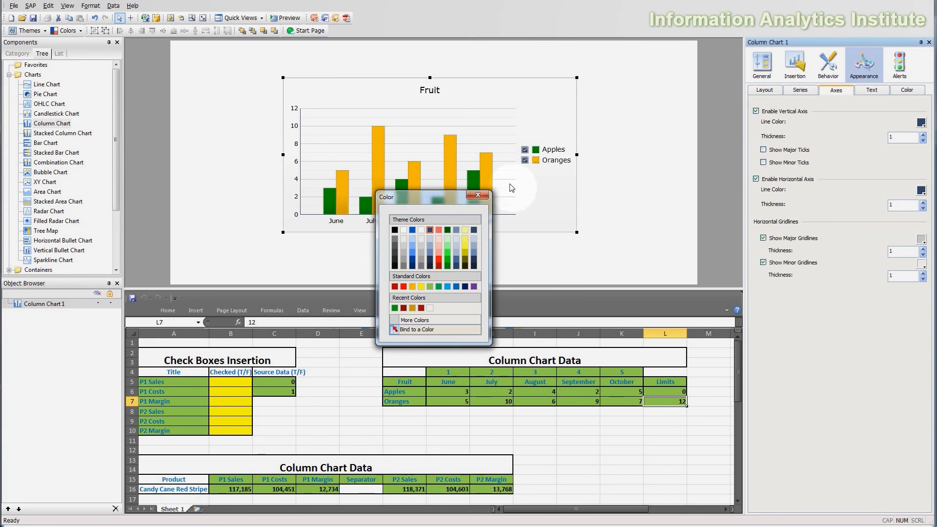
left_click(439, 264)
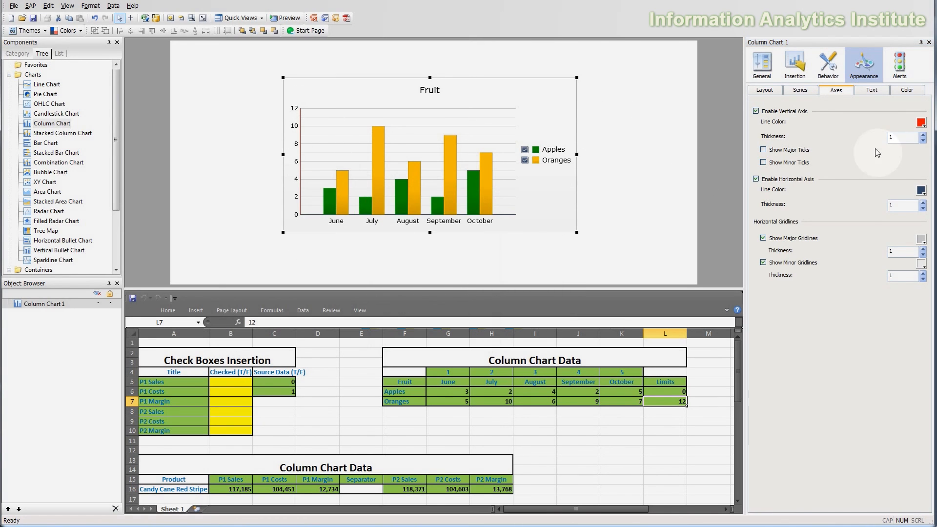
left_click(920, 191)
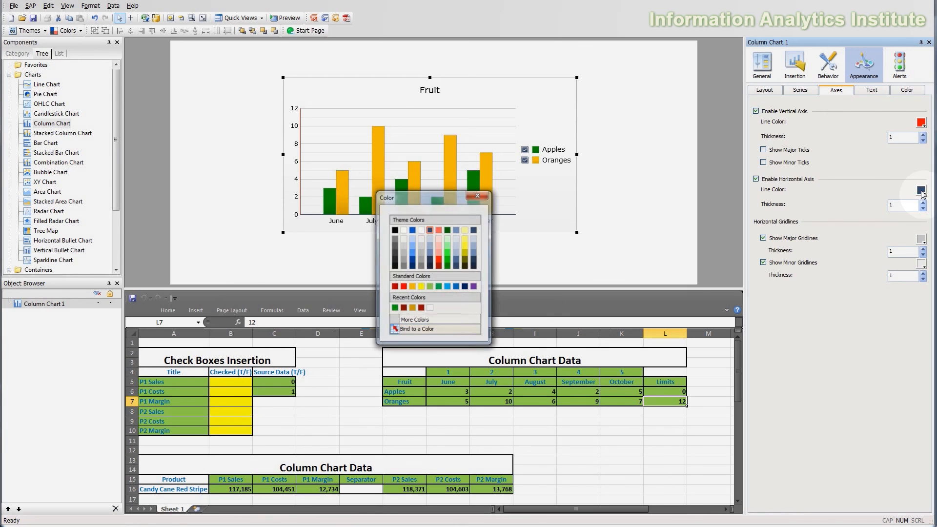
left_click(921, 122)
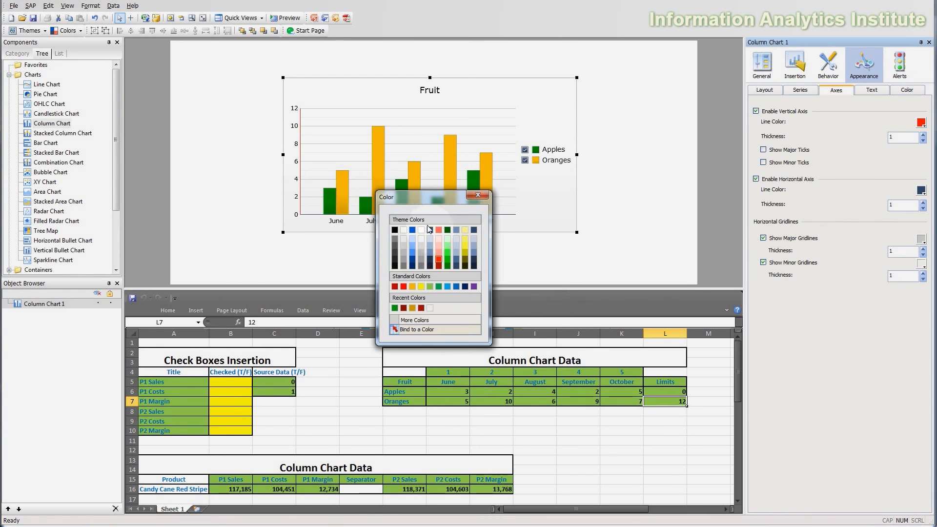
left_click(429, 230)
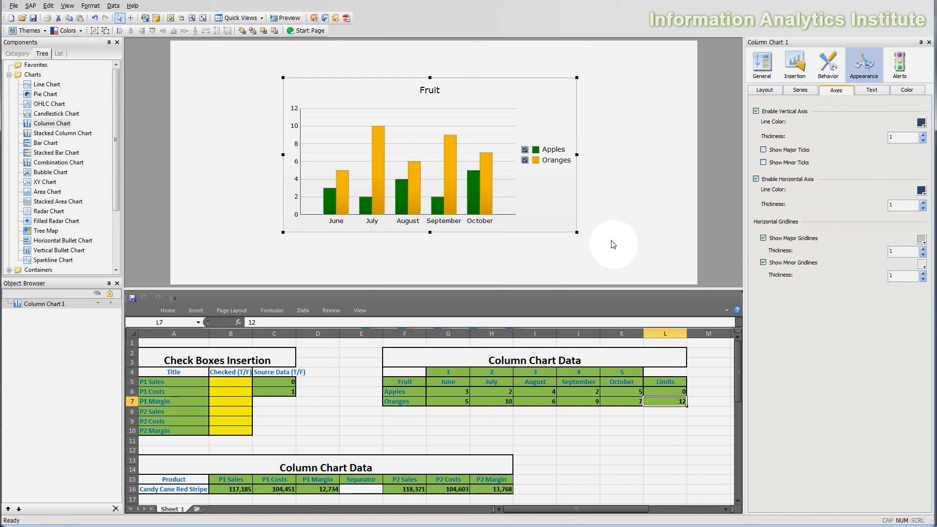
Try major and minor ticks and a thickness of 2 on the vertical axis, plus a thicker horizontal axis, and revert these changes.
left_click(802, 155)
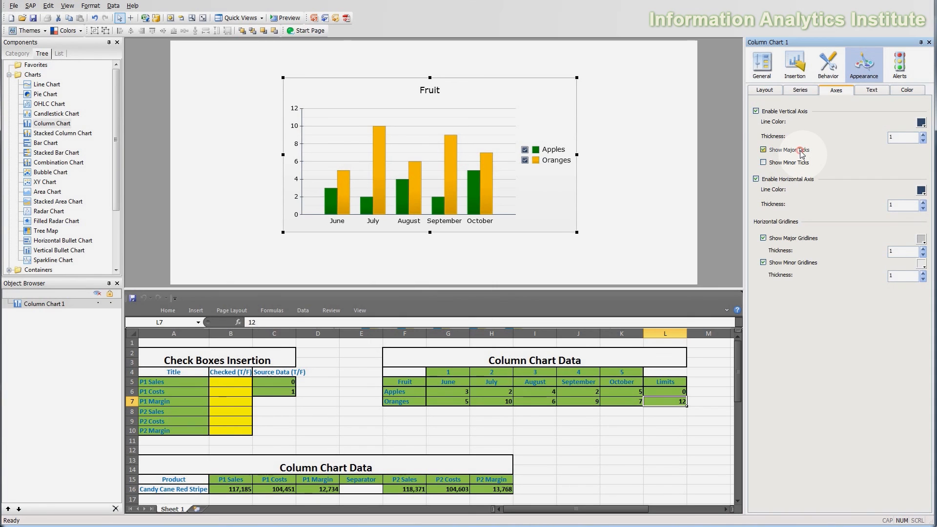
left_click(799, 163)
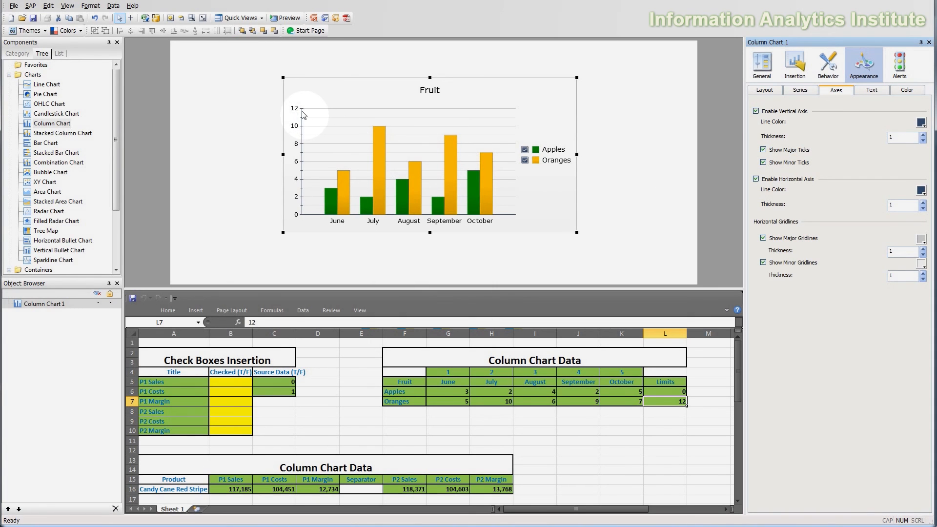
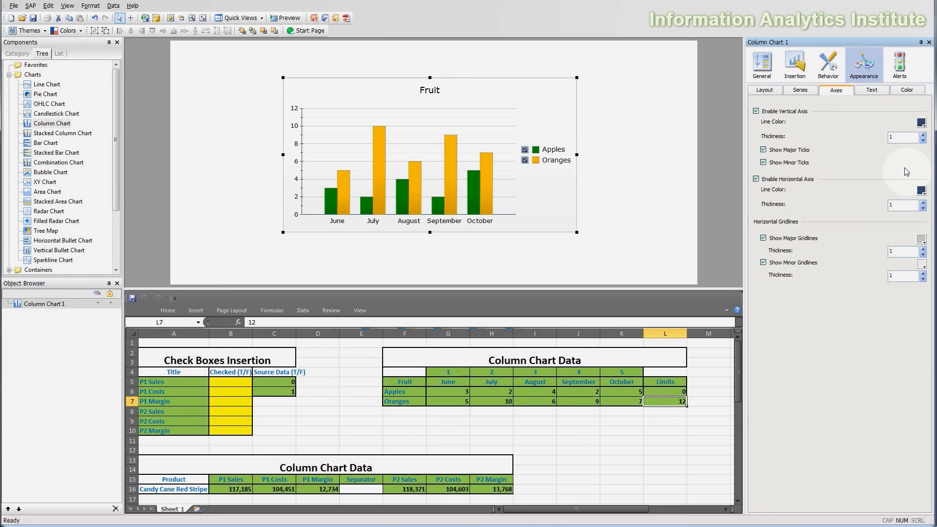
left_click(922, 134)
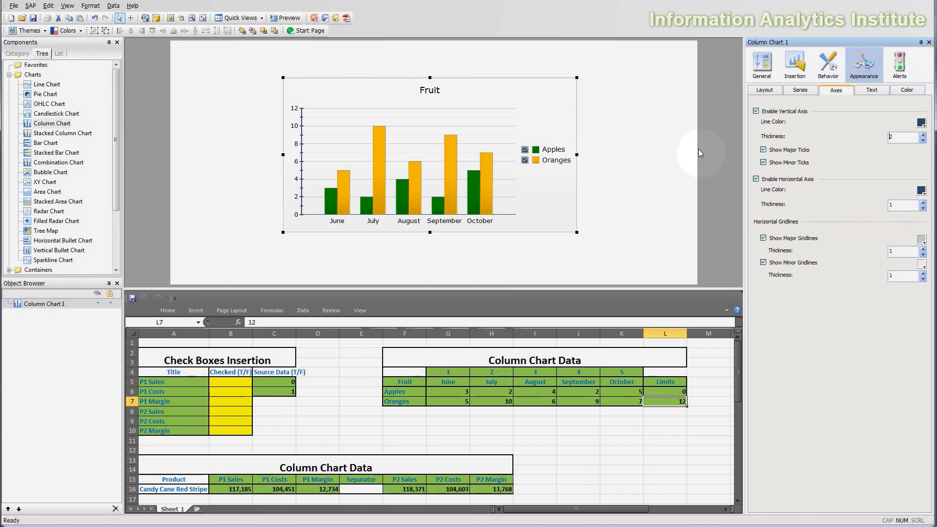
left_click(923, 142)
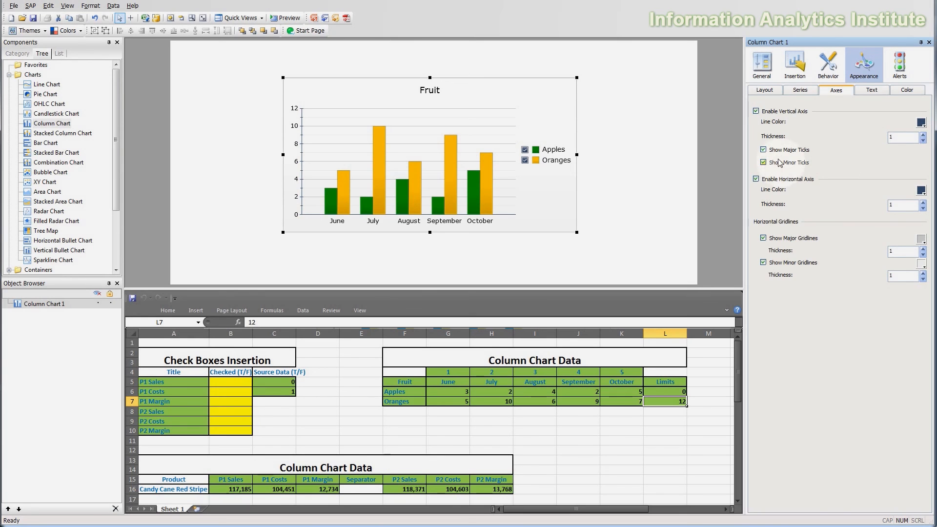
left_click(763, 150)
left_click(764, 162)
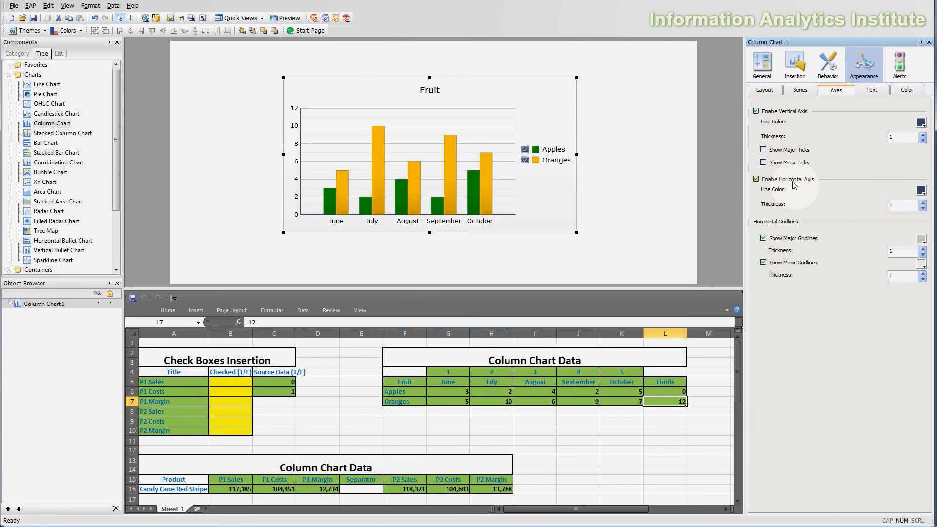
left_click(922, 202)
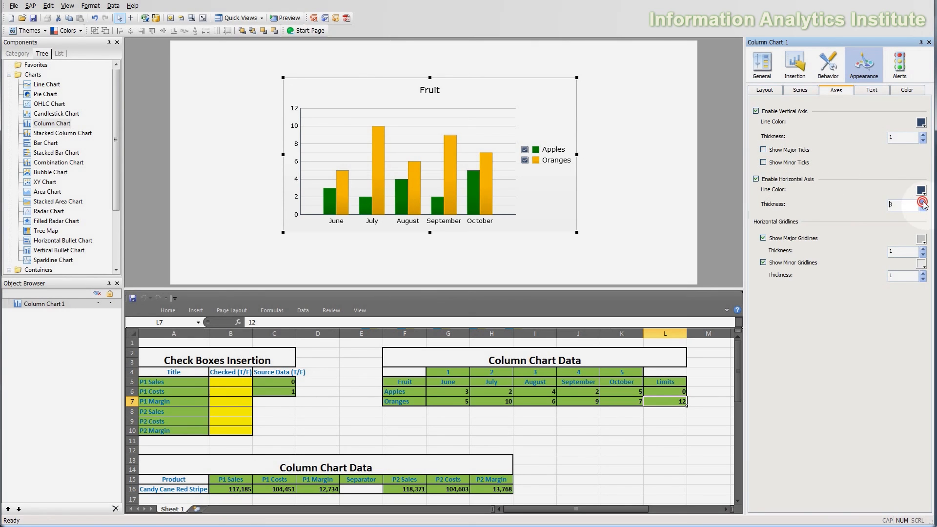
left_click(923, 208)
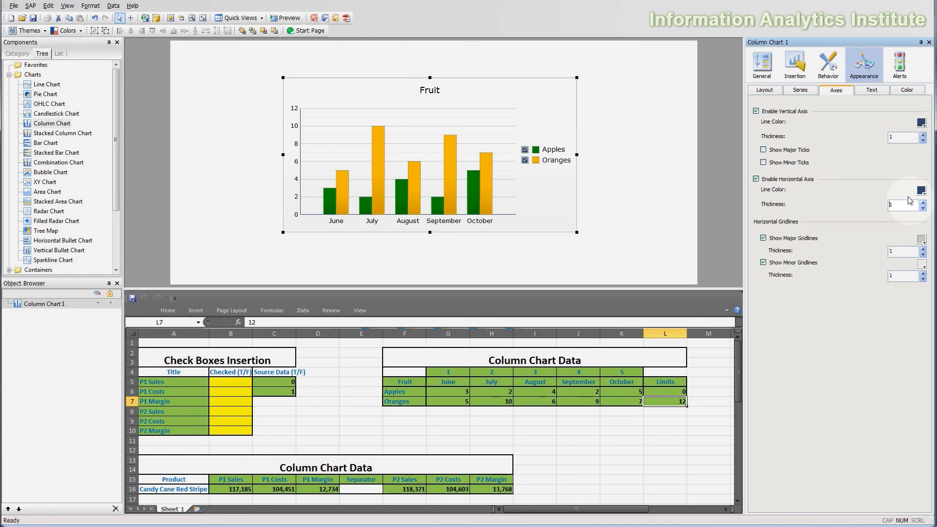
Try hiding the major and minor horizontal gridlines one at a time, and show each again.
left_click(781, 238)
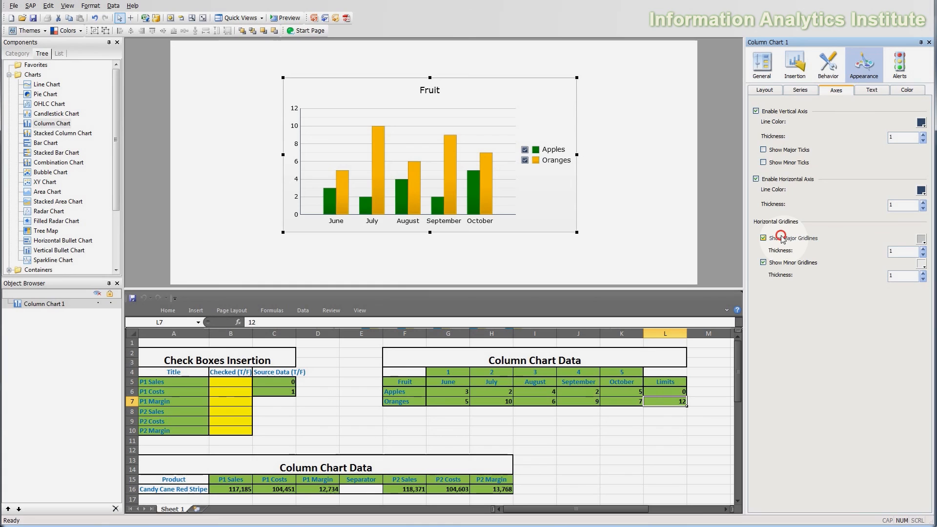
left_click(782, 238)
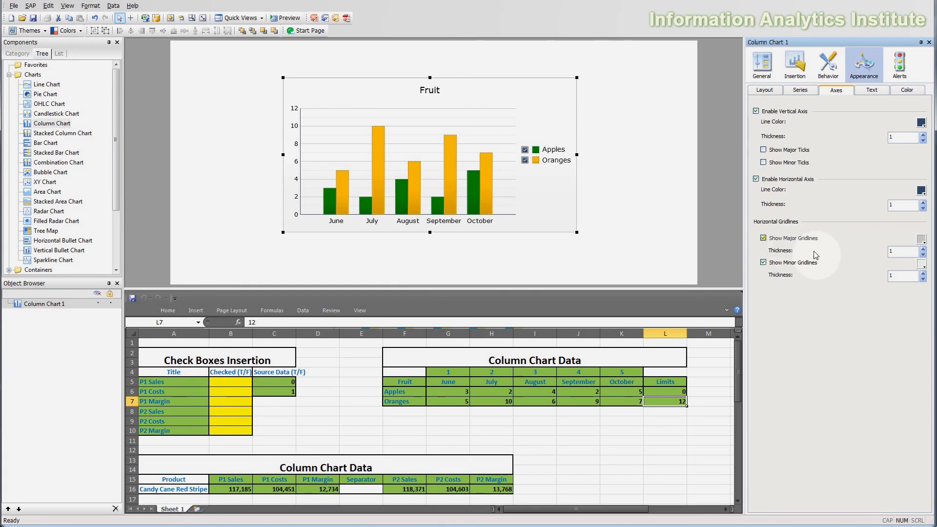
left_click(810, 263)
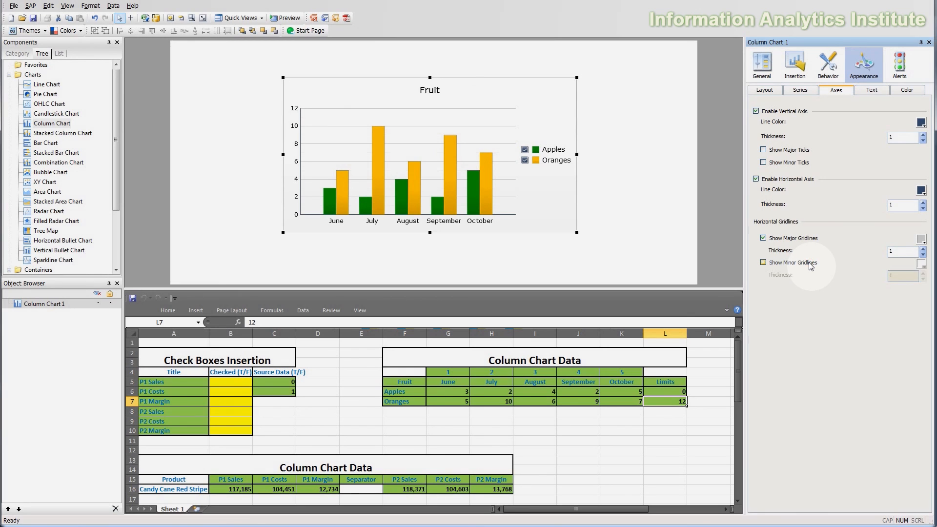
left_click(810, 263)
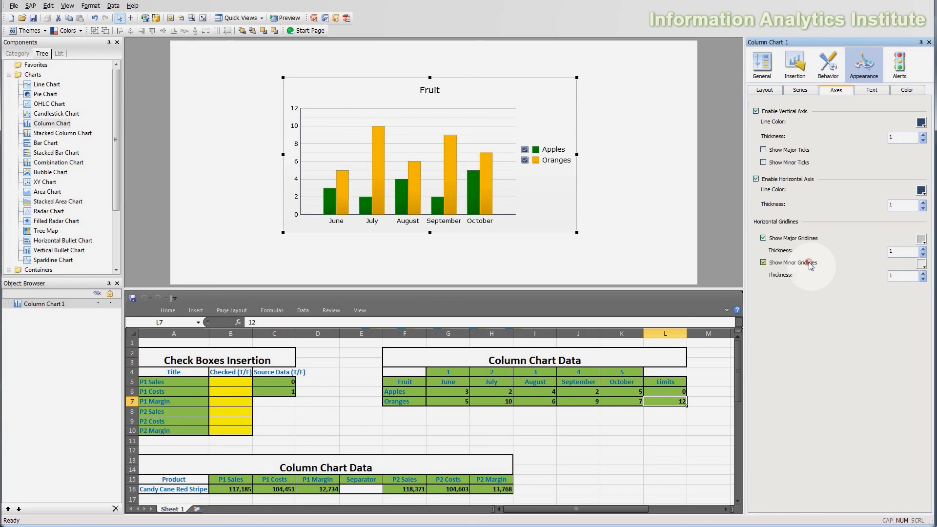
Try a thickness of 3 for the major gridlines and 2 for the minor gridlines, and reset both to 1.
left_click(924, 249)
left_click(923, 249)
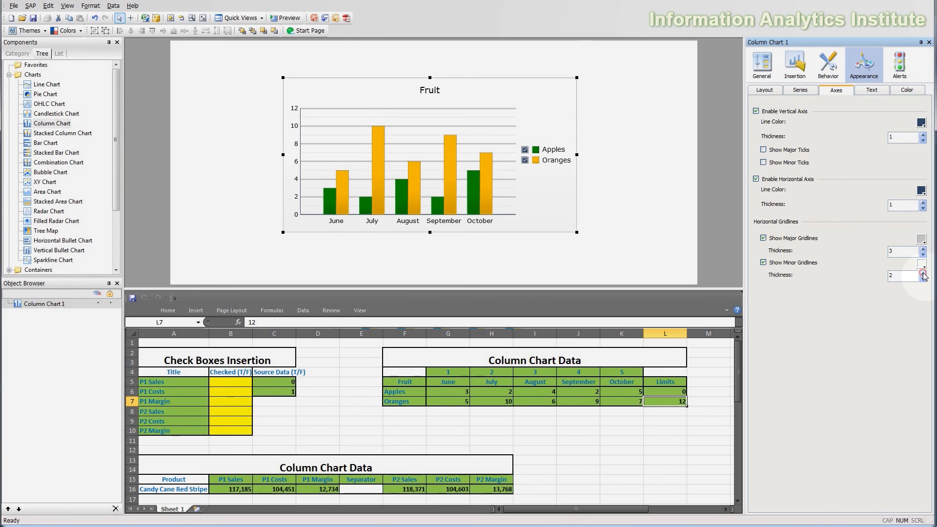
left_click(923, 278)
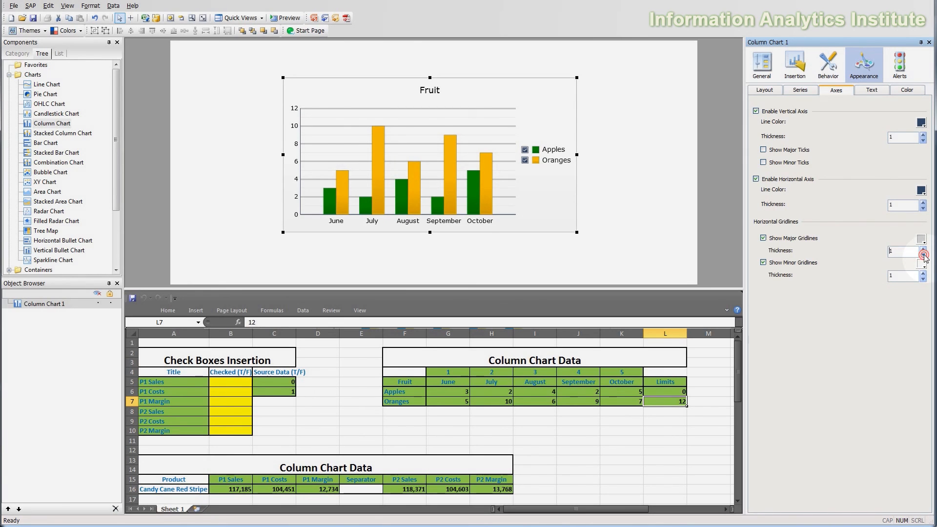
Try hiding the chart title and subtitle text, and show both again.
left_click(870, 90)
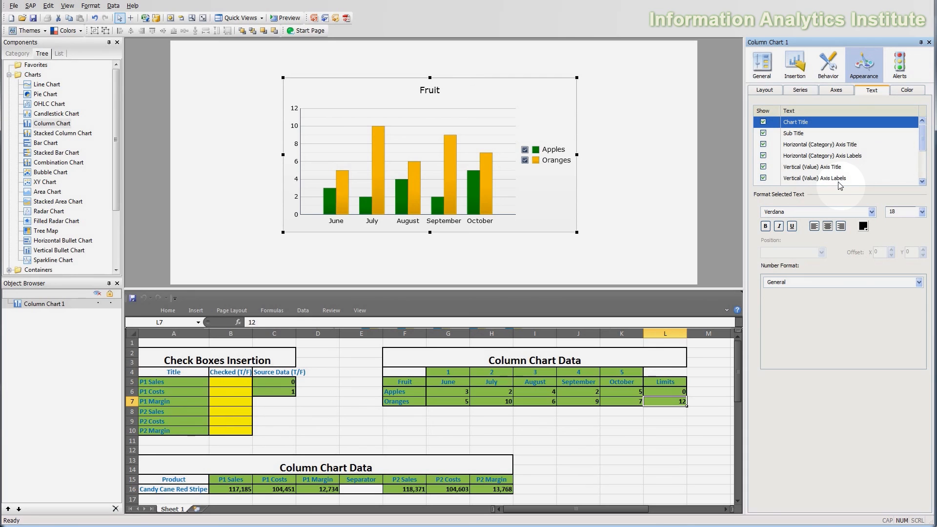
left_click(763, 134)
left_click(764, 123)
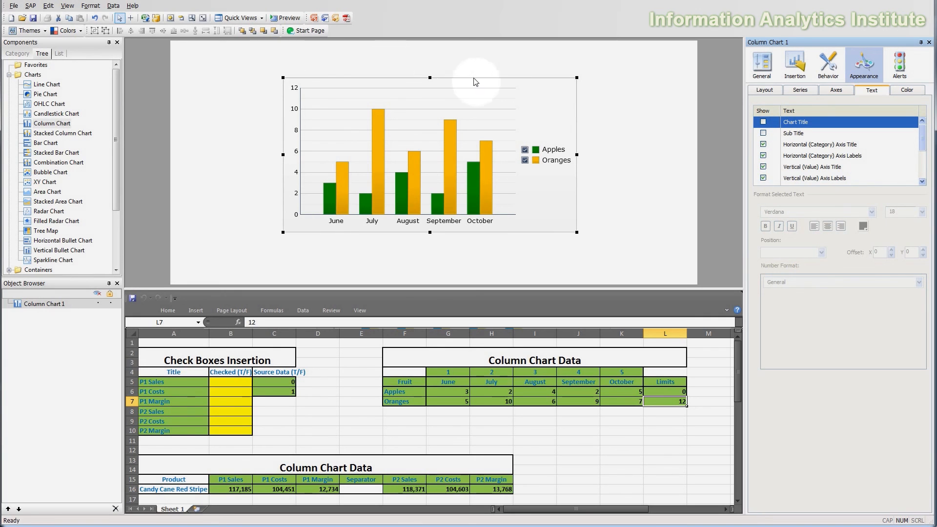
left_click(764, 122)
left_click(764, 134)
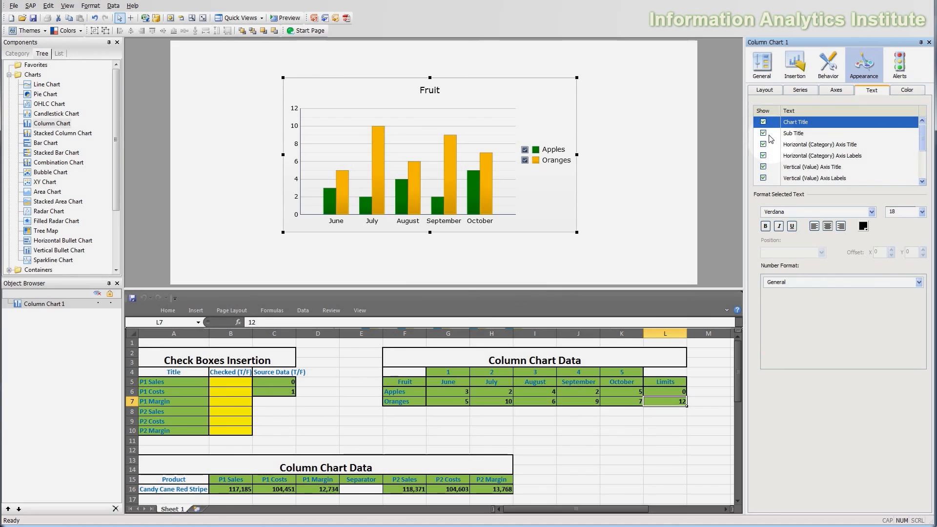
left_click(764, 134)
left_click(764, 122)
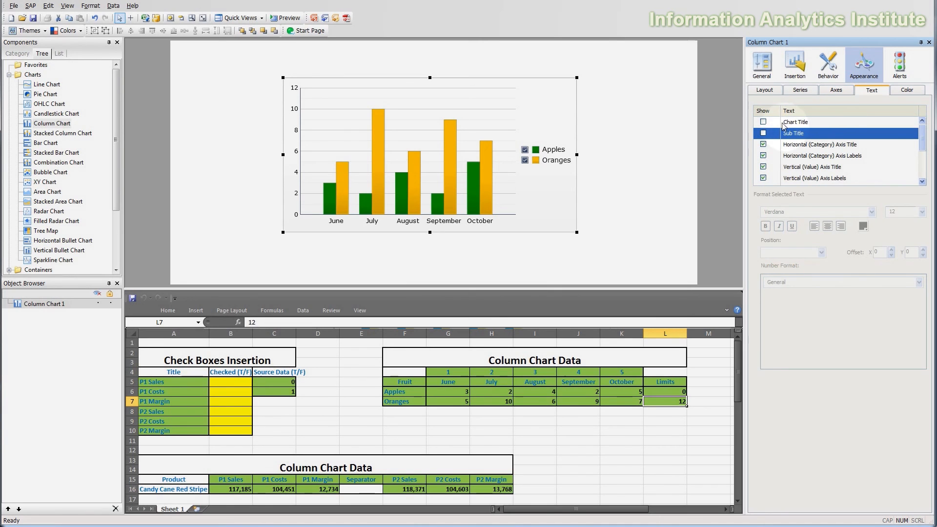
left_click(764, 122)
left_click(764, 133)
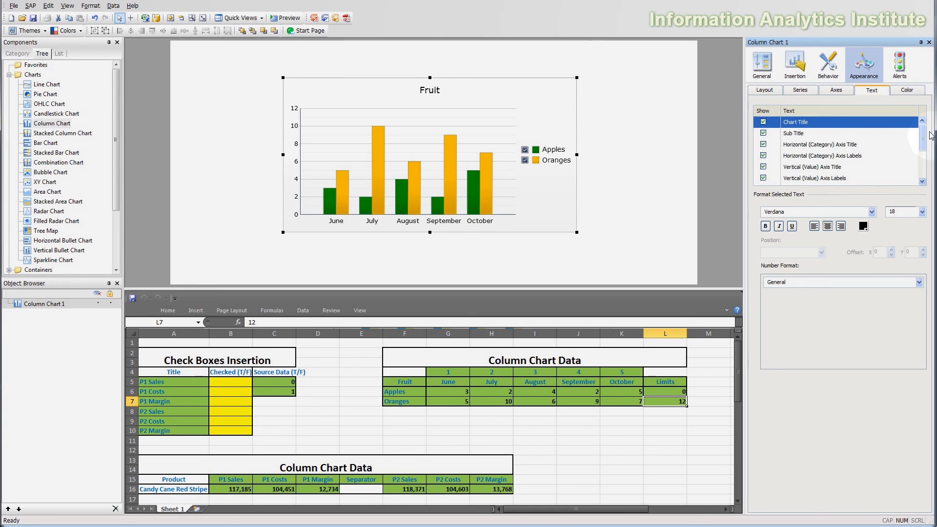
Set the chart title's font to Vani and its size to 20, and check the available number formats.
mouse_move(921, 131)
left_mouse_down()
mouse_move(921, 167)
mouse_move(921, 128)
left_mouse_up()
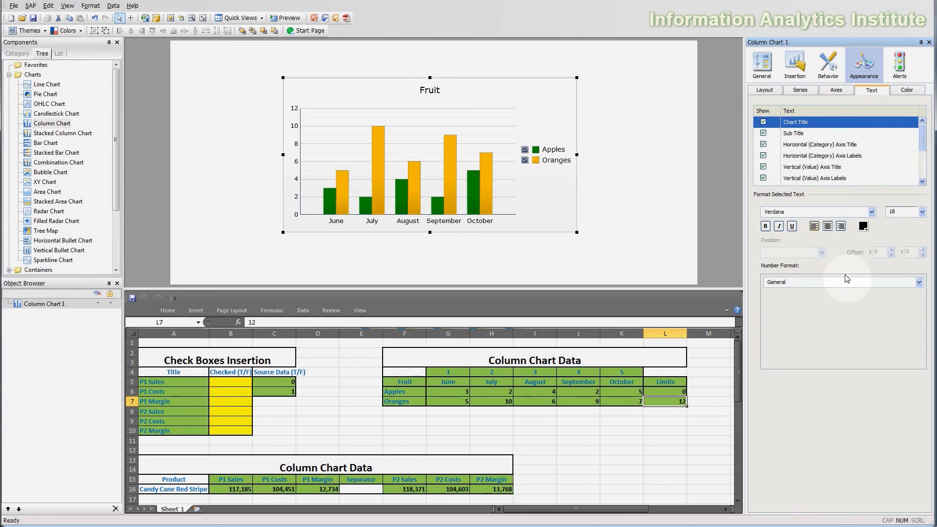
left_click(831, 213)
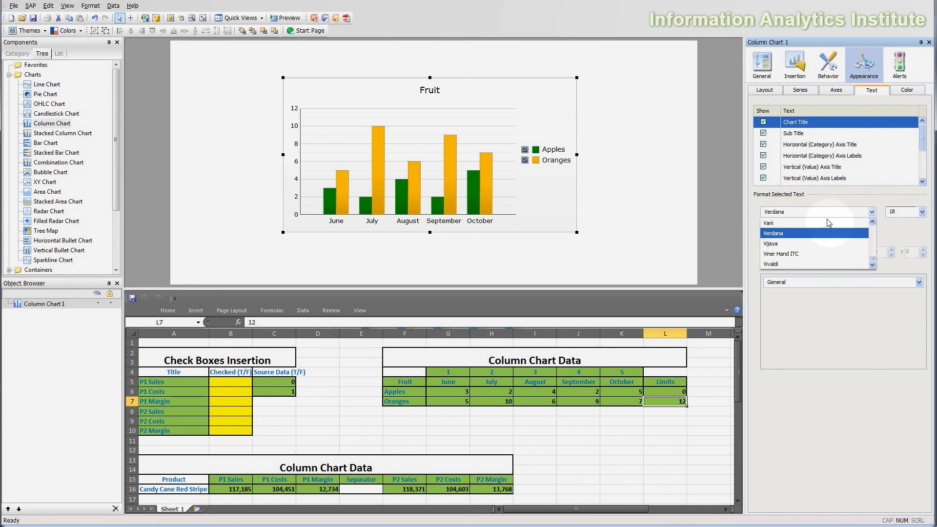
left_click(825, 226)
left_click(920, 212)
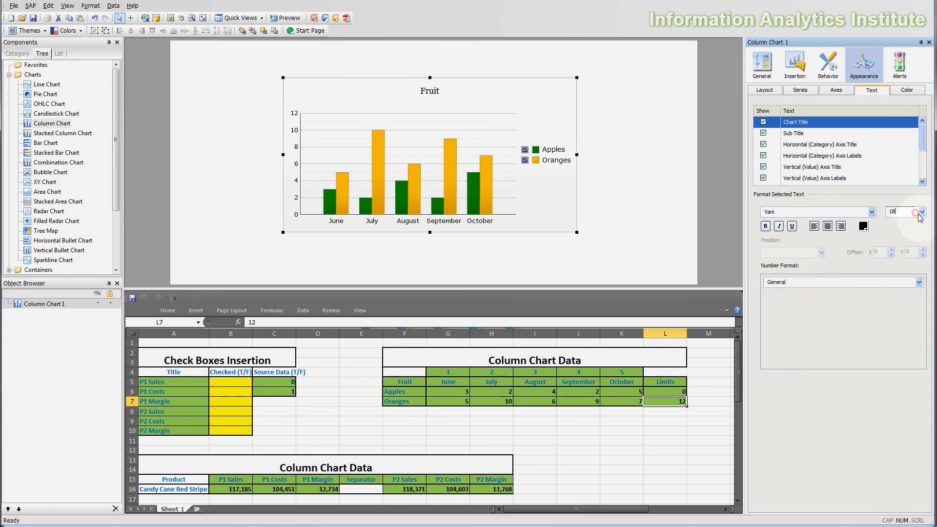
left_click(892, 243)
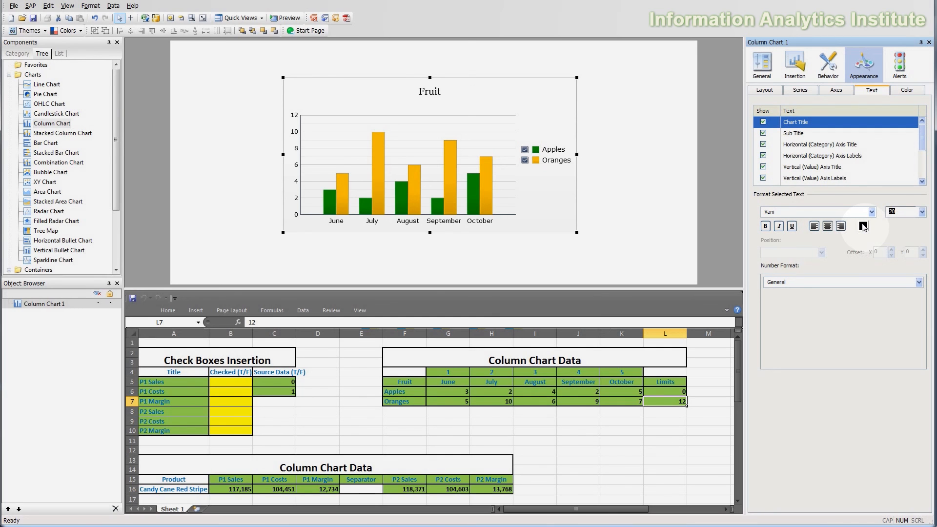
left_click(920, 281)
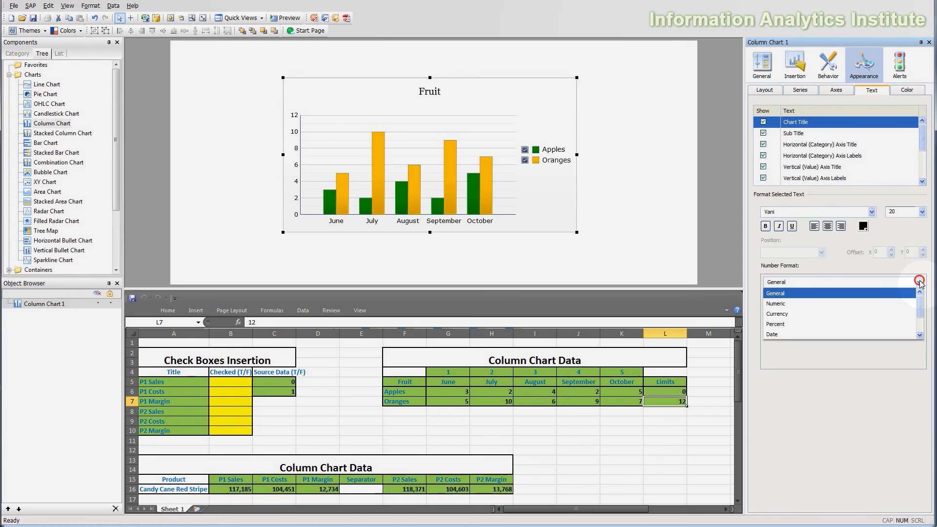
left_click(920, 282)
Examine the text formatting options of the axis titles, category axis labels, legend and mouse-over values.
left_click(862, 145)
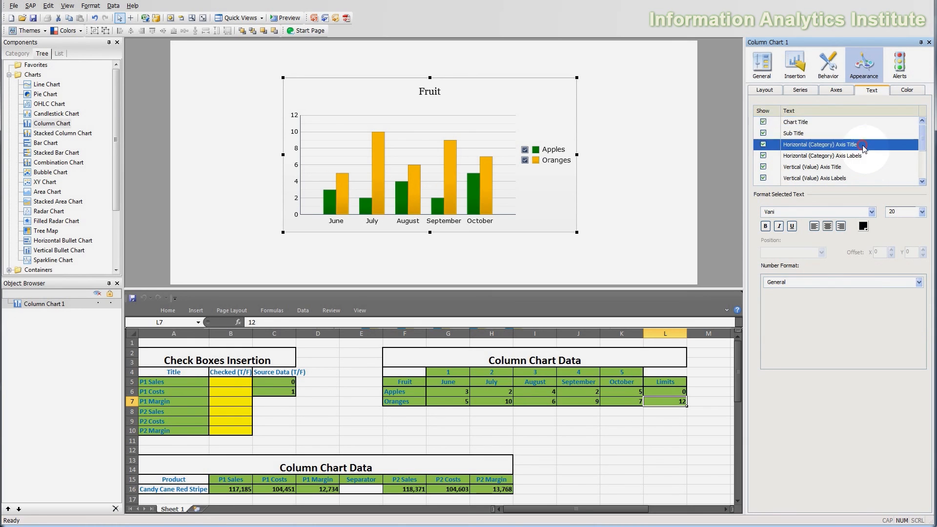
left_click(859, 155)
left_click(856, 167)
scroll(855, 167, "down", 1)
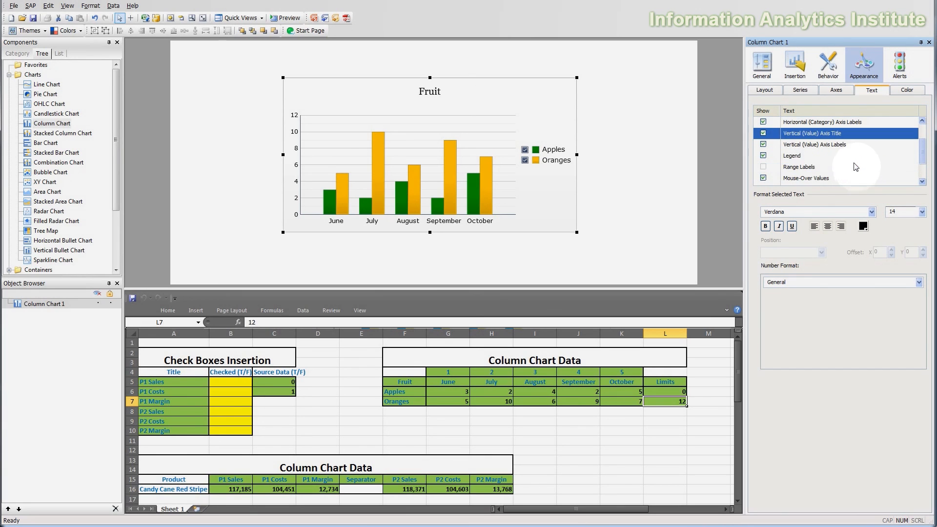
left_click(844, 156)
scroll(847, 155, "down", 1)
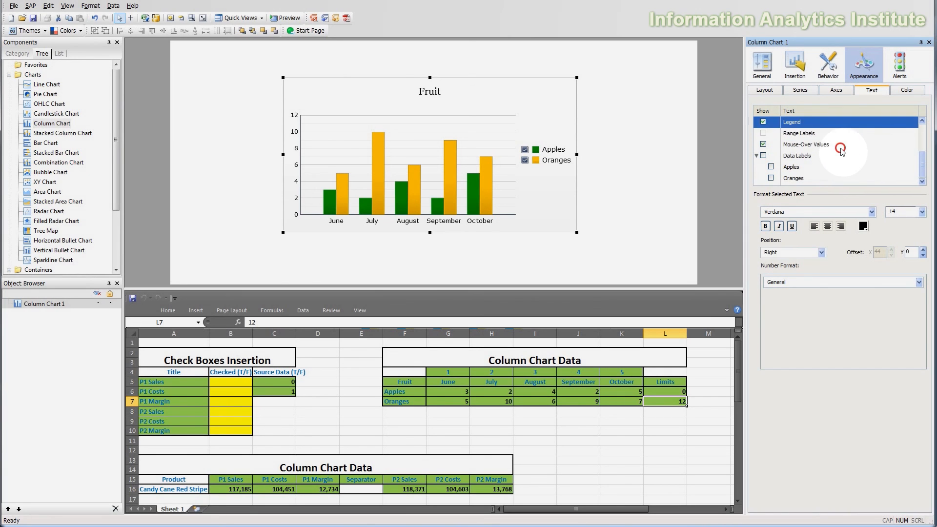
left_click(841, 146)
Set the legend's position to Top in its text formatting options.
left_click(832, 123)
scroll(833, 126, "up", 1)
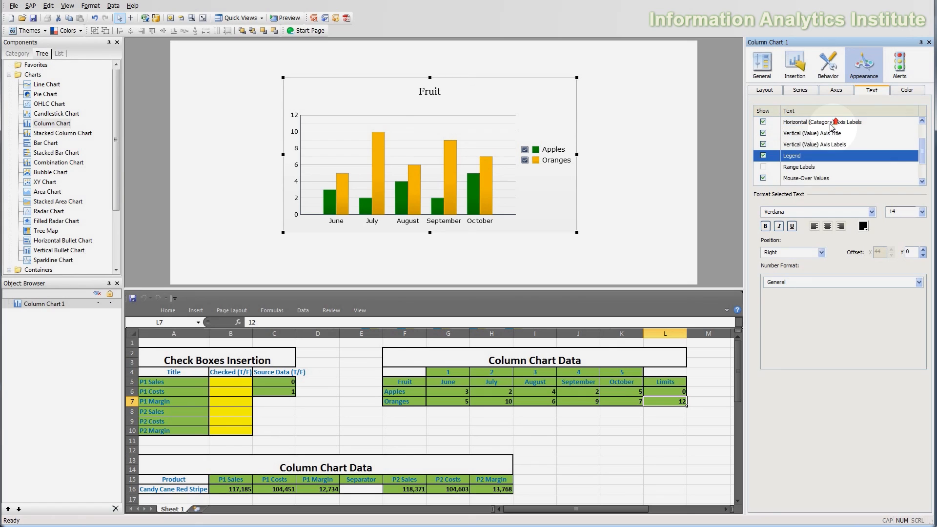
scroll(832, 126, "up", 1)
scroll(831, 128, "down", 1)
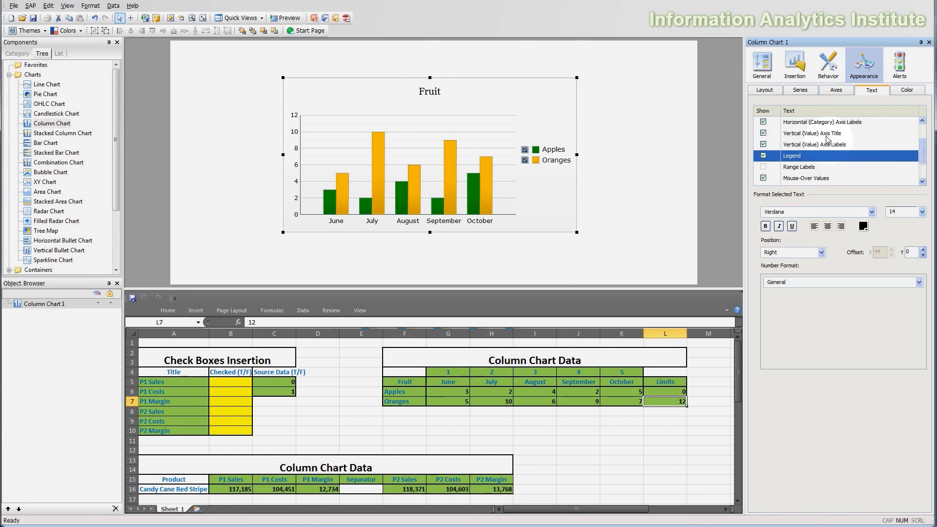
left_click(822, 253)
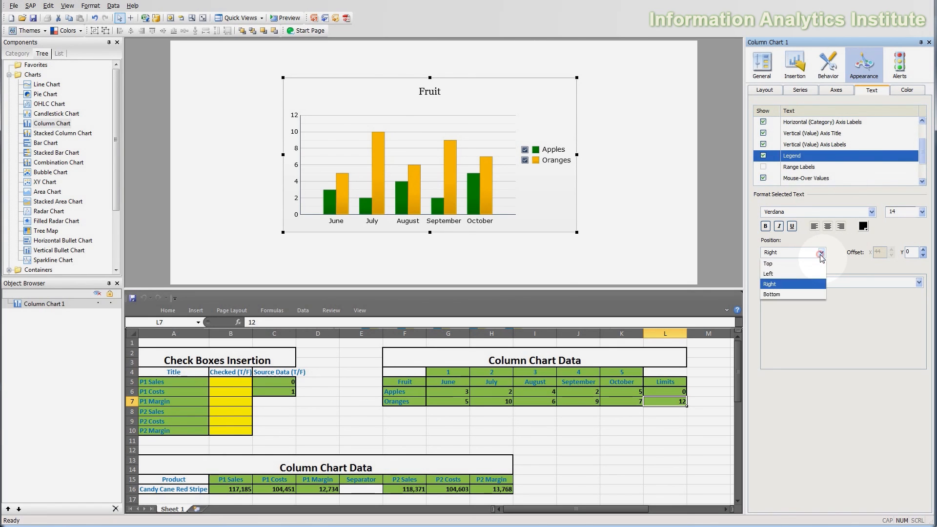
left_click(768, 264)
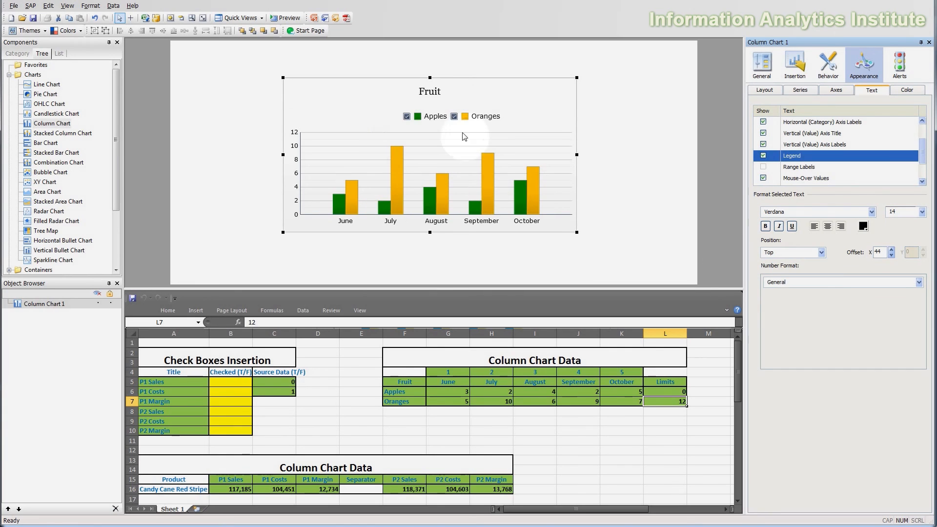
Compare the legend's placement options with those in the layout settings, and set its horizontal offset to 18.
left_click(771, 253)
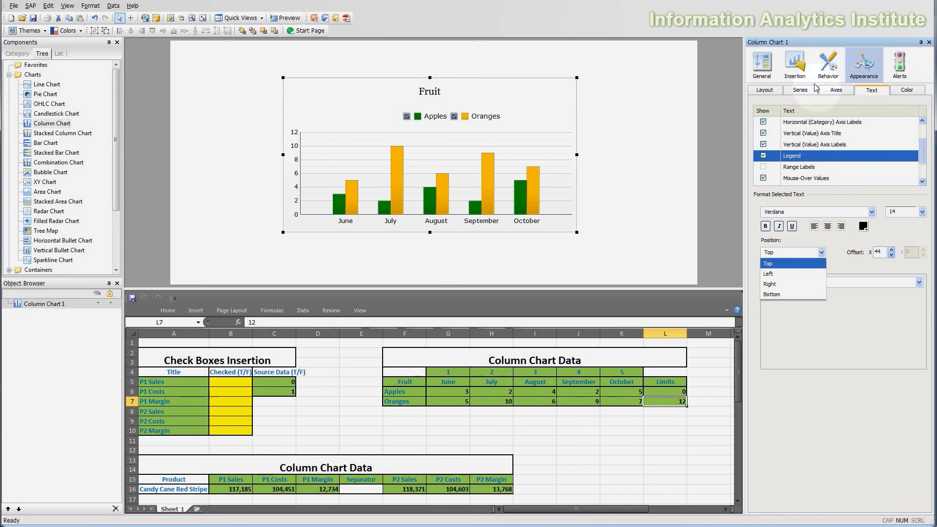
left_click(780, 90)
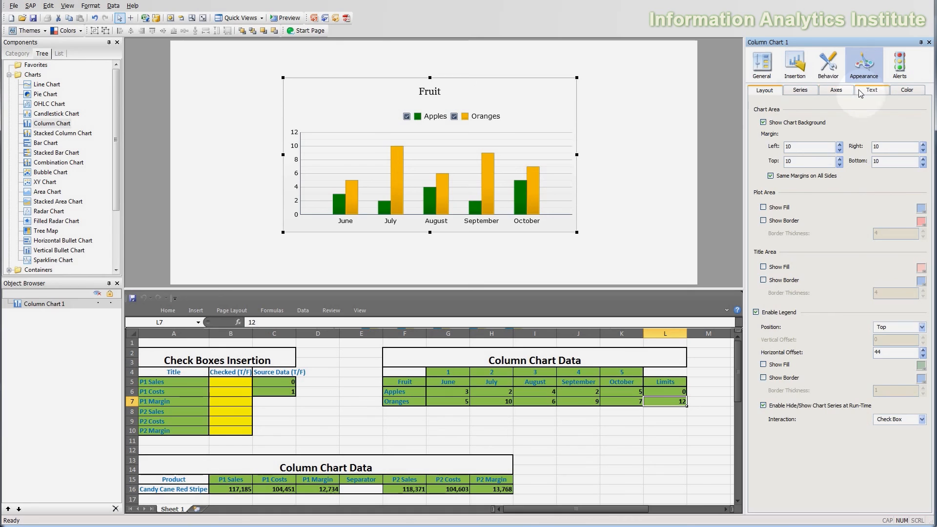
left_click(871, 90)
left_click(822, 252)
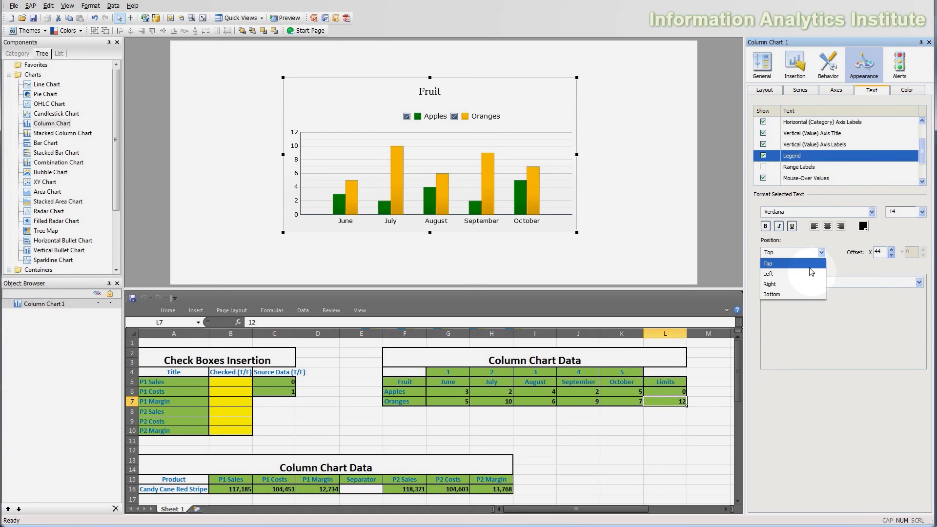
left_click(814, 163)
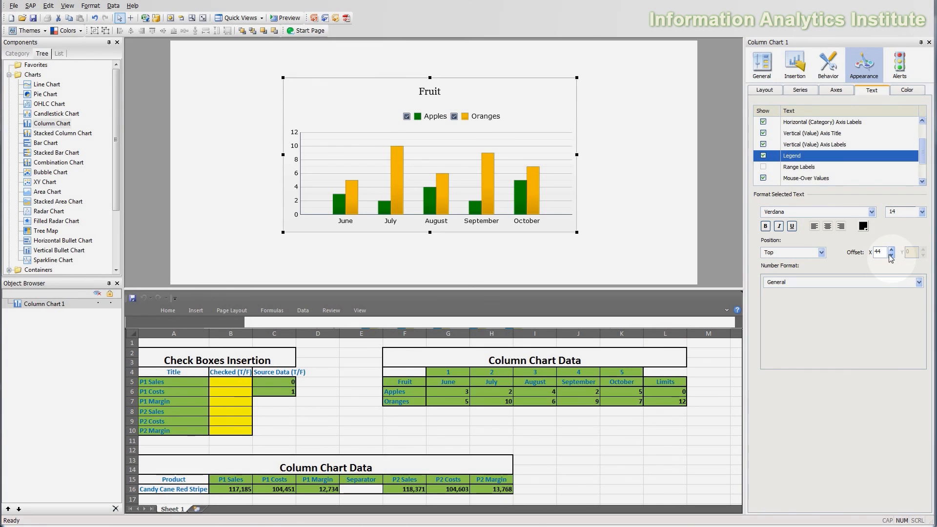
left_click(891, 255)
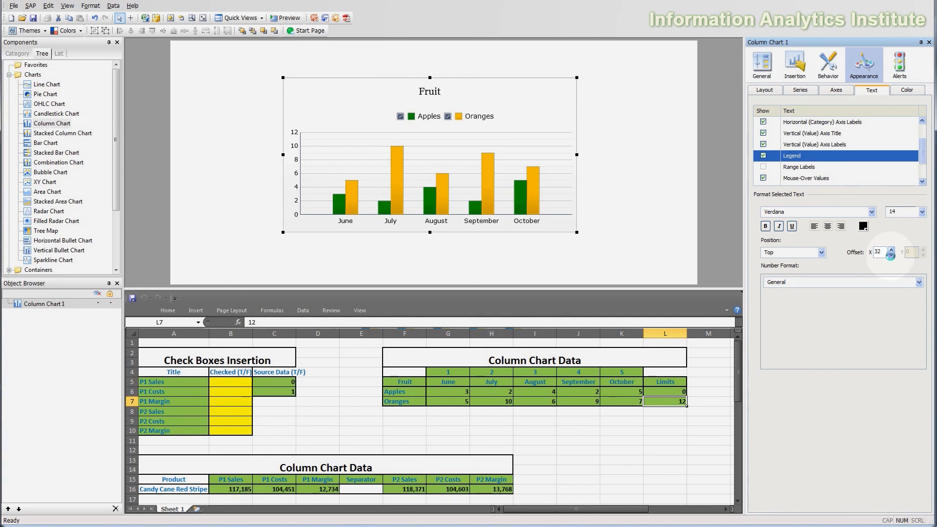
left_click(891, 256)
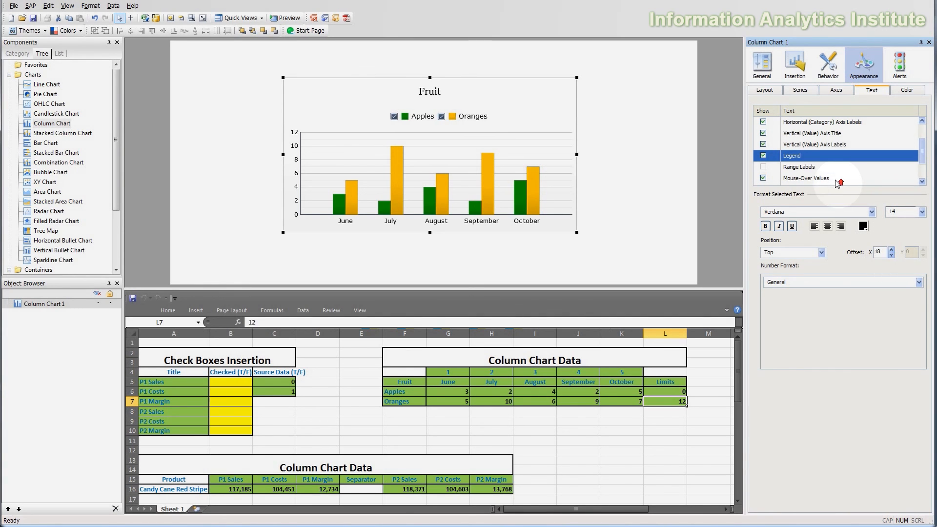
Check the number format choices for the mouse-over values.
scroll(837, 183, "up", 1)
scroll(837, 182, "down", 2)
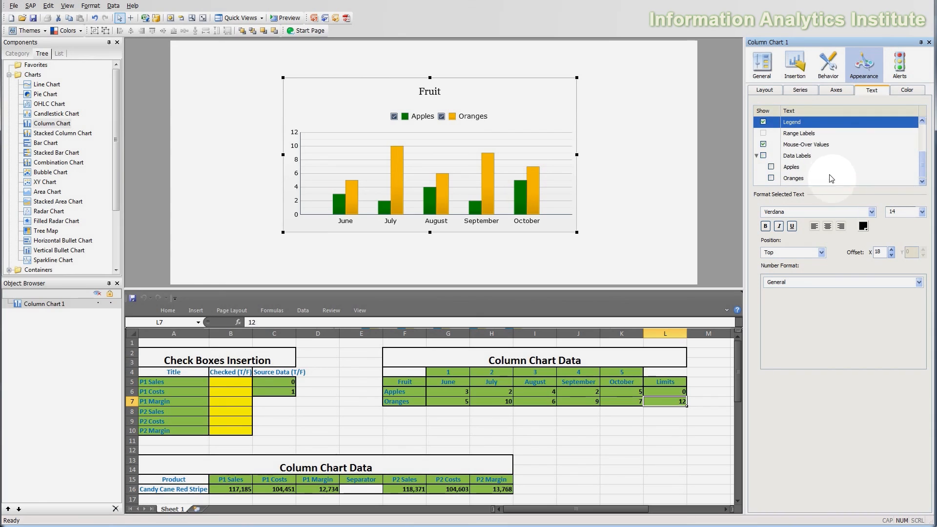
left_click(822, 146)
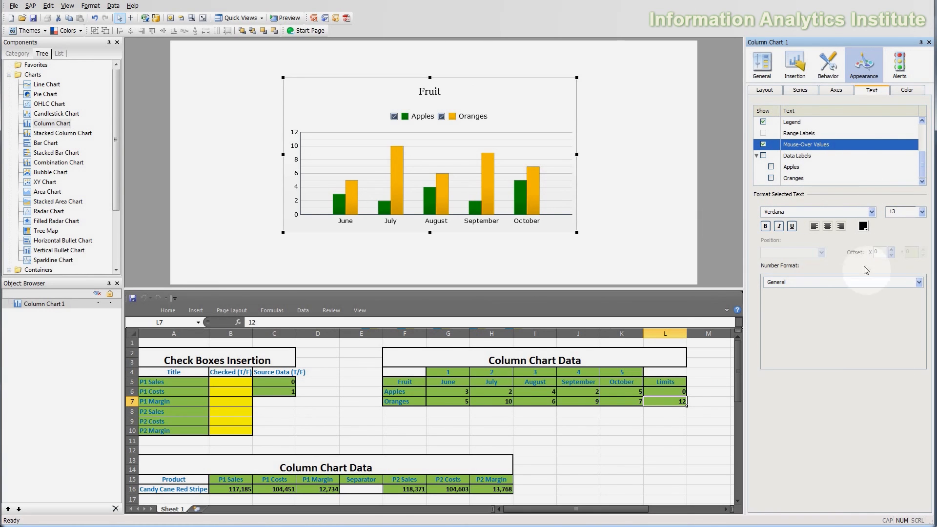
left_click(826, 282)
left_click(825, 281)
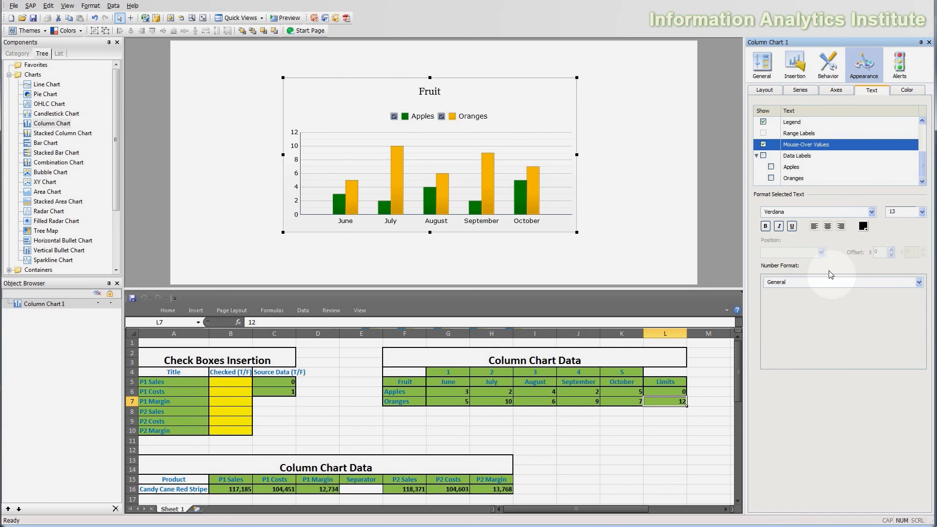
Hide the chart title, subtitle, horizontal and vertical axis titles, and the legend.
left_click_drag(922, 164, 927, 125)
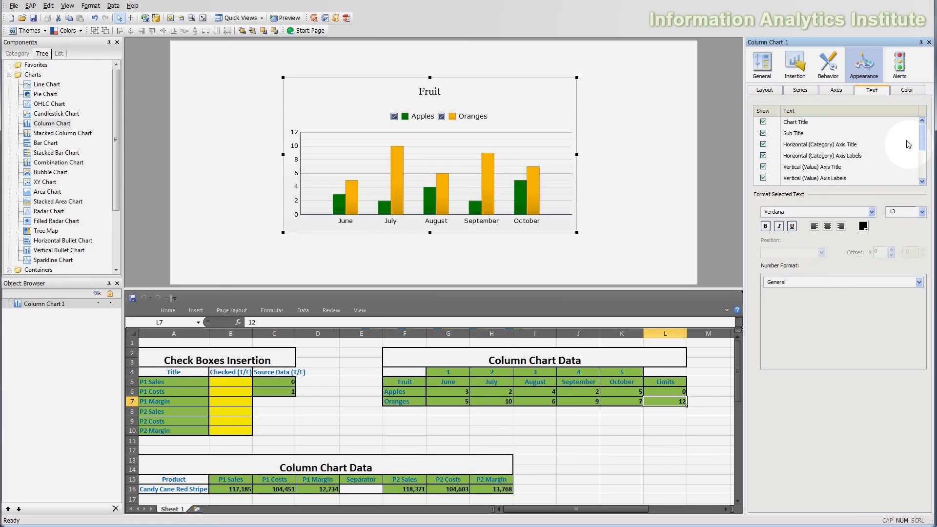
left_click(763, 122)
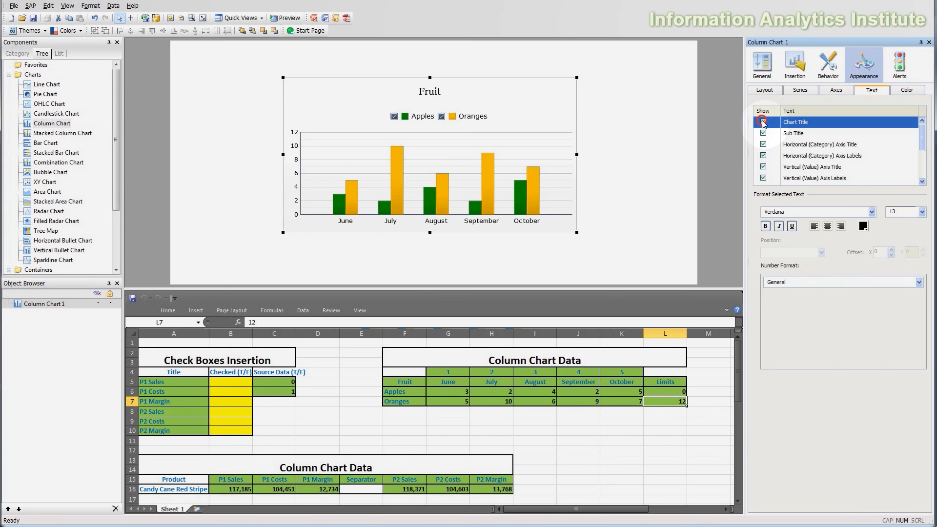
left_click(764, 133)
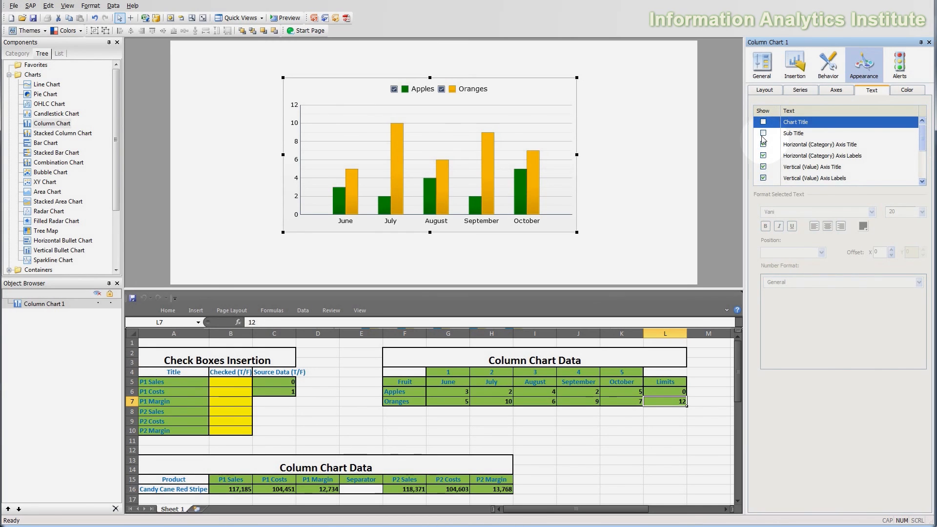
left_click(763, 144)
left_click(764, 167)
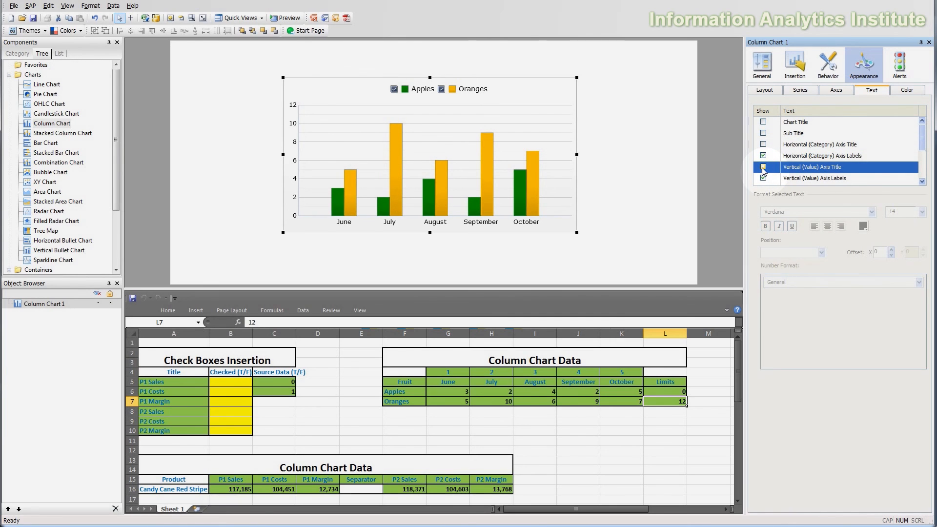
scroll(764, 169, "down", 1)
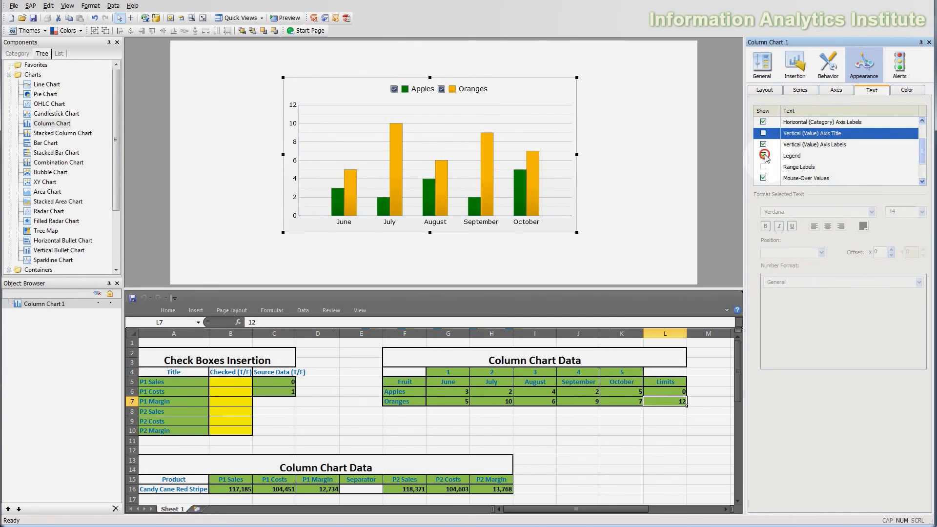
left_click(764, 155)
Review the text formatting options of the mouse-over values and the horizontal and vertical axis labels.
scroll(765, 155, "down", 1)
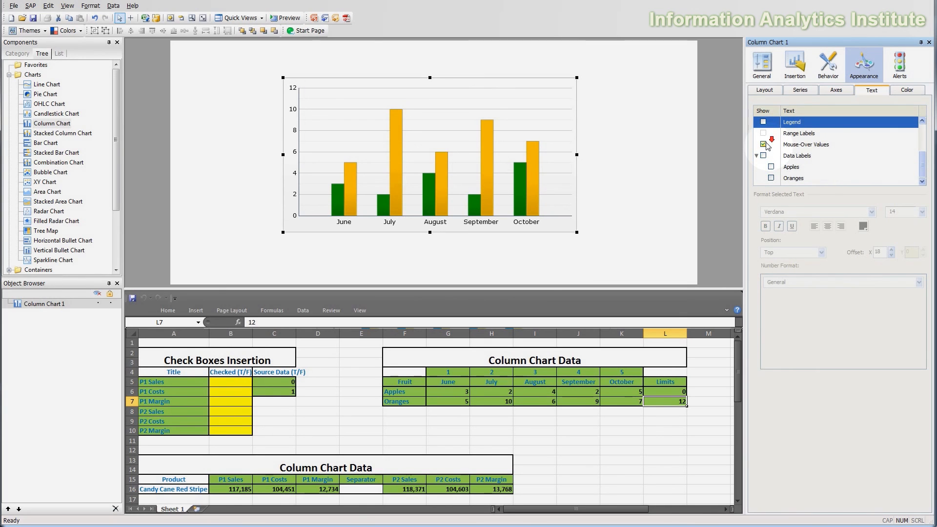
left_click(820, 144)
scroll(825, 156, "up", 1)
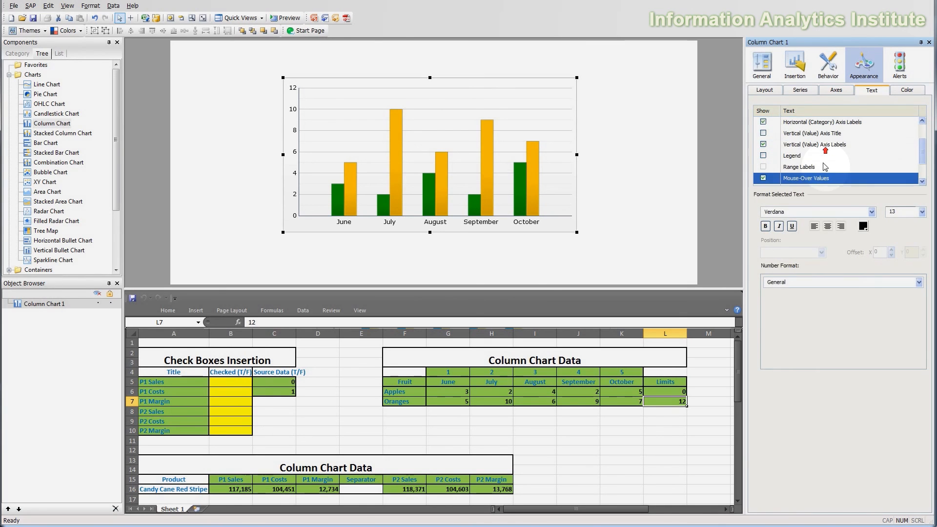
scroll(825, 168, "up", 1)
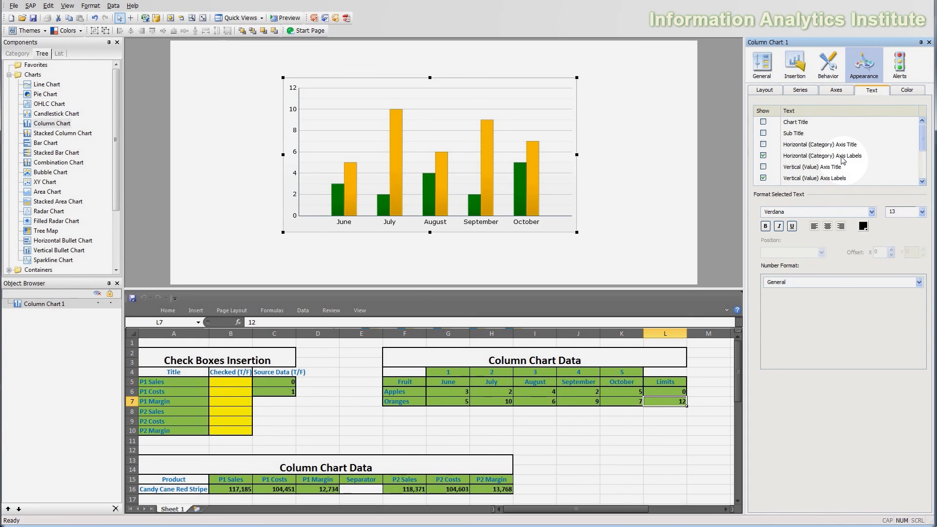
left_click(841, 157)
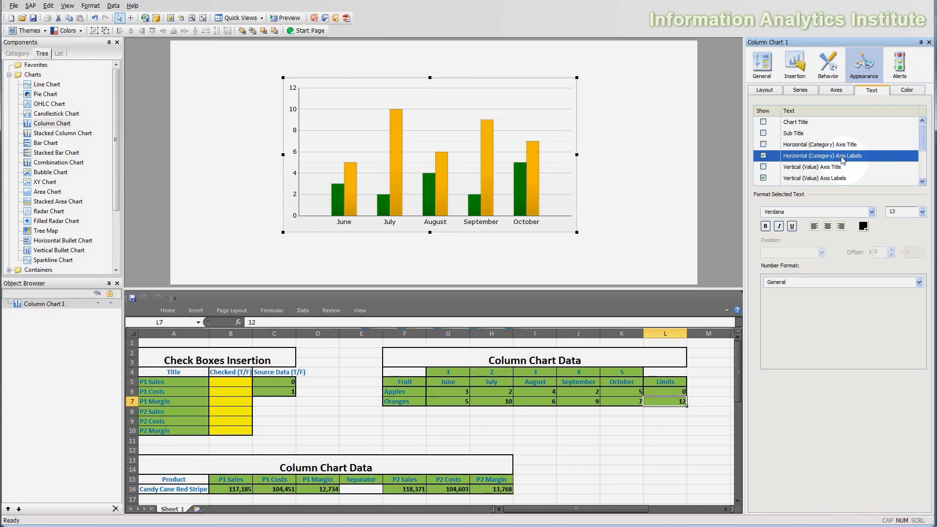
left_click(831, 178)
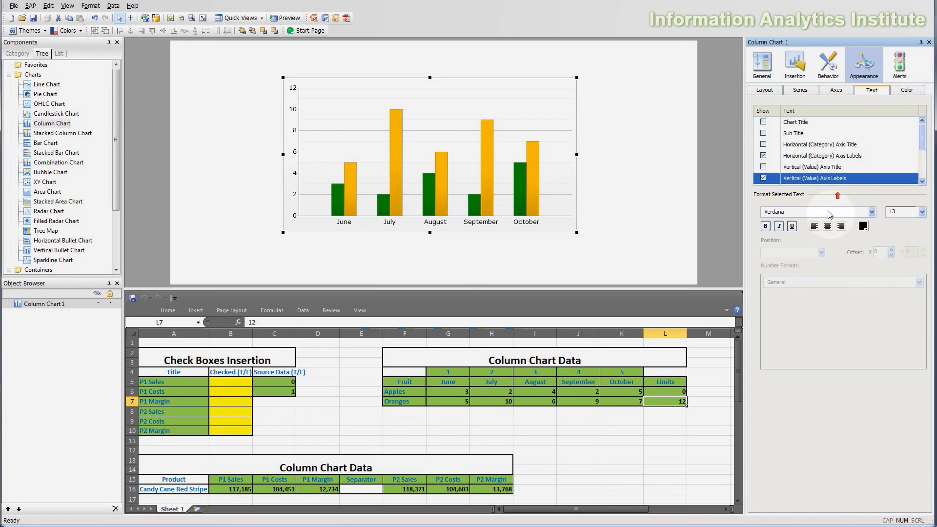
Compare the chart's color settings with the fill colors in its series settings.
left_click(907, 91)
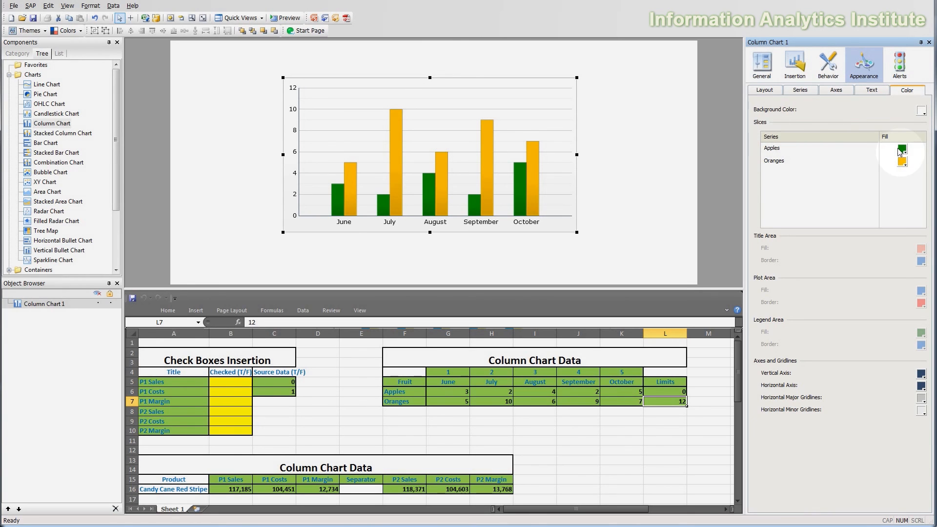
left_click(808, 92)
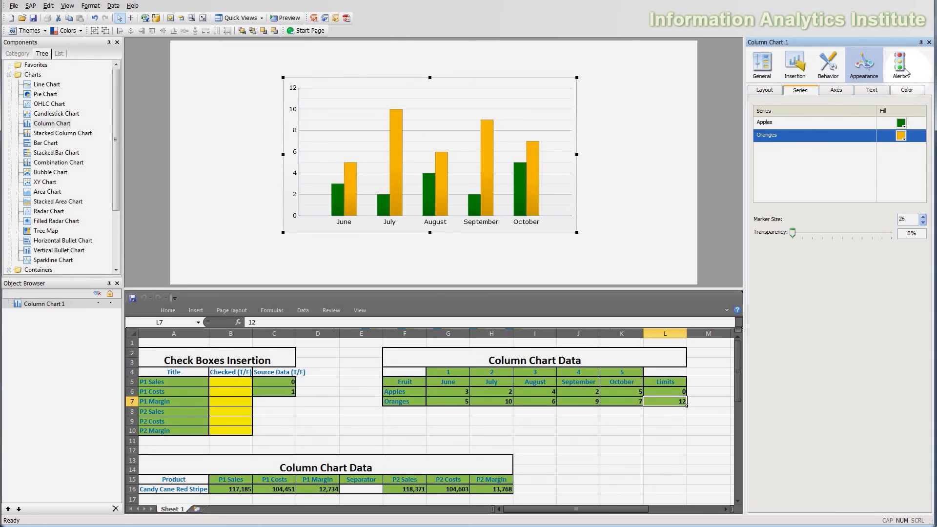
left_click(903, 90)
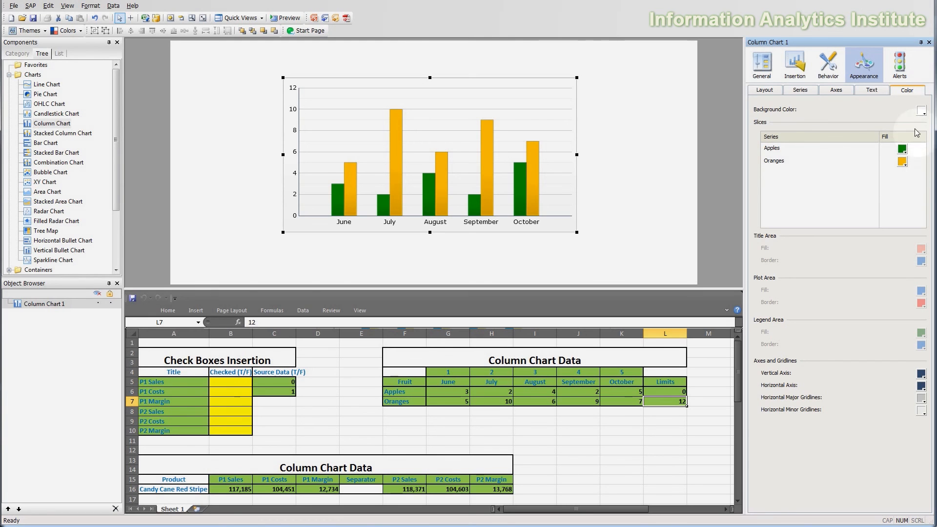
Try a coral red background color on the chart and restore it to white.
left_click(921, 111)
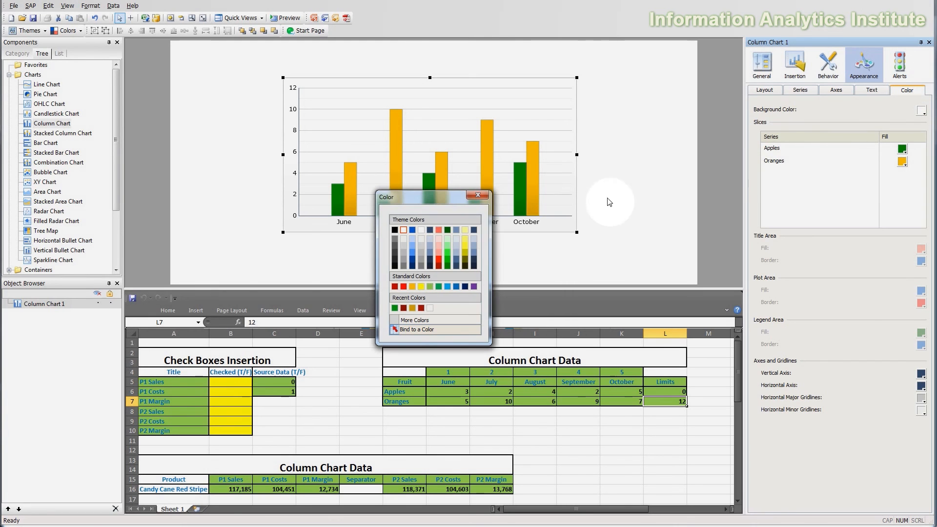
left_click(439, 232)
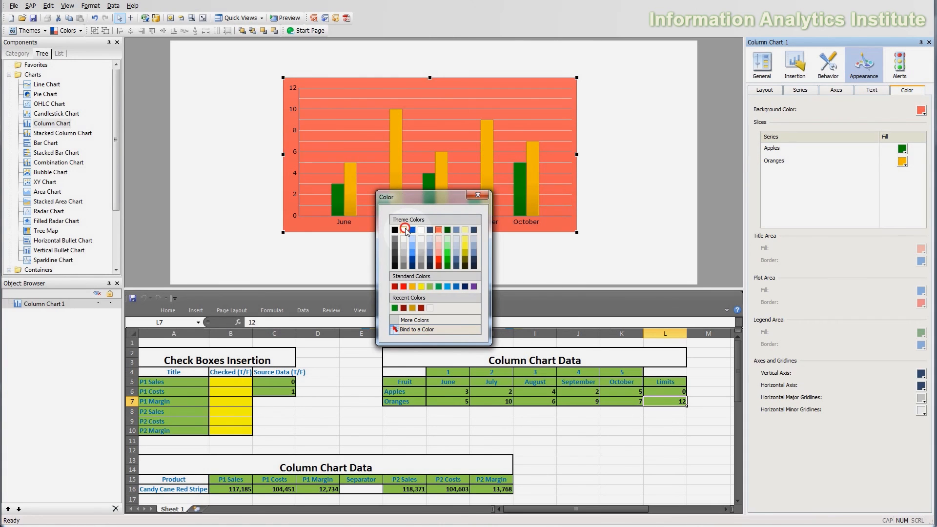
left_click(404, 230)
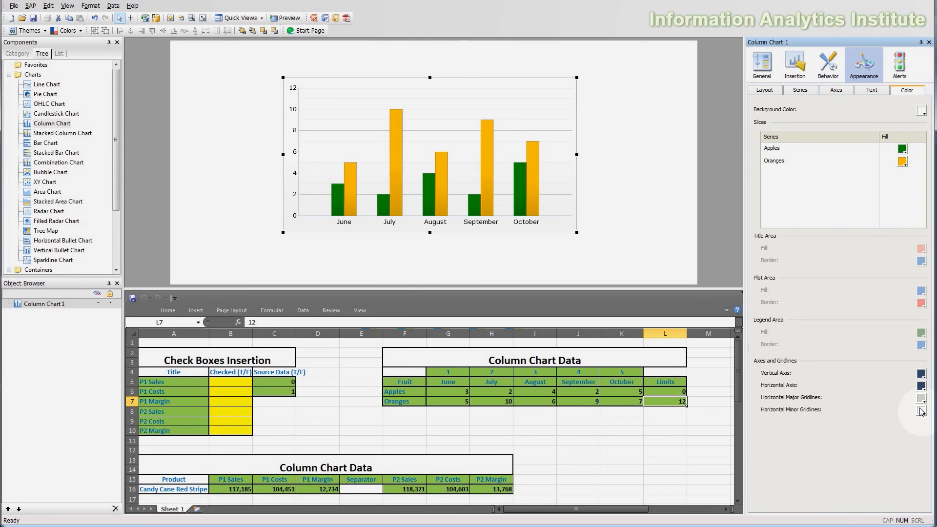
Check the chart's alert settings and delete the fruit column chart from the canvas.
left_click(898, 68)
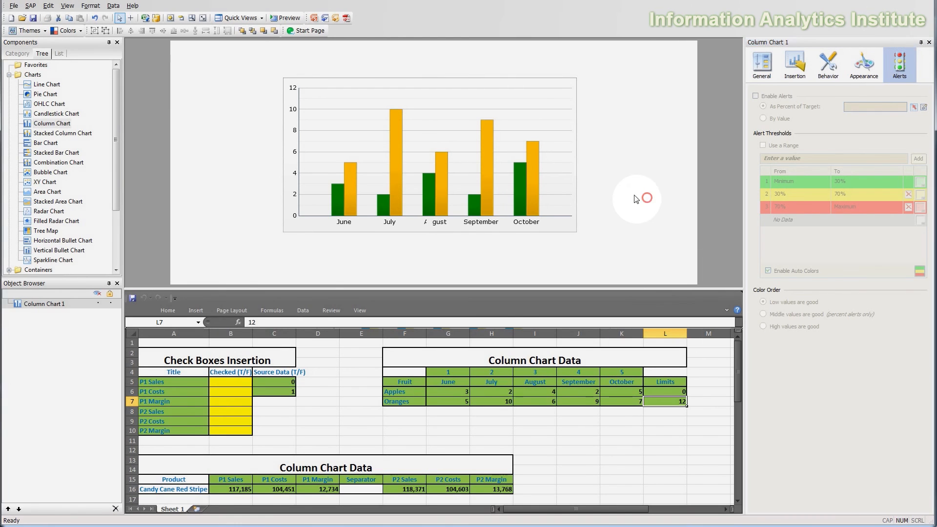
left_click(464, 164)
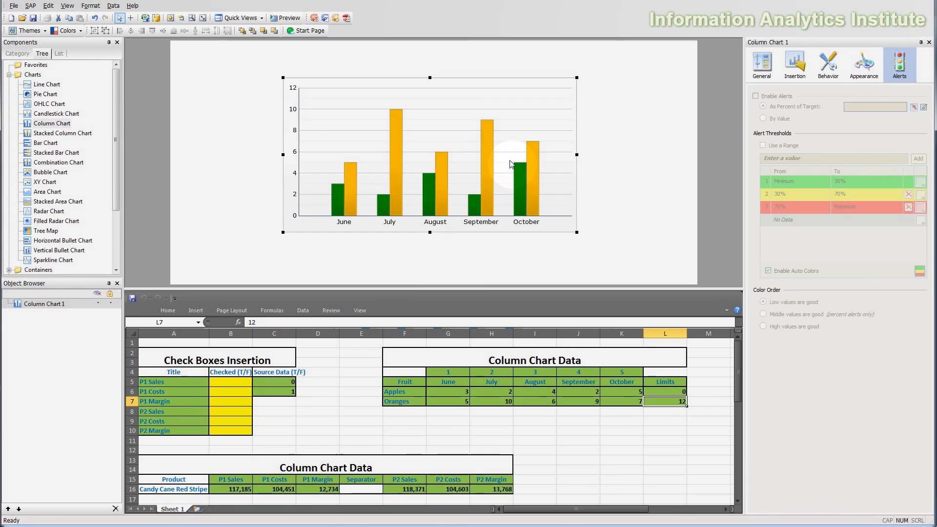
key("Delete")
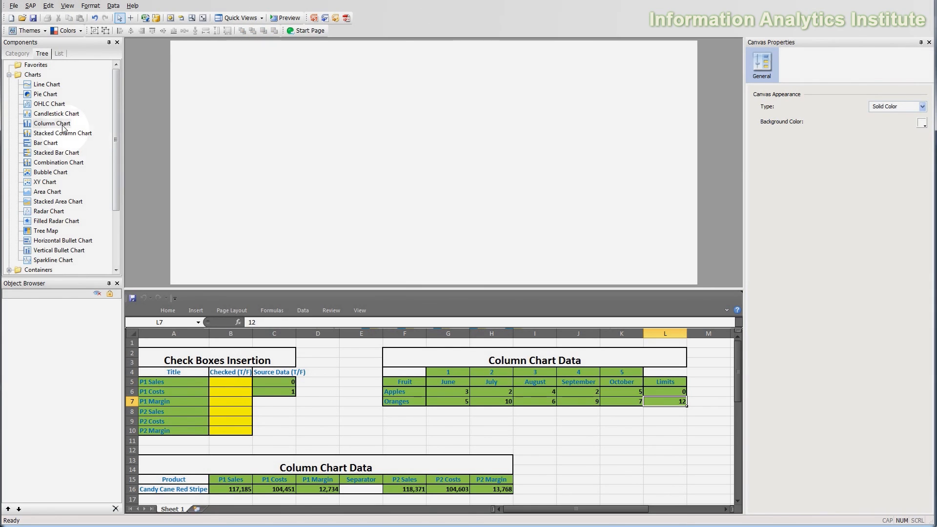
Place a new column chart on the empty canvas and define its data by series, adding seven series.
left_click_drag(53, 123, 299, 88)
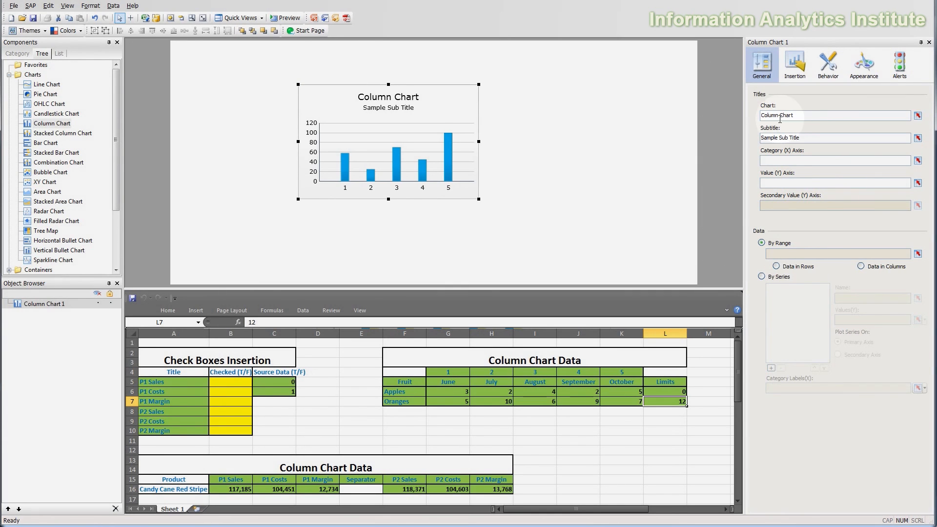
left_click(770, 278)
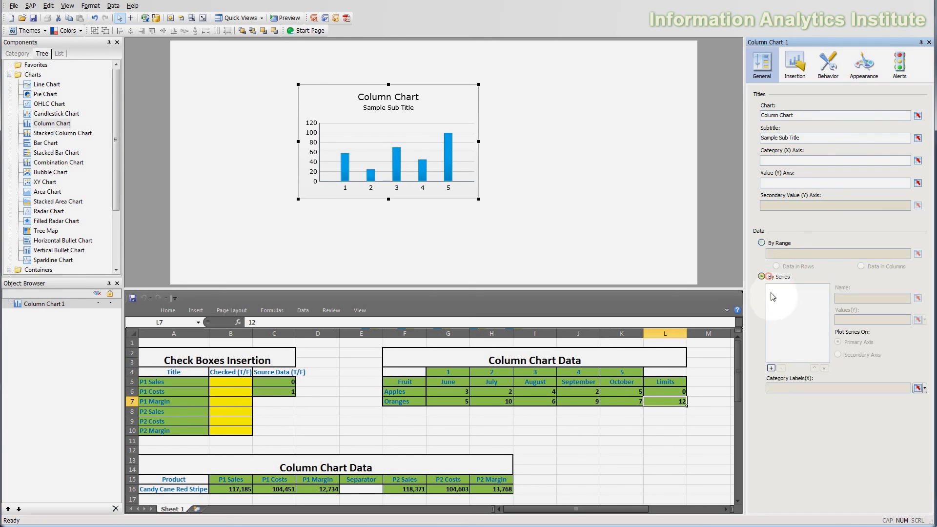
left_click(772, 368)
left_click(771, 368)
left_click(771, 368)
left_click(771, 367)
left_click(771, 368)
left_click(771, 368)
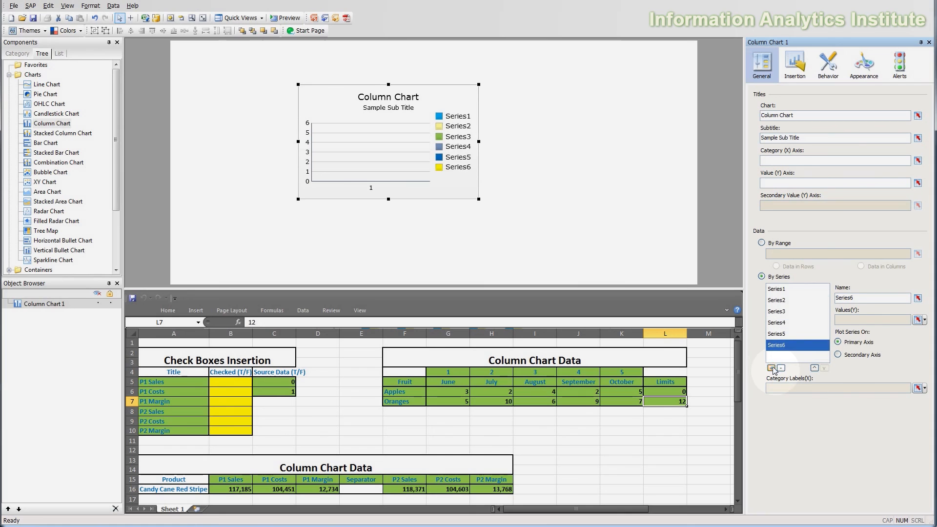
left_click(771, 368)
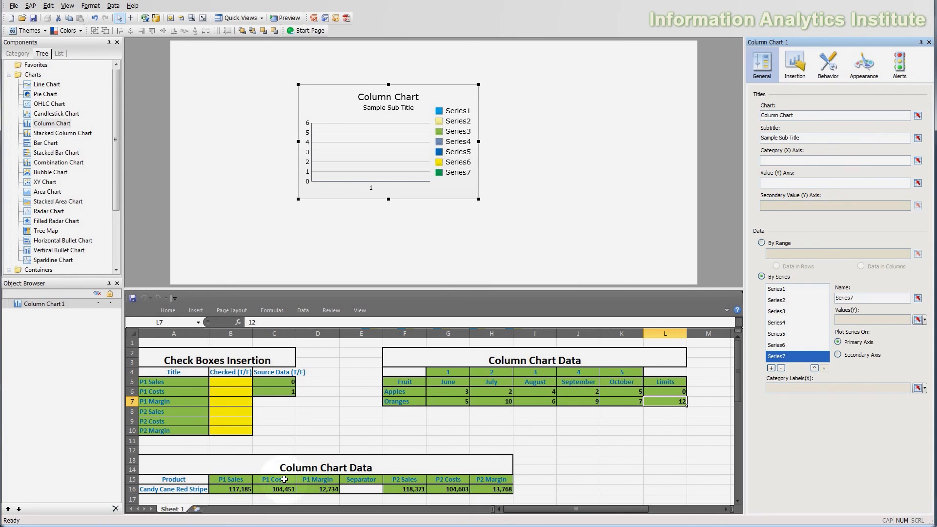
Bind the first series' name to the P1 Sales heading in B15 and its values to cell B16.
left_click_drag(244, 480, 511, 488)
left_click(816, 289)
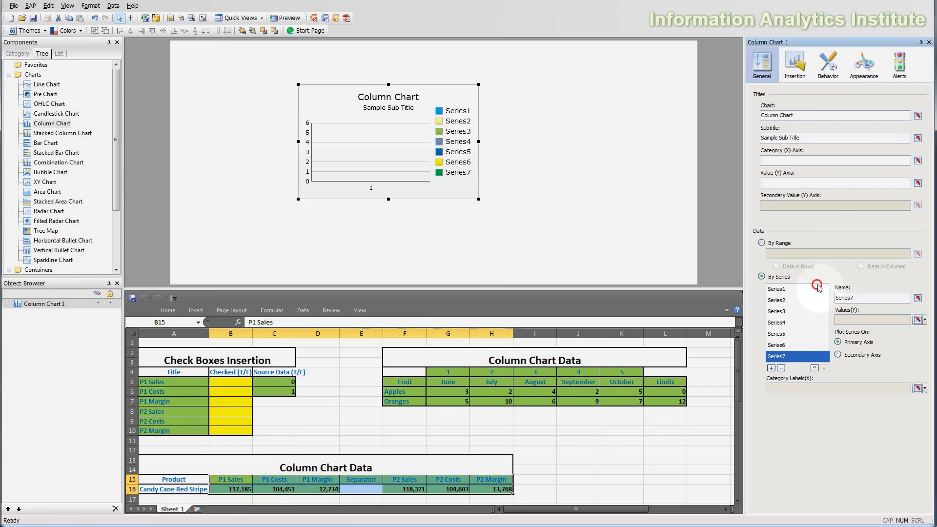
left_click(919, 297)
left_click(231, 479)
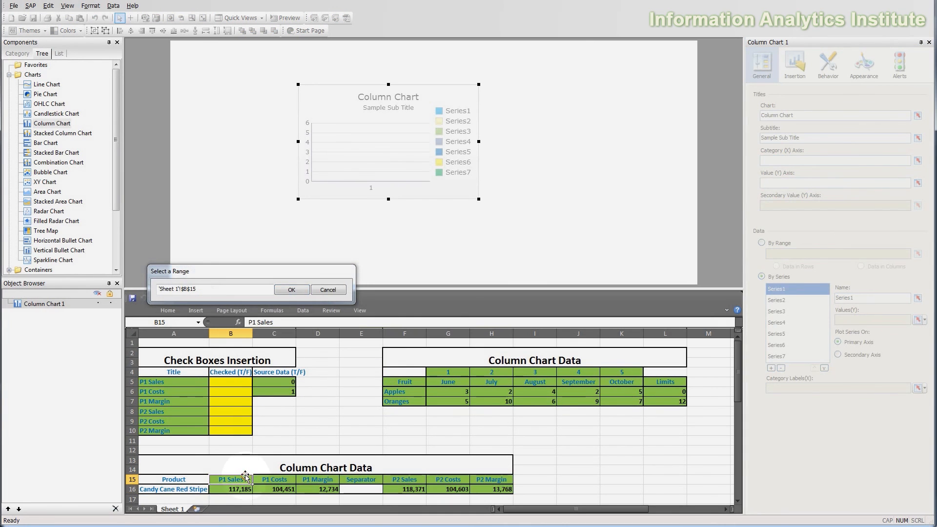
left_click(291, 290)
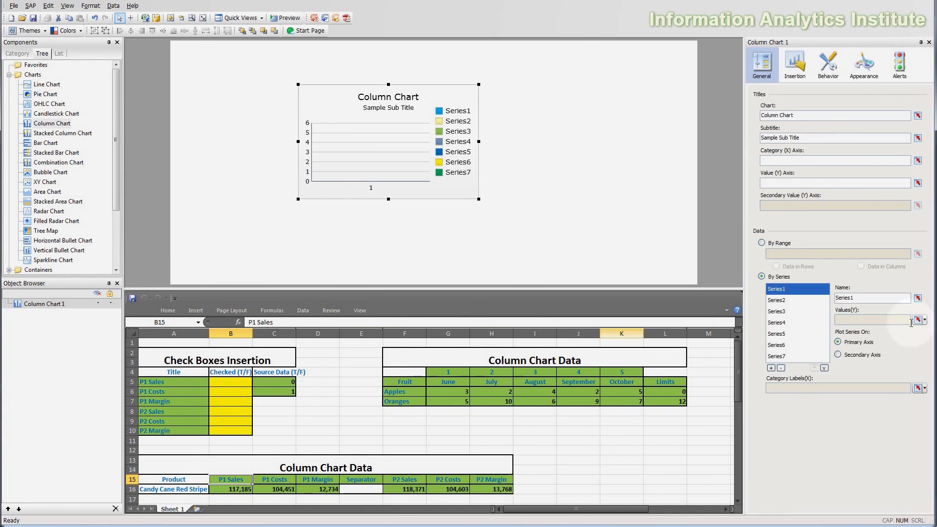
left_click(917, 297)
left_click(245, 477)
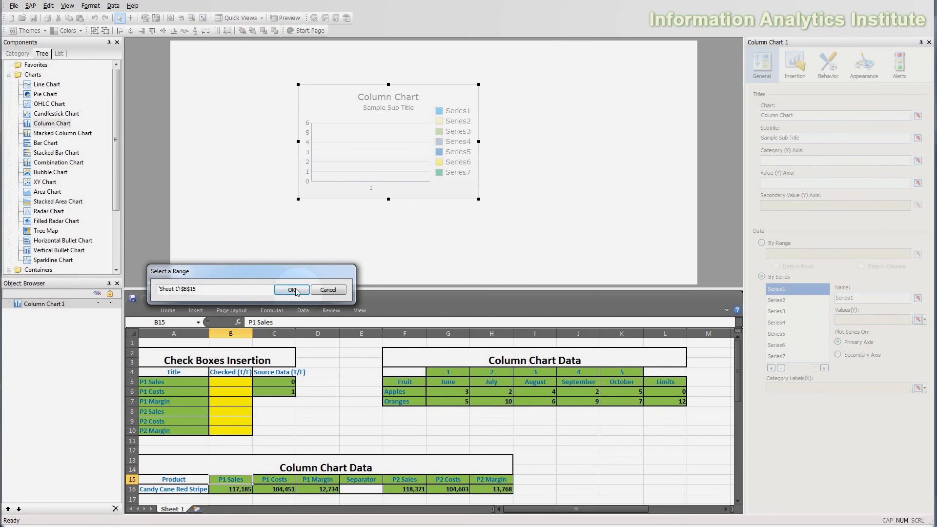
left_click(295, 289)
left_click(918, 320)
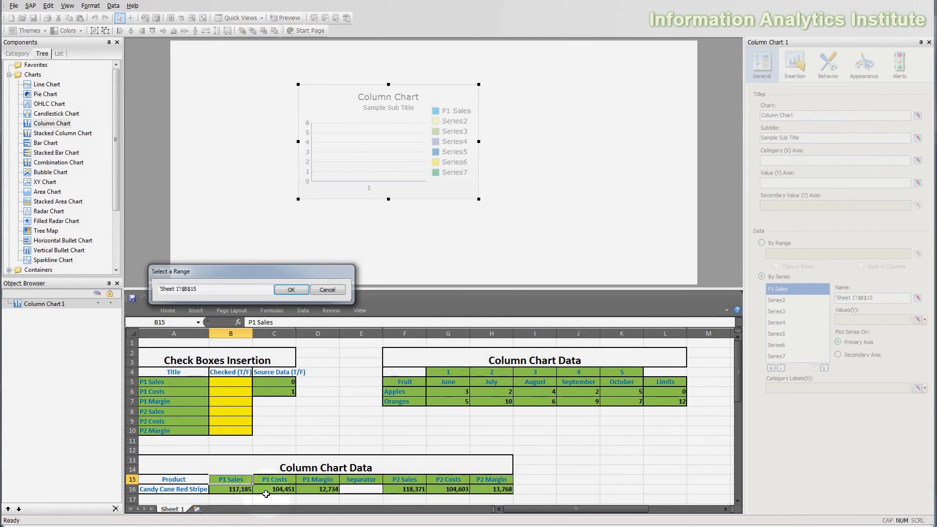
left_click(235, 486)
scroll(234, 483, "down", 2)
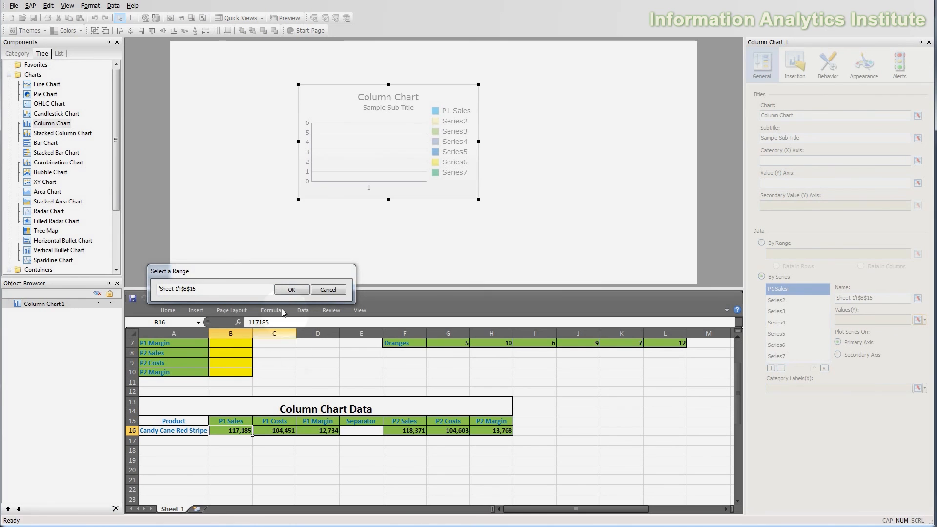
left_click(302, 287)
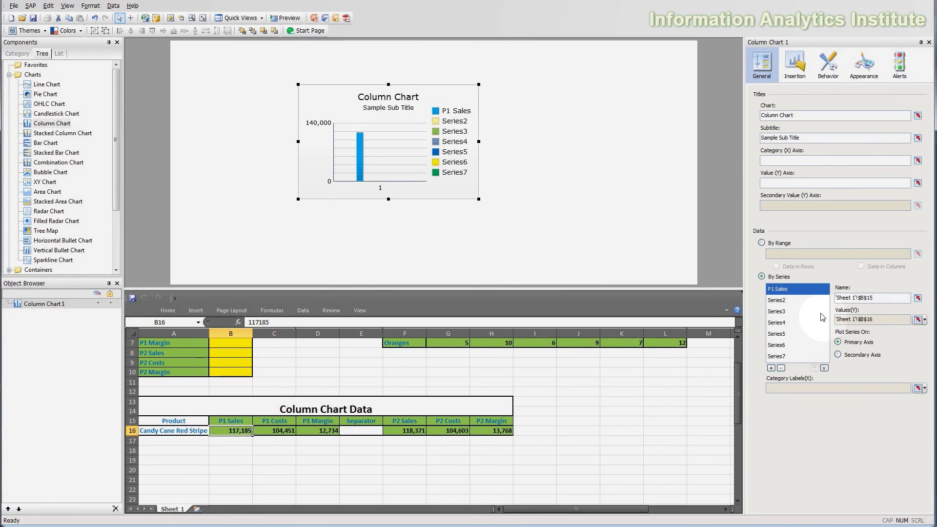
Bind the second series' name to the P1 Costs heading in C15 and its values to cell C16.
left_click(780, 301)
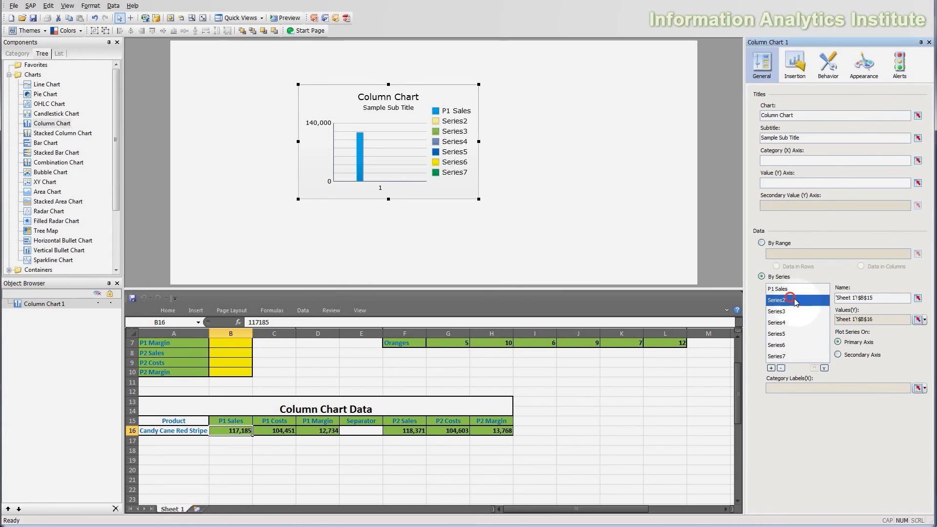
left_click(918, 297)
left_click(286, 421)
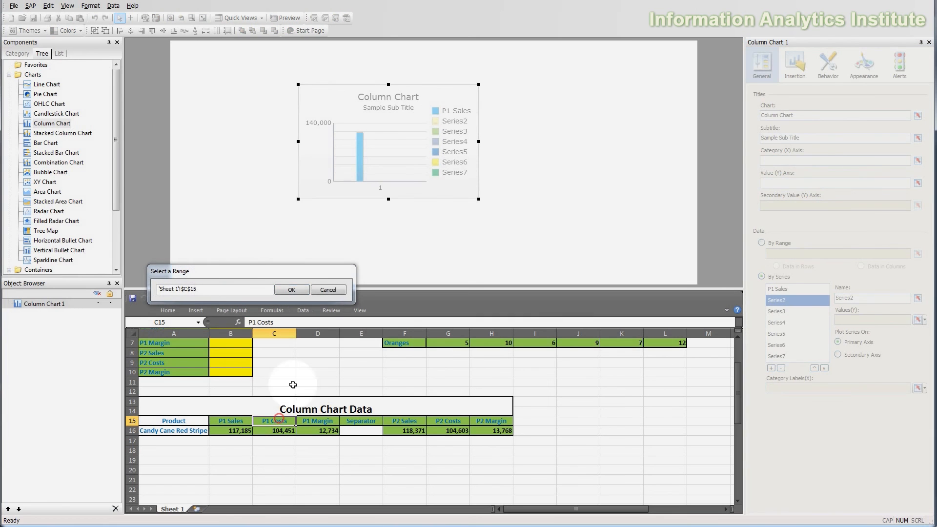
left_click(292, 289)
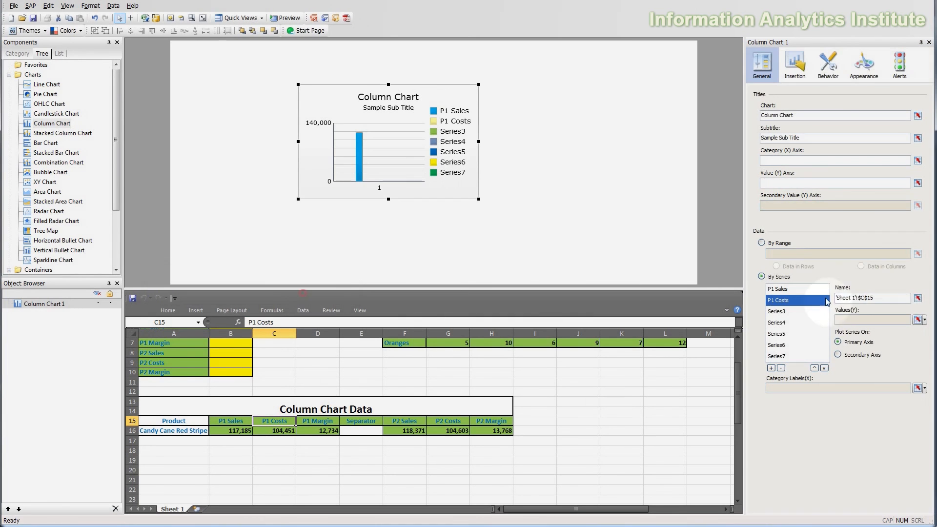
left_click(918, 320)
left_click(281, 432)
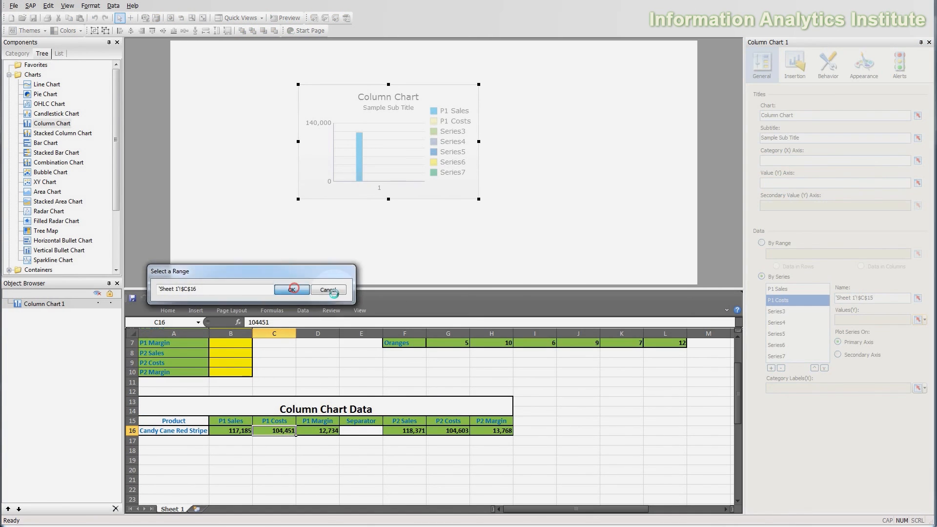
left_click(332, 288)
Bind the third series' name to the P1 Margin heading in D15 and its values to cell D16.
left_click(810, 311)
left_click(918, 297)
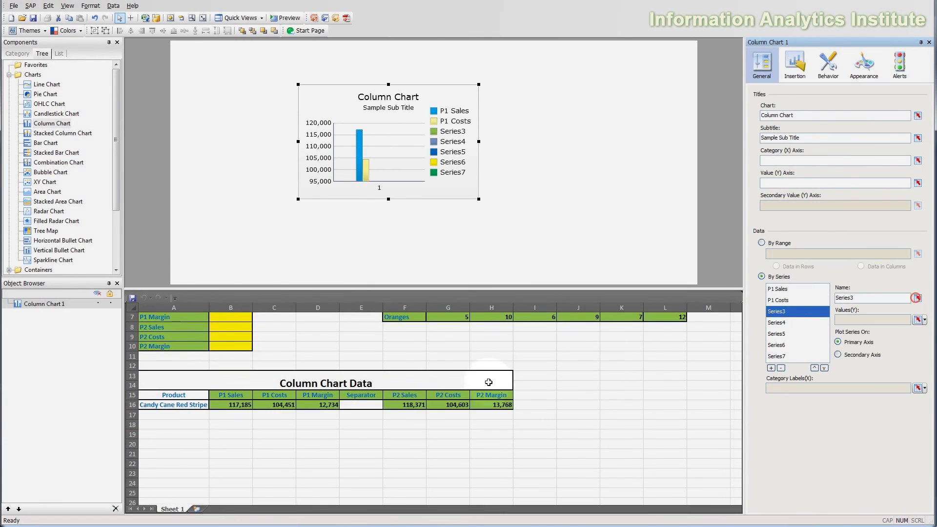
left_click(314, 421)
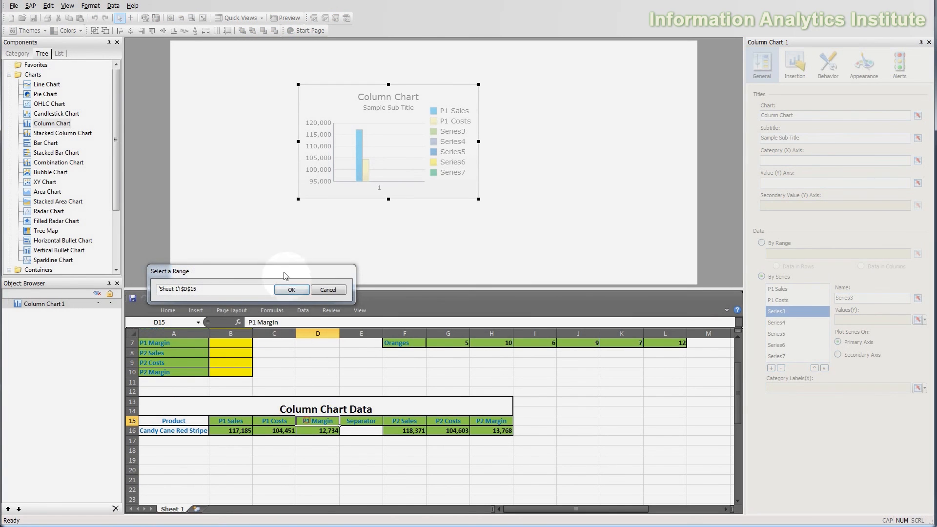
left_click(291, 290)
left_click(918, 320)
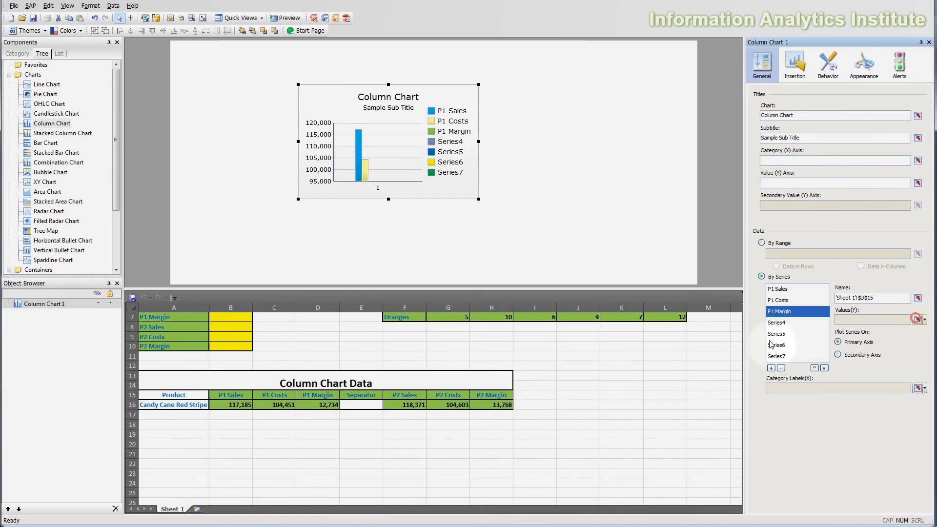
left_click(317, 431)
left_click(288, 290)
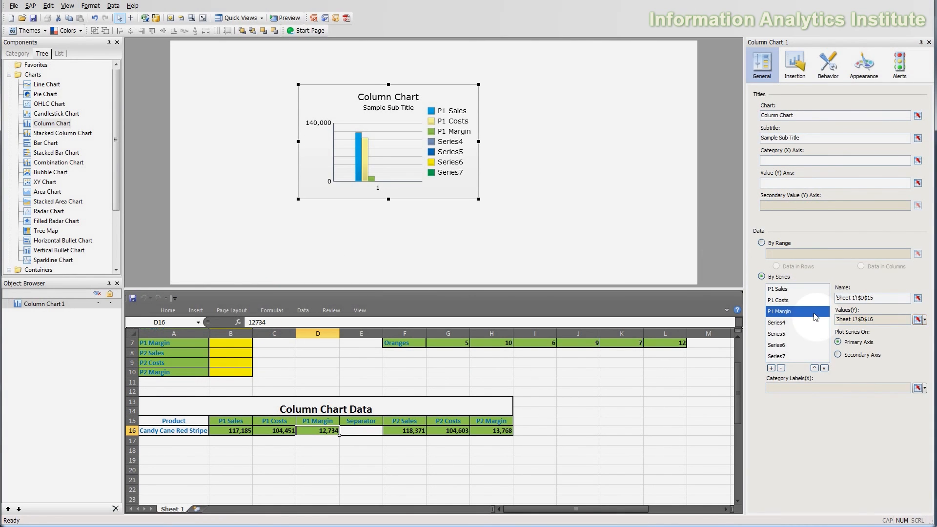
Bind the fourth series' name to the Separator heading in cell E15.
left_click(783, 322)
left_click(918, 297)
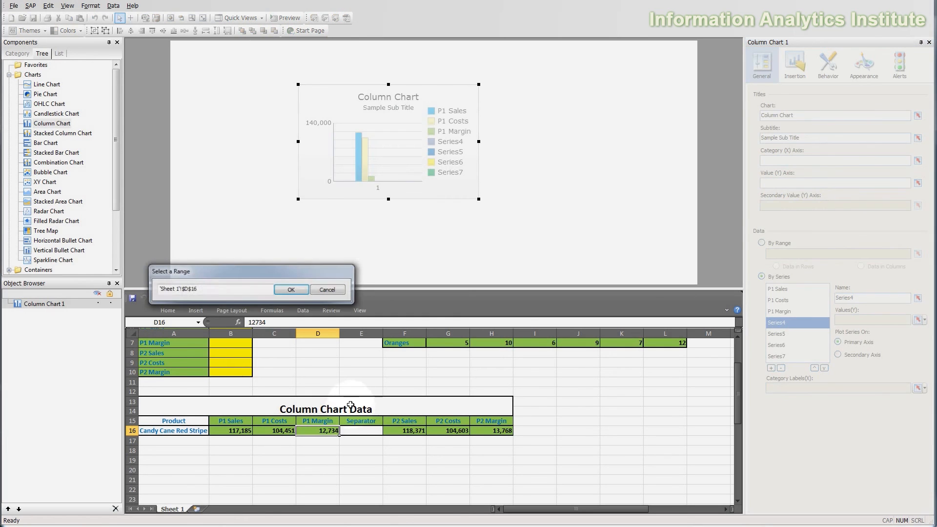
left_click(361, 421)
left_click(291, 289)
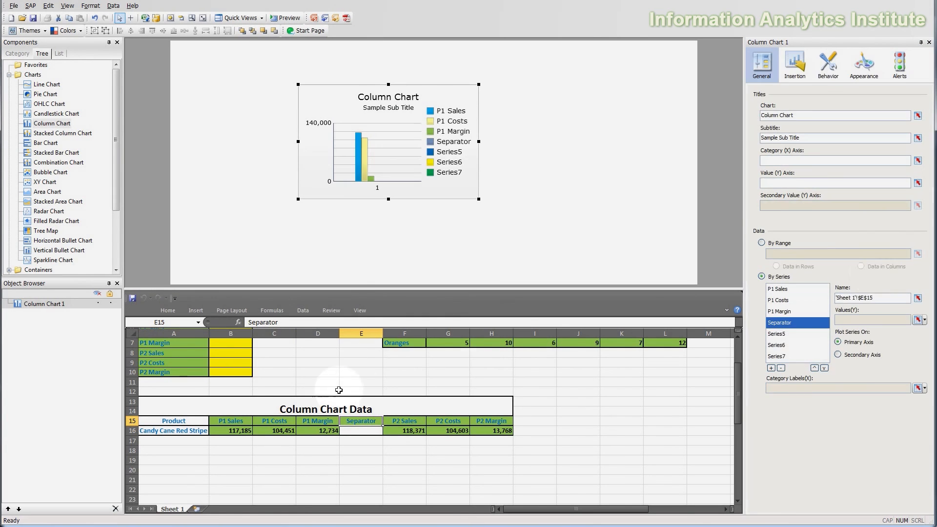
Bind the fifth series' name to the P2 Sales heading in F15 and its values to cell F16.
left_click(803, 334)
left_click(918, 298)
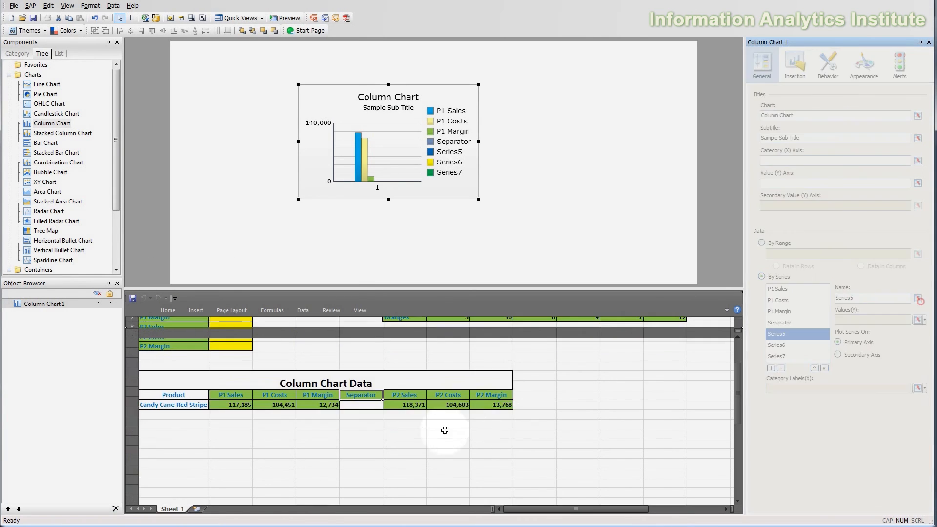
left_click(404, 420)
left_click(293, 291)
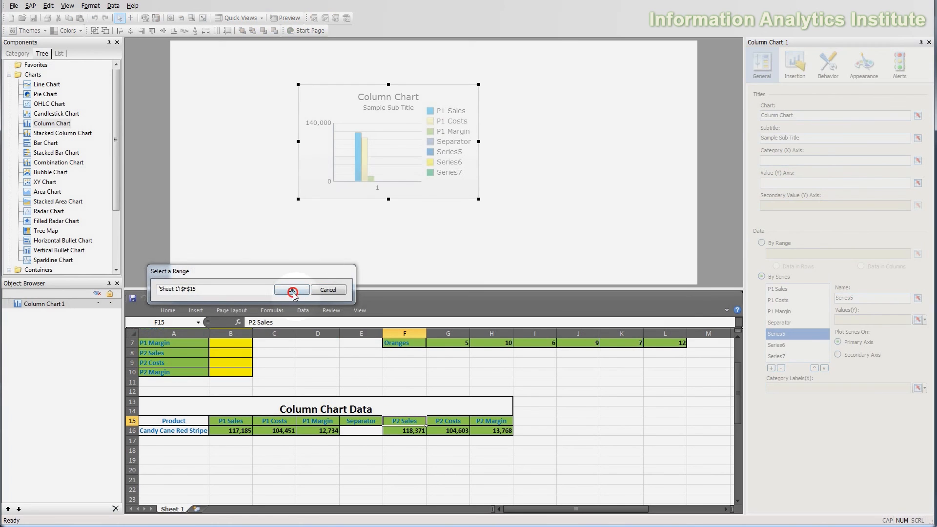
left_click(920, 320)
left_click(404, 430)
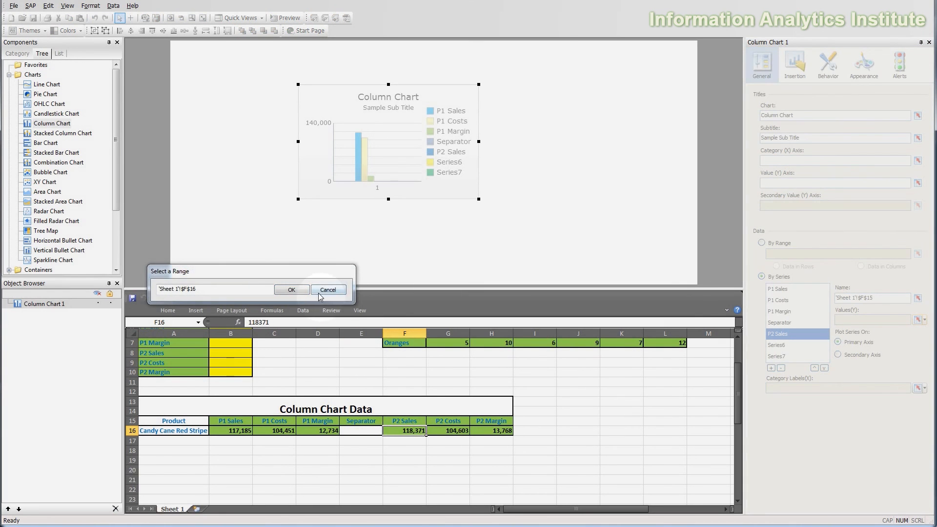
left_click(300, 291)
Bind the sixth series' name to the P2 Costs heading in G15 and its values to cell G16.
left_click(777, 345)
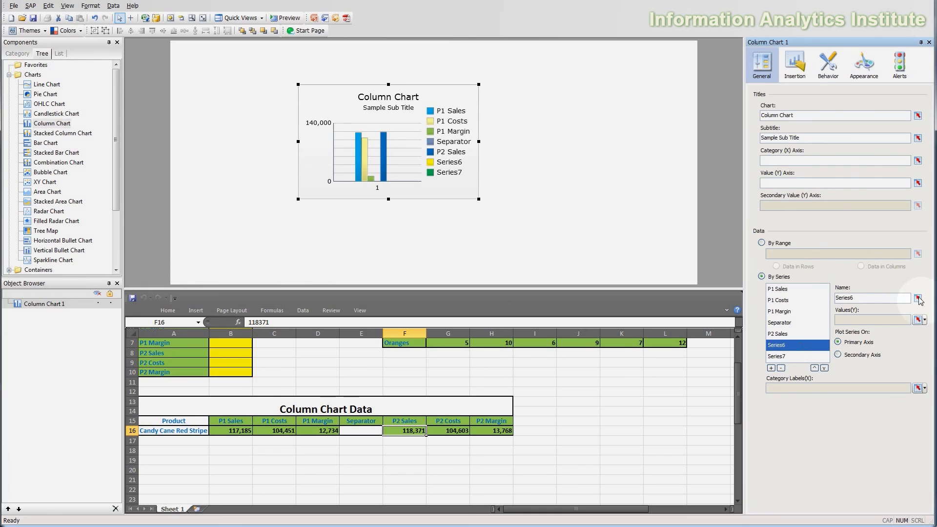
left_click(918, 298)
left_click(448, 421)
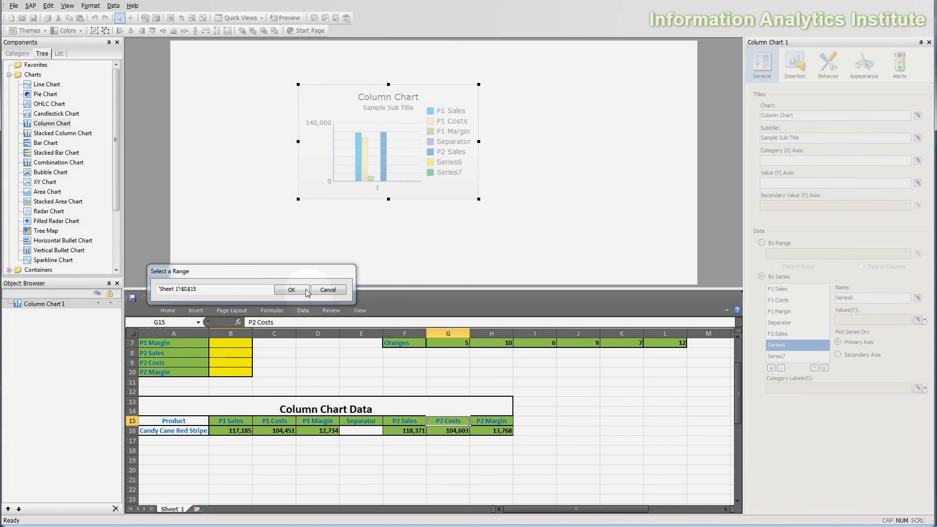
left_click(918, 320)
left_click(448, 430)
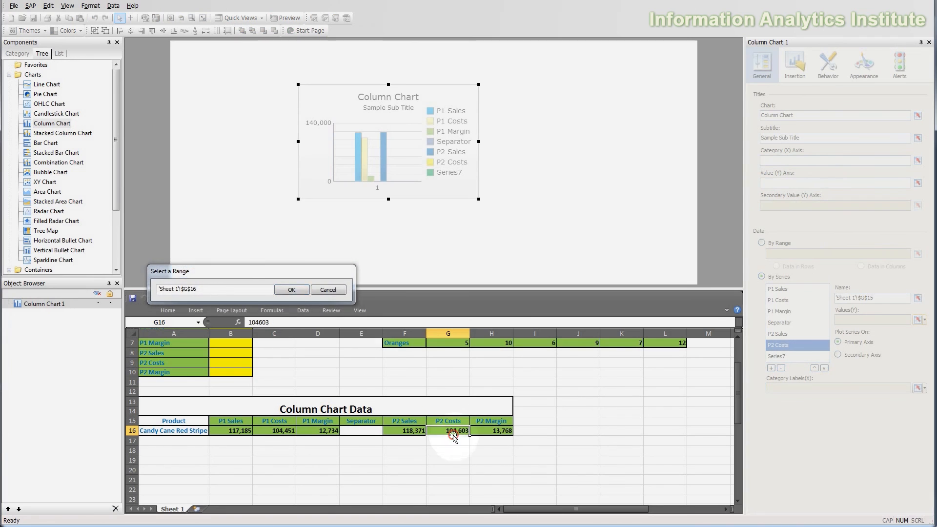
left_click(290, 289)
Bind the seventh series' name to the P2 Margin heading in H15 and its values to cell H16.
left_click(777, 356)
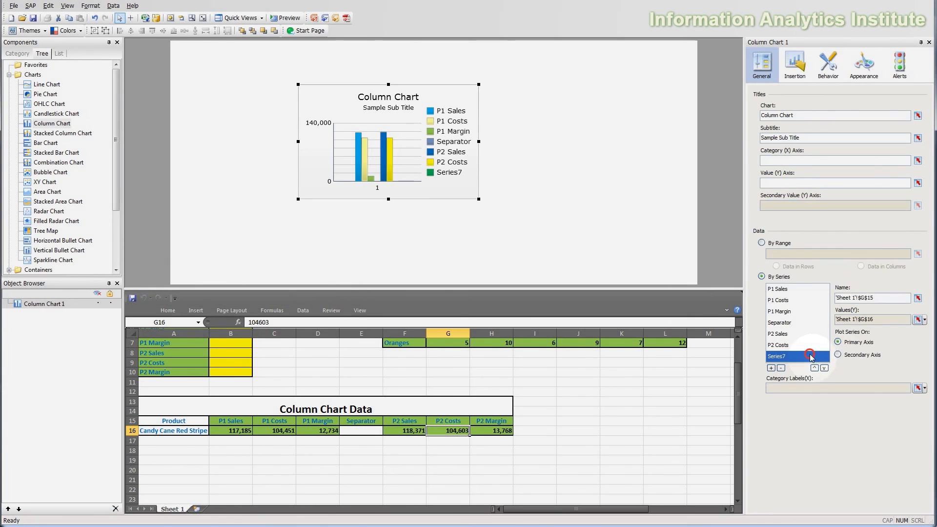
left_click(917, 299)
left_click(491, 421)
left_click(305, 294)
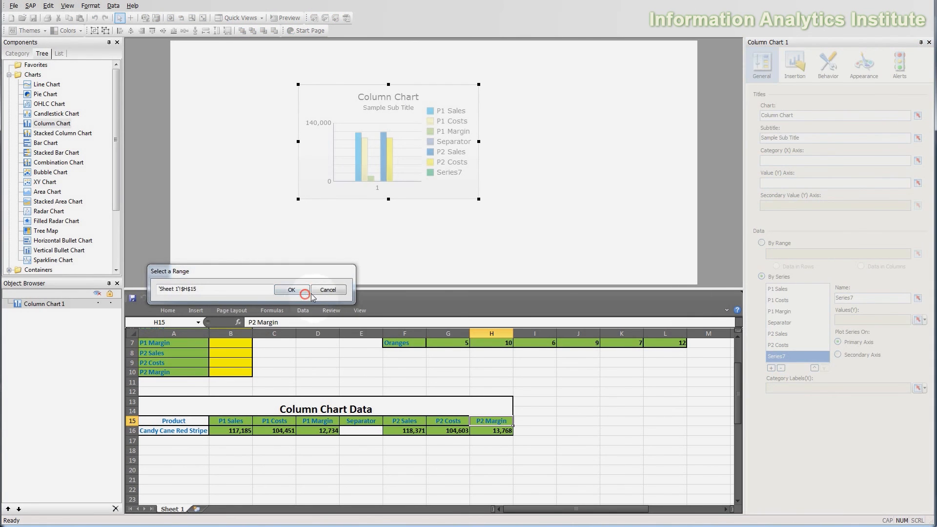
left_click(917, 320)
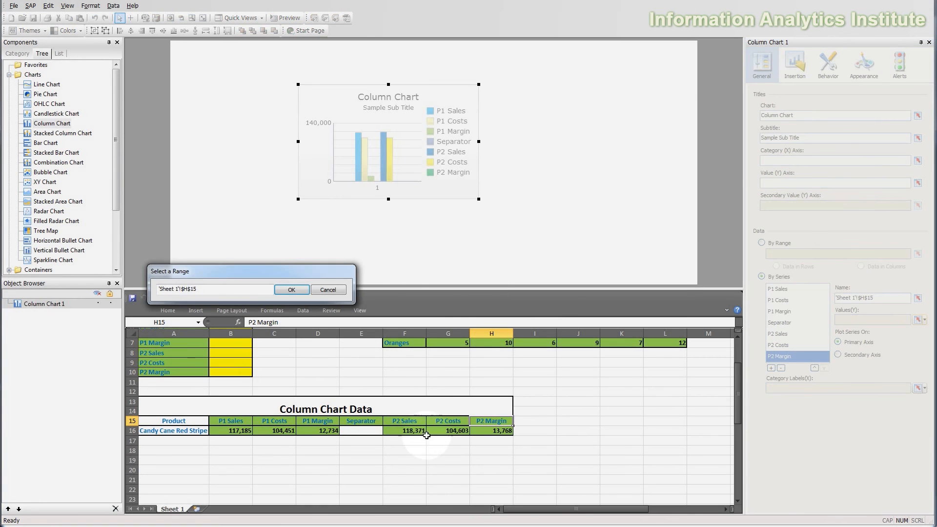
left_click(493, 430)
left_click(291, 290)
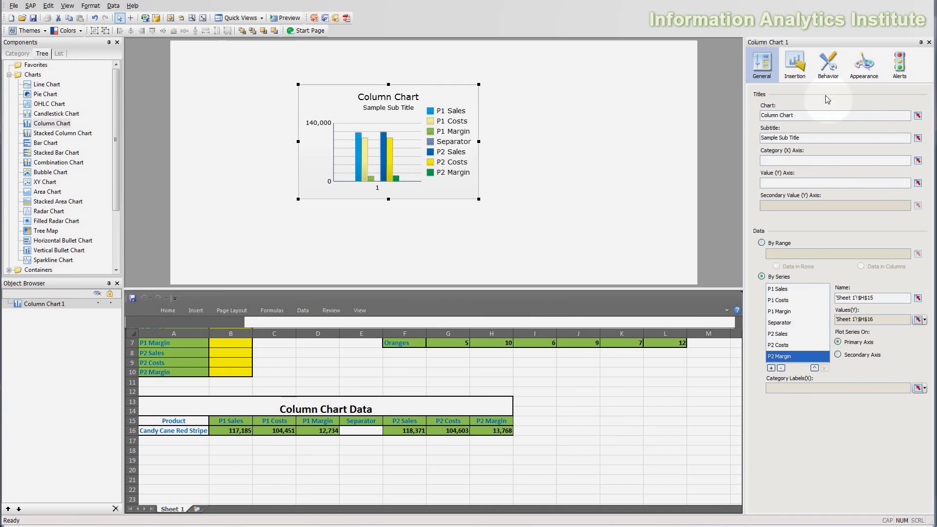
Turn off the column chart's background and its legend.
left_click(861, 78)
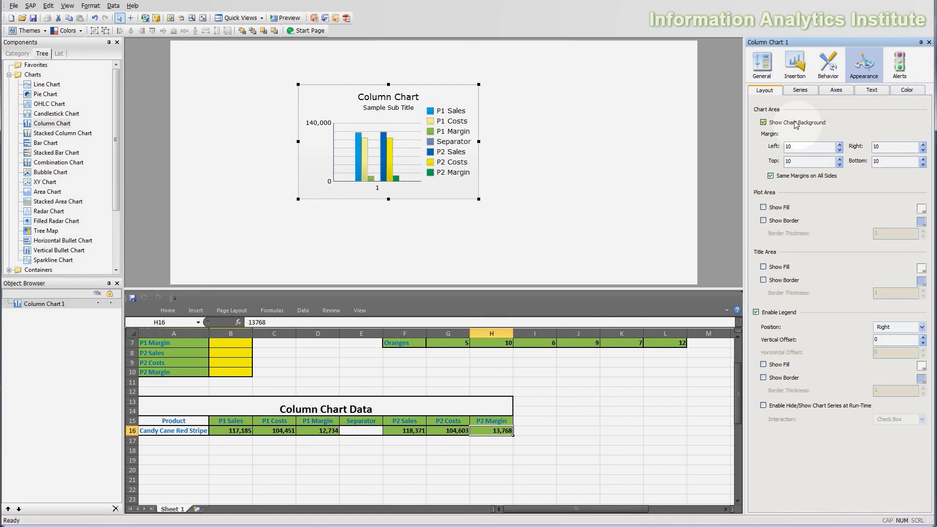
left_click(796, 123)
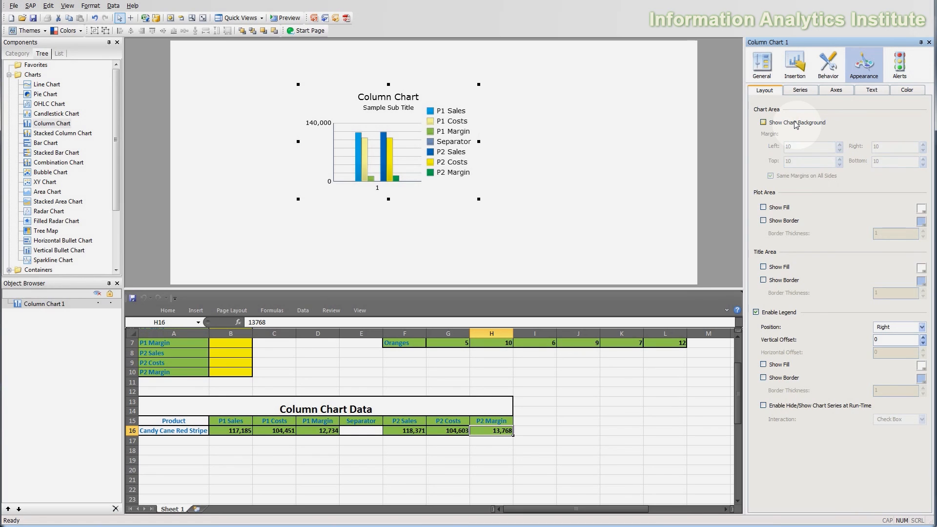
left_click(783, 313)
Reposition the column chart and enlarge it to fill most of the canvas's width and height.
left_click_drag(404, 147, 377, 148)
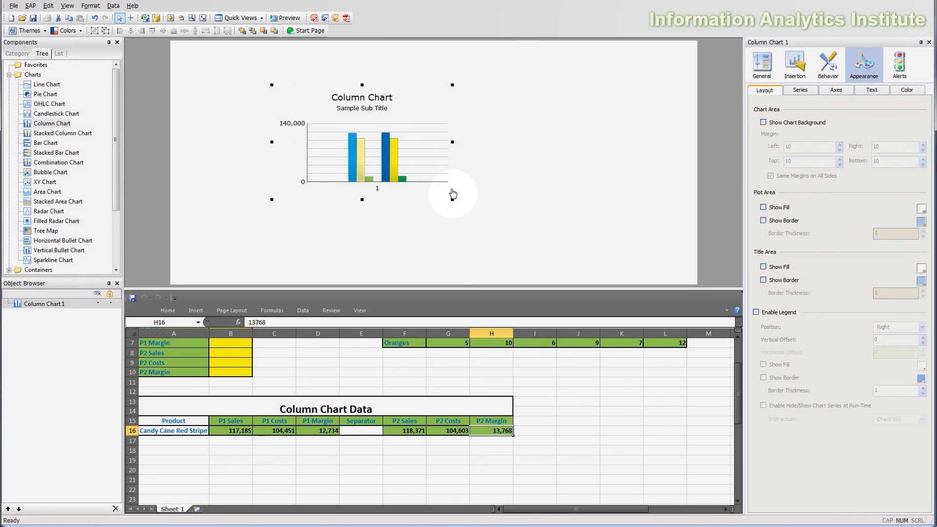
left_click_drag(453, 201, 640, 264)
left_click_drag(510, 179, 491, 179)
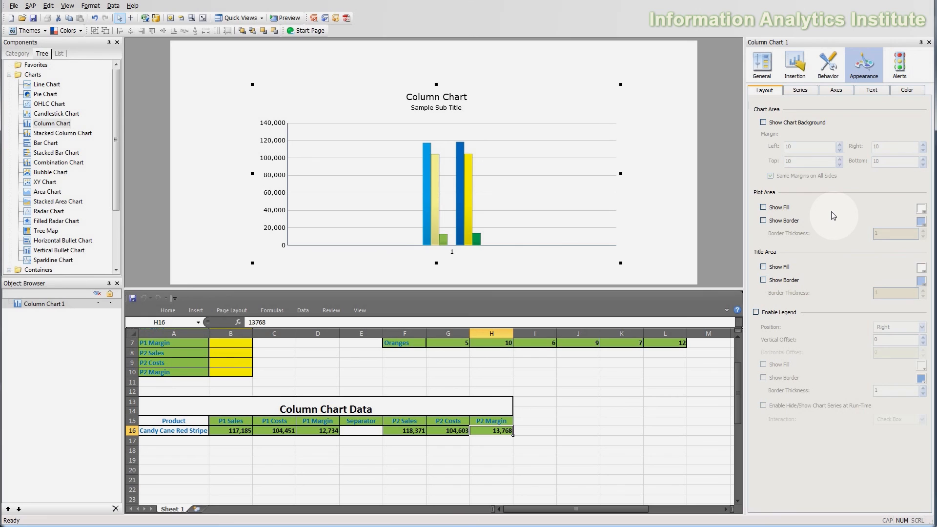
Hide the chart title, subtitle, both axis titles and the horizontal category axis labels.
left_click(874, 90)
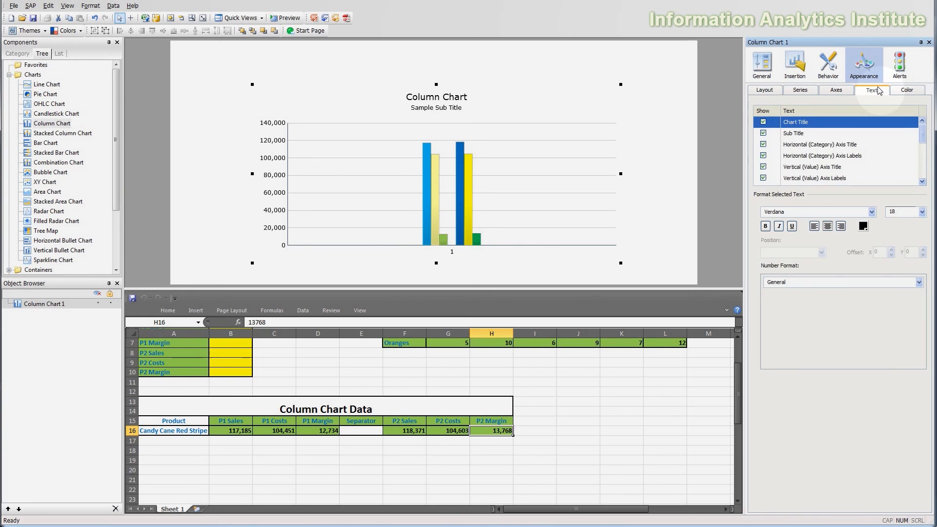
left_click(763, 122)
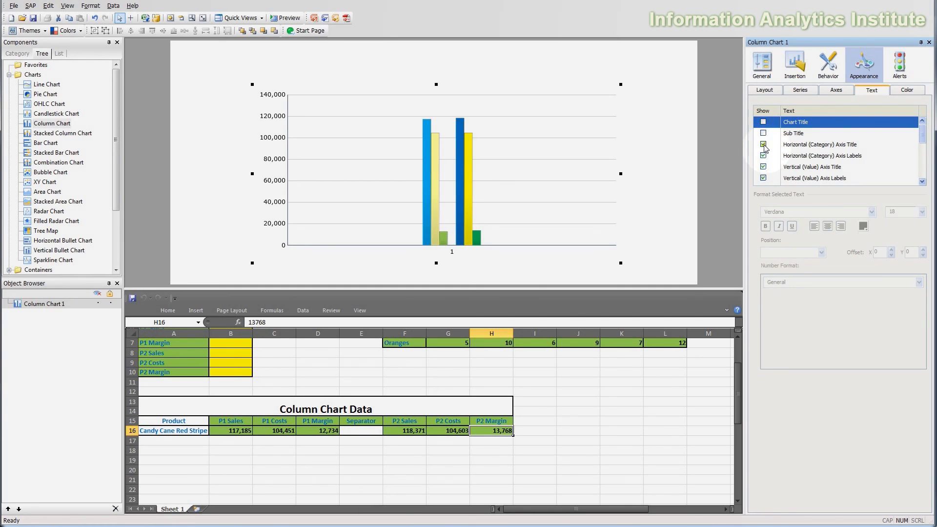
left_click(764, 145)
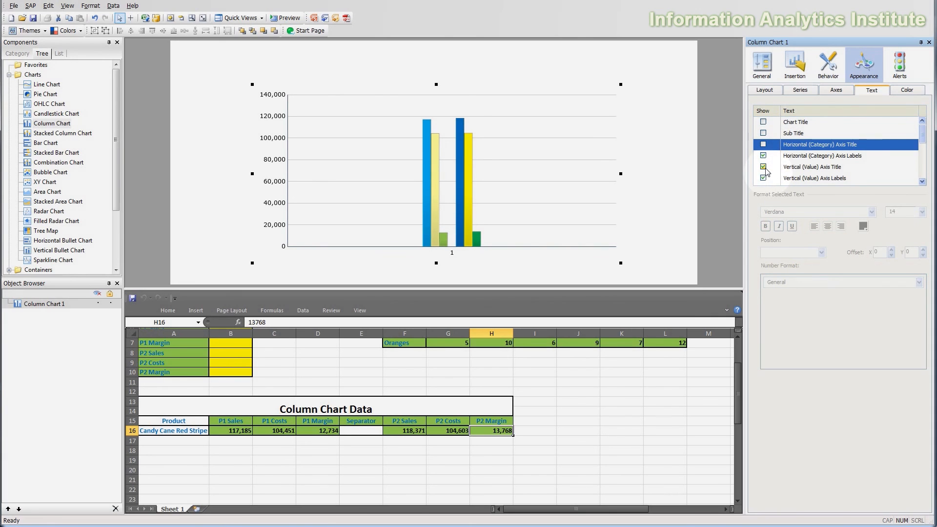
left_click(763, 167)
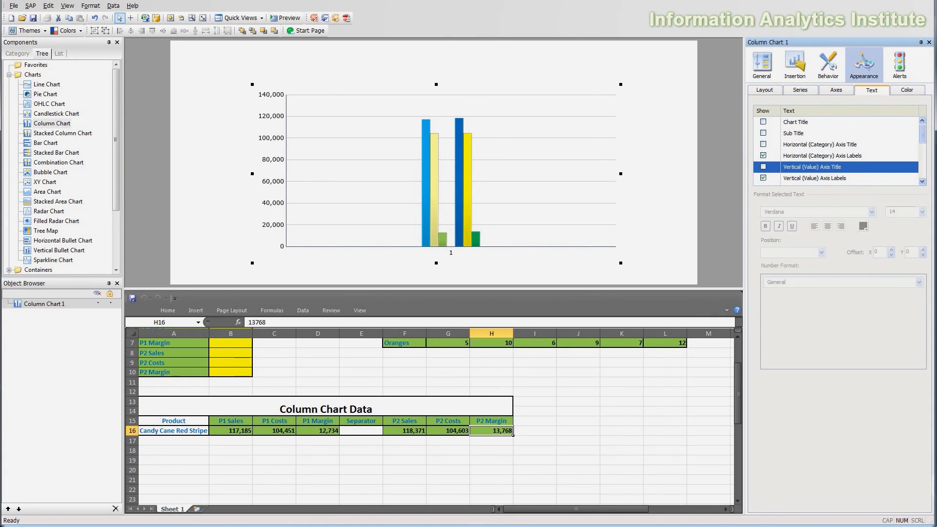
left_click(820, 155)
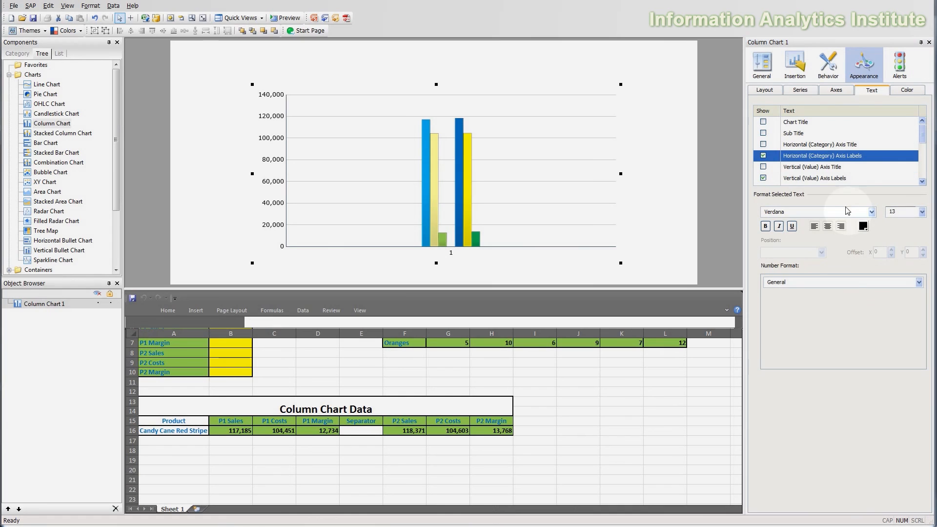
left_click(764, 156)
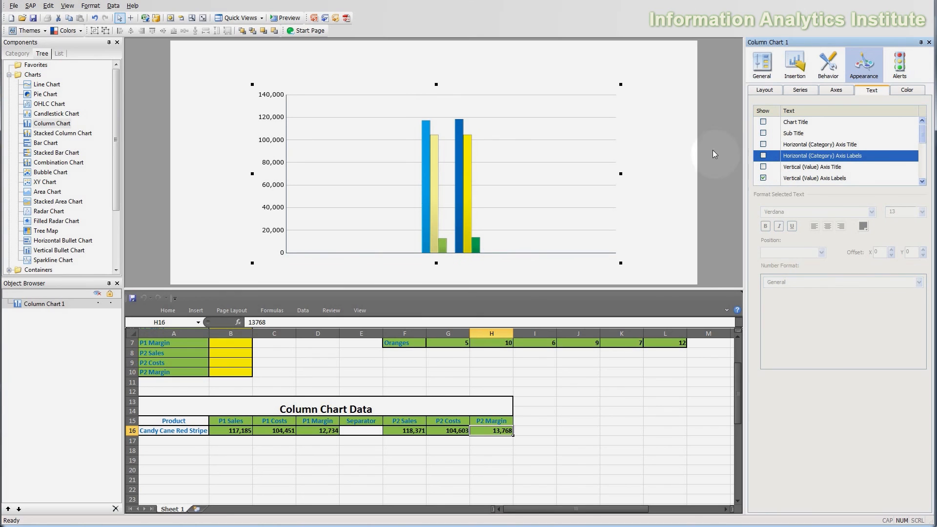
Nudge the column chart slightly up and to the left, and reduce its height by lowering its top edge.
left_click(562, 172)
left_click_drag(563, 171, 561, 168)
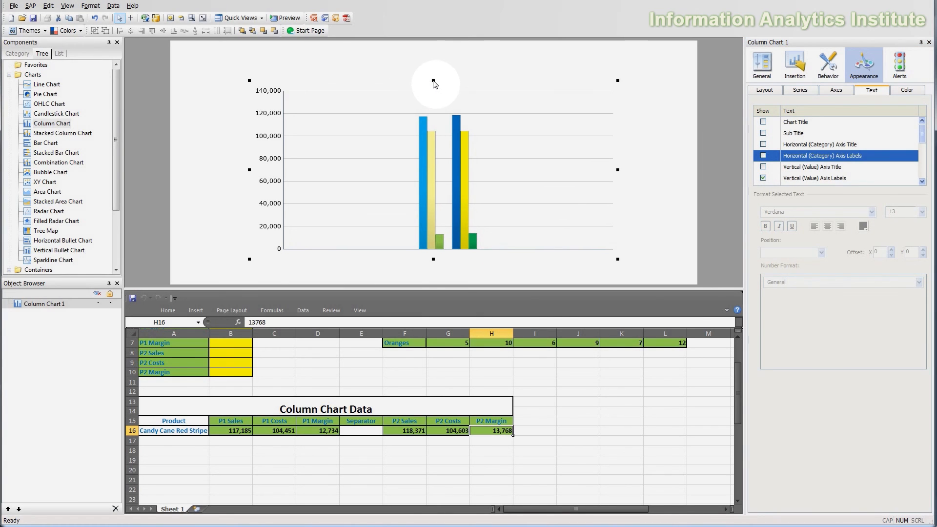
left_click_drag(434, 80, 433, 98)
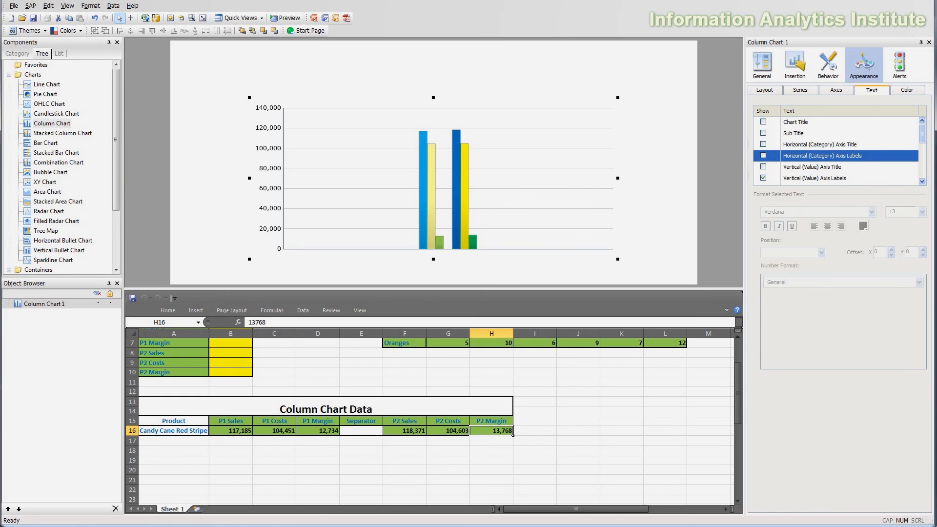
Format the vertical value axis labels as Currency with the suffix K and 0 decimal places.
left_click(810, 181)
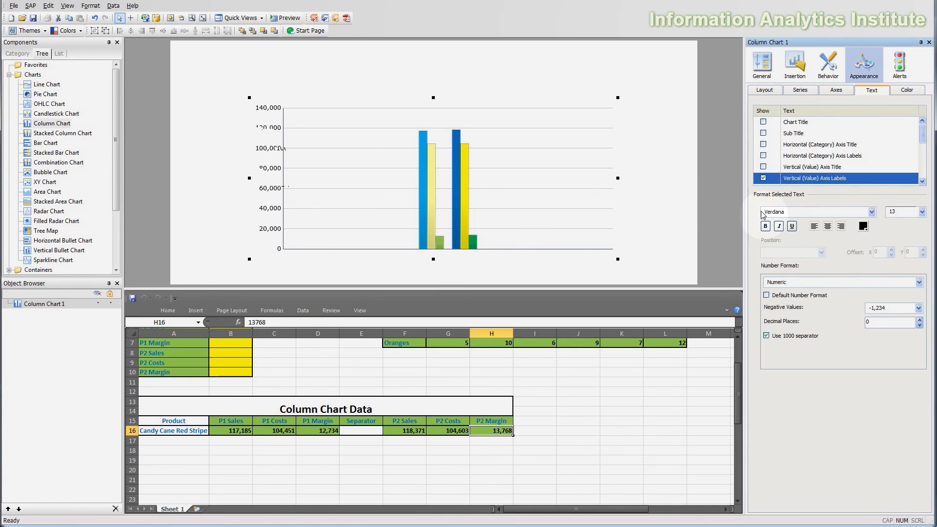
left_click(834, 275)
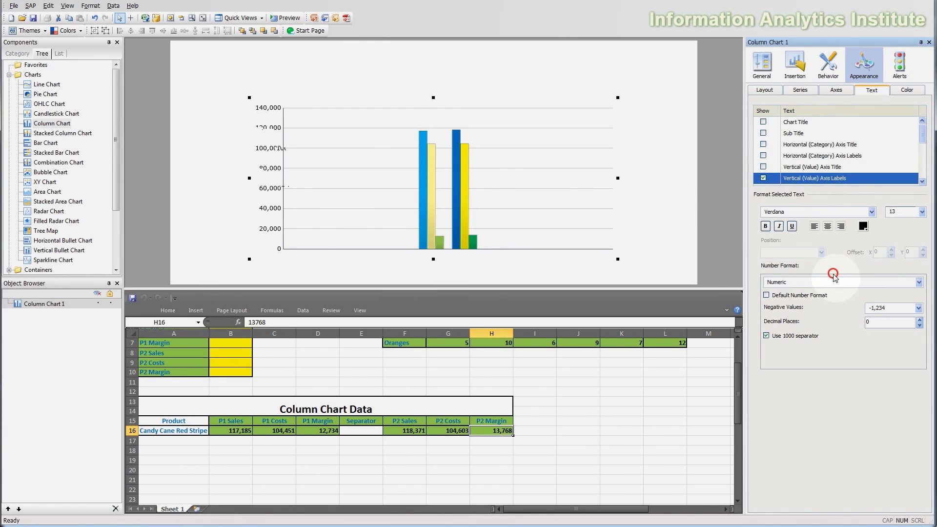
left_click(833, 312)
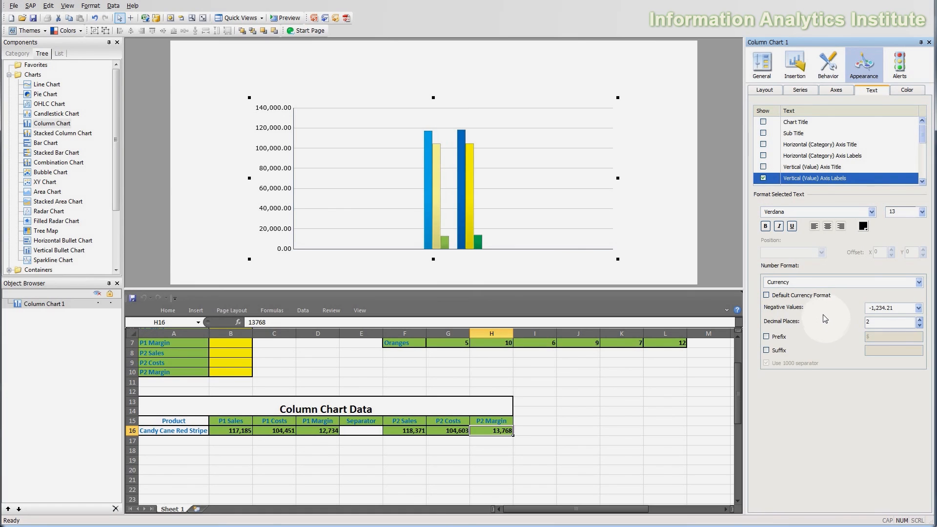
left_click(780, 351)
left_click(900, 350)
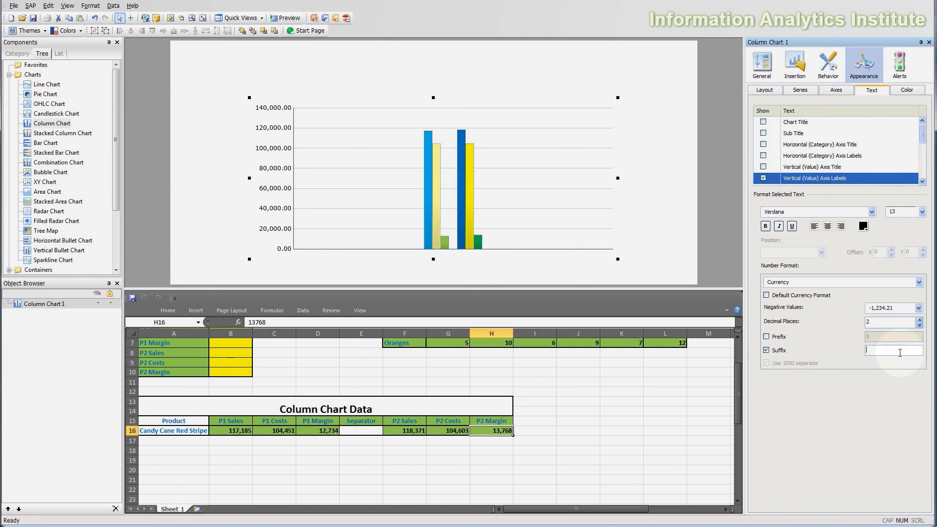
type("K")
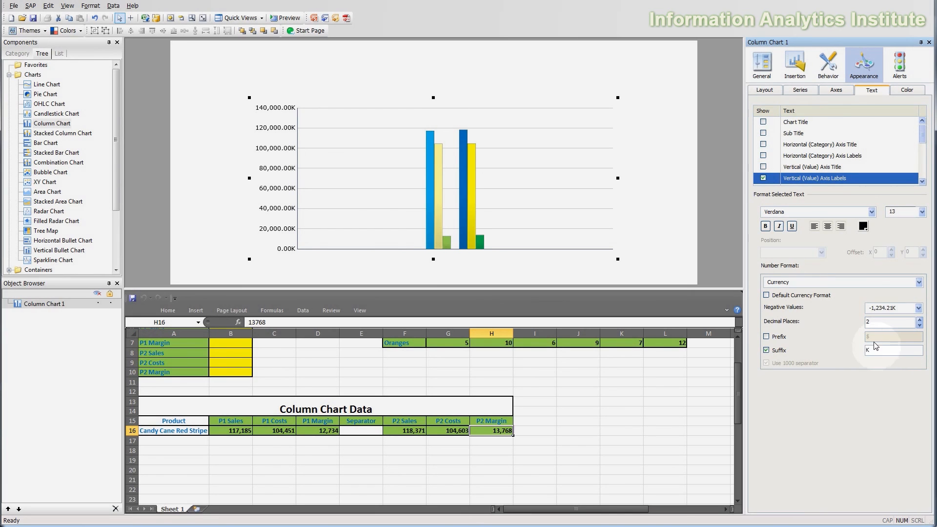
left_click(920, 326)
left_click(920, 326)
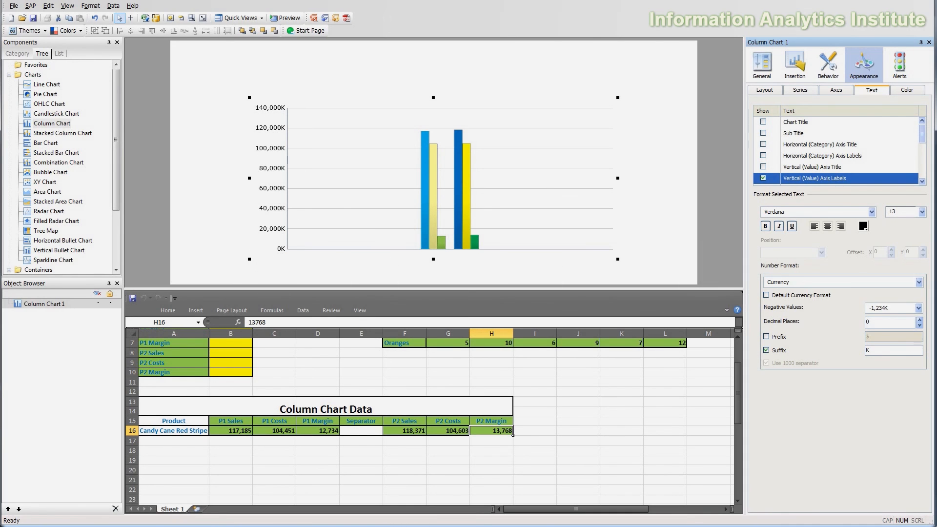
Format the mouse-over values as Currency with the suffix K and 0 decimal places.
left_click_drag(922, 131, 923, 155)
left_click(808, 144)
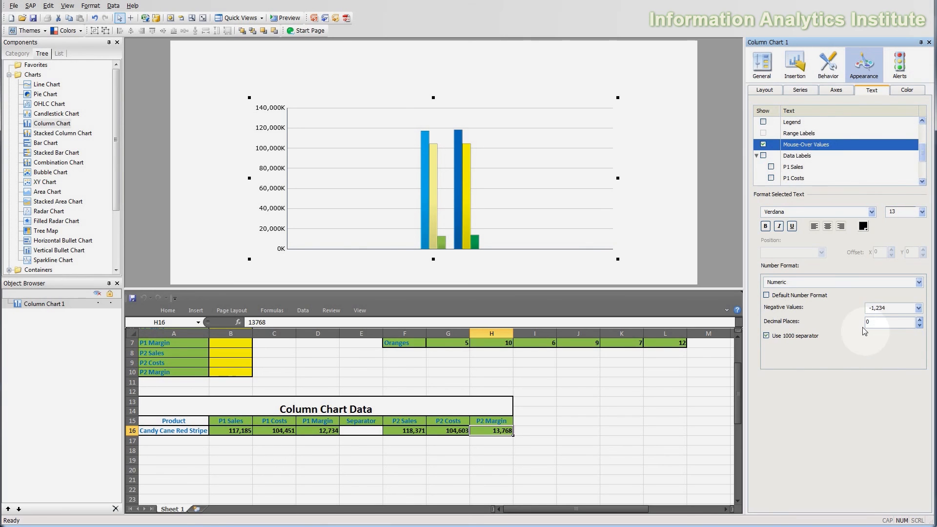
left_click(898, 282)
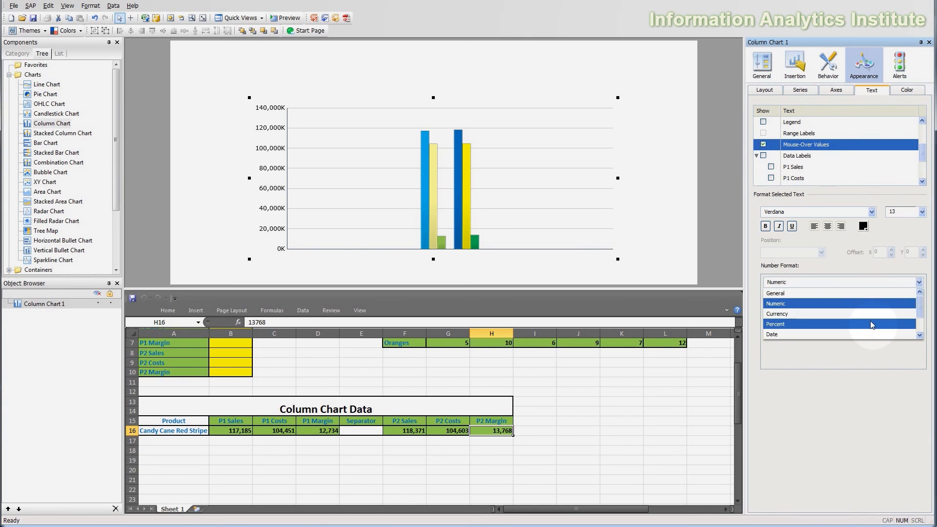
left_click(873, 322)
left_click(766, 350)
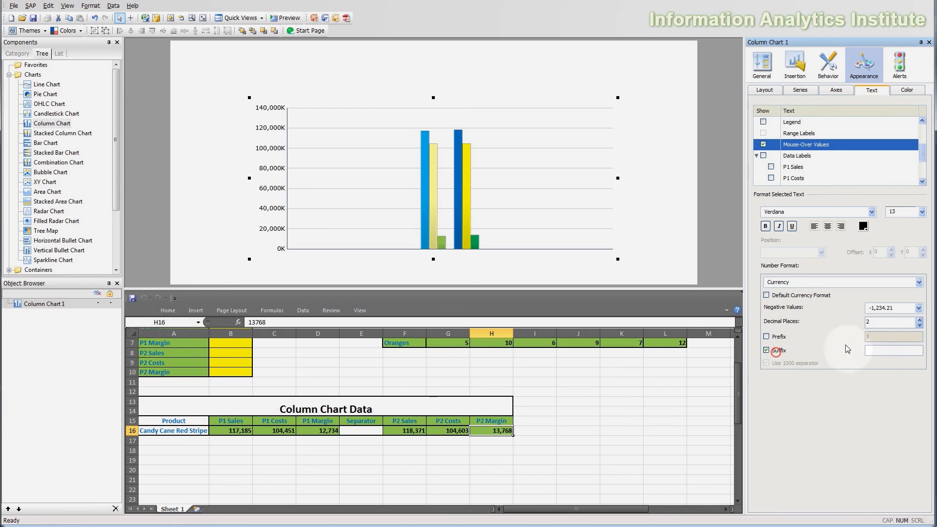
left_click(885, 347)
type("K")
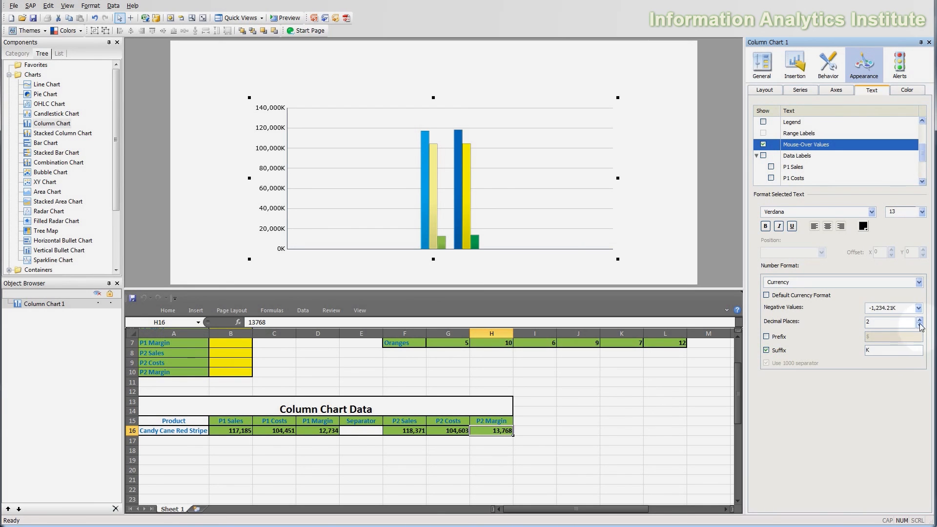
left_click(920, 325)
left_click(919, 325)
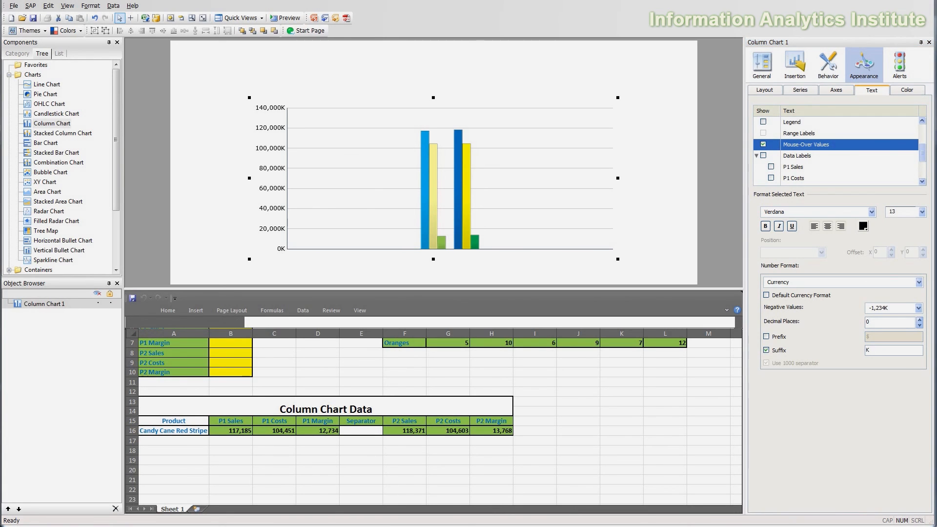
Set the chart series marker size to 100 and shift the column chart slightly down and to the right.
left_click(800, 90)
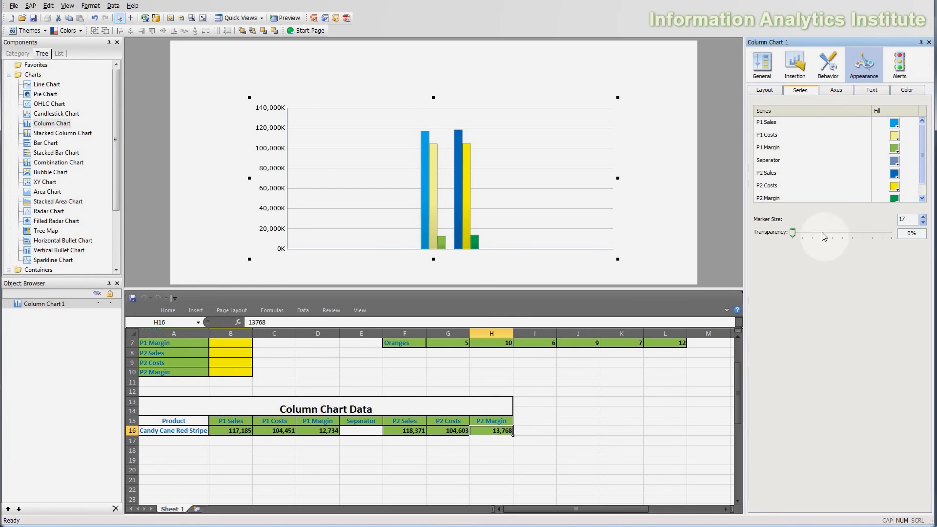
double_click(907, 220)
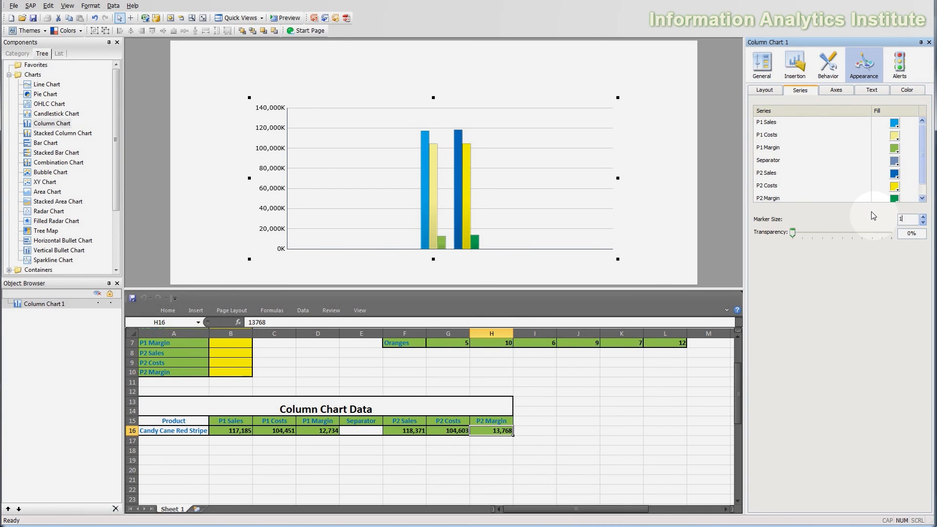
left_click(857, 256)
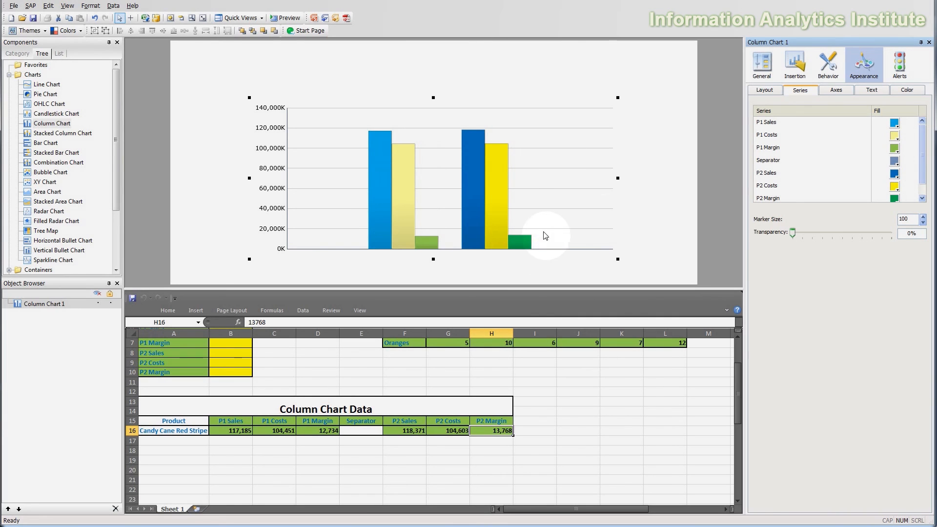
left_click_drag(481, 195, 485, 201)
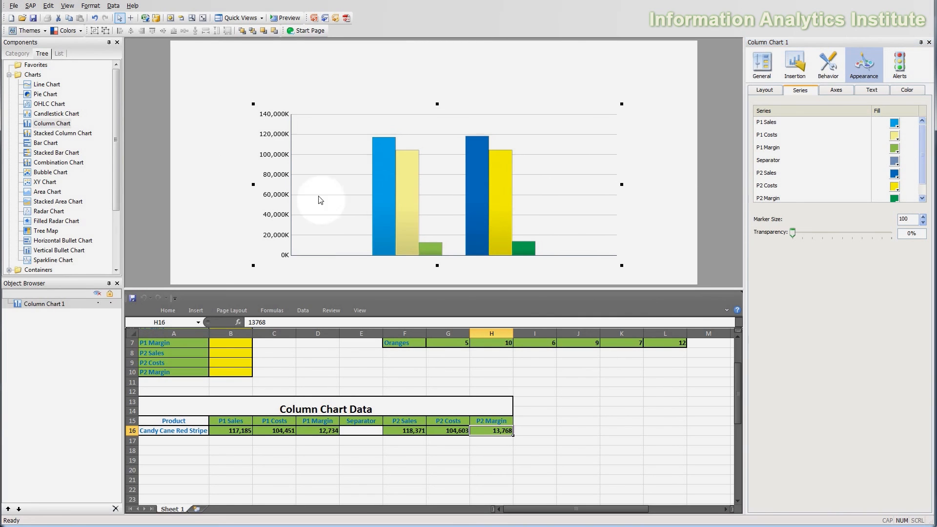
Add a Check Box selector to the canvas above the column chart's upper-left corner.
left_click(10, 74)
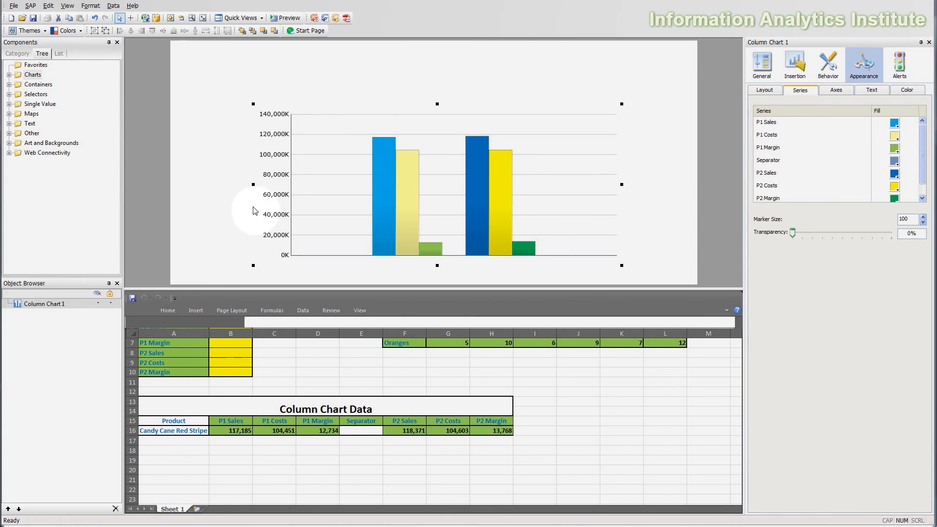
left_click(9, 95)
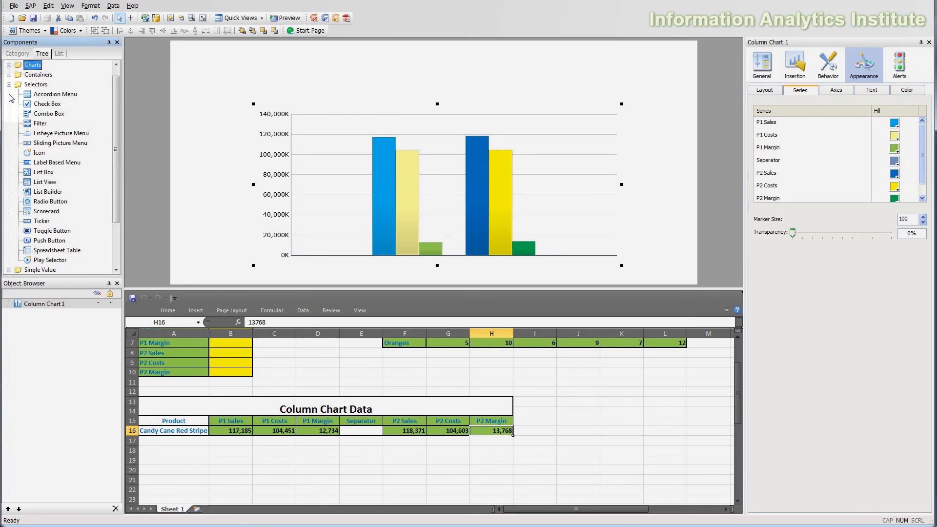
left_click_drag(49, 104, 254, 69)
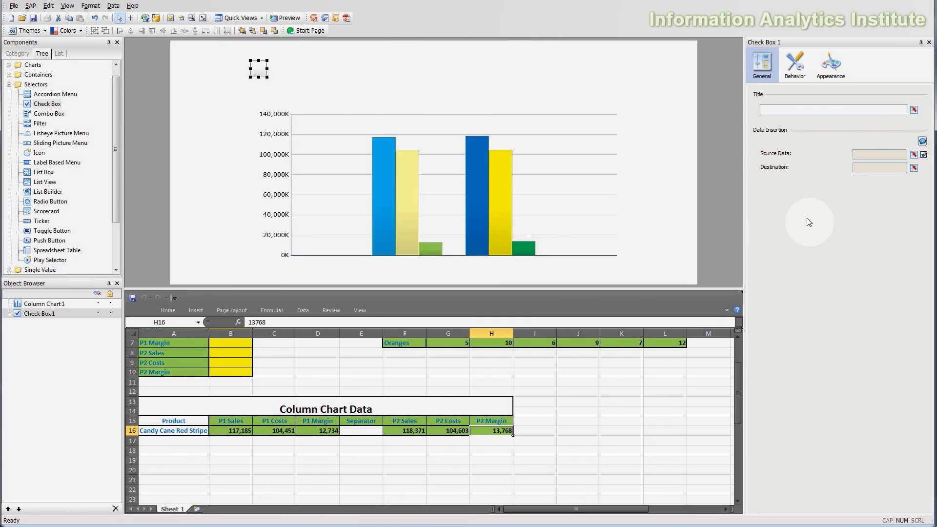
Bind the check box title to the P1 Sales label in cell A5 of Sheet 1.
left_click(915, 110)
left_click(195, 400)
scroll(194, 400, "up", 2)
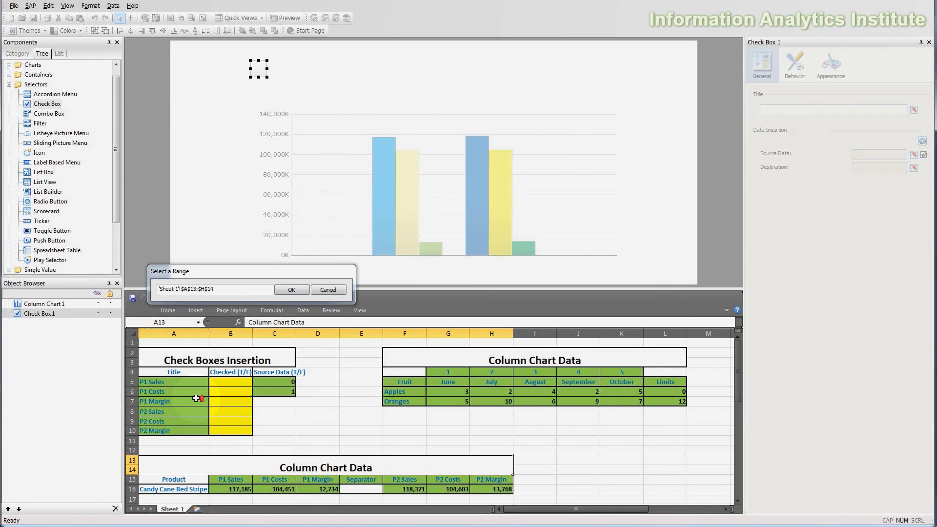
left_click(173, 381)
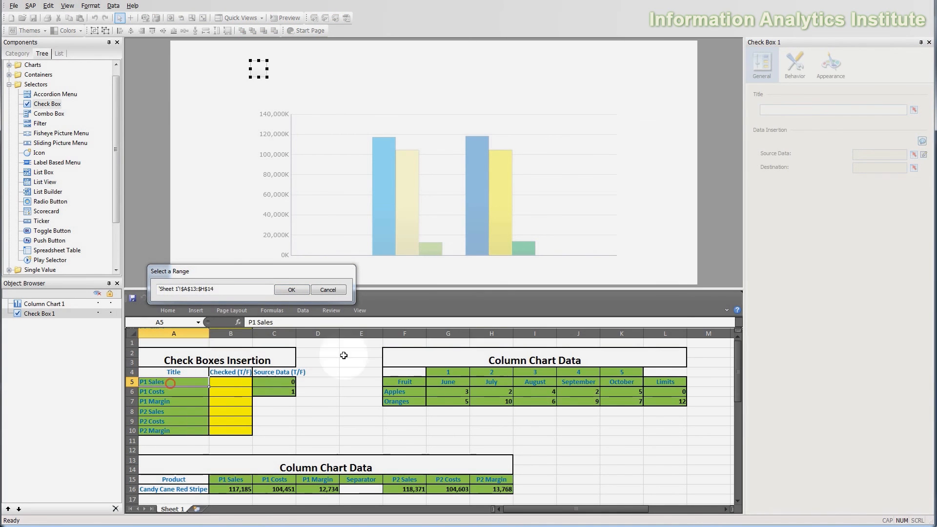
left_click(291, 290)
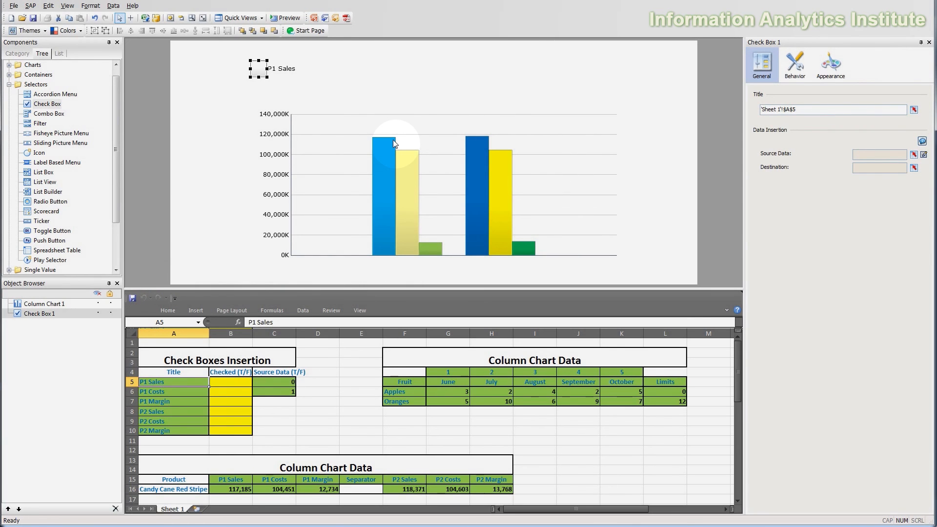
Bind the check box's source data to cells C5:C6 and its destination to cell B5.
left_click(912, 155)
left_click_drag(292, 381, 290, 391)
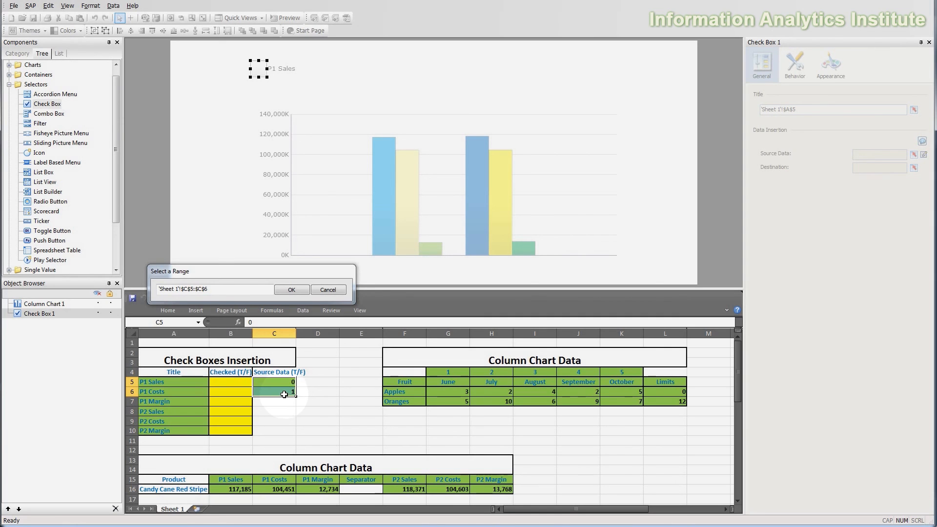
left_click(293, 290)
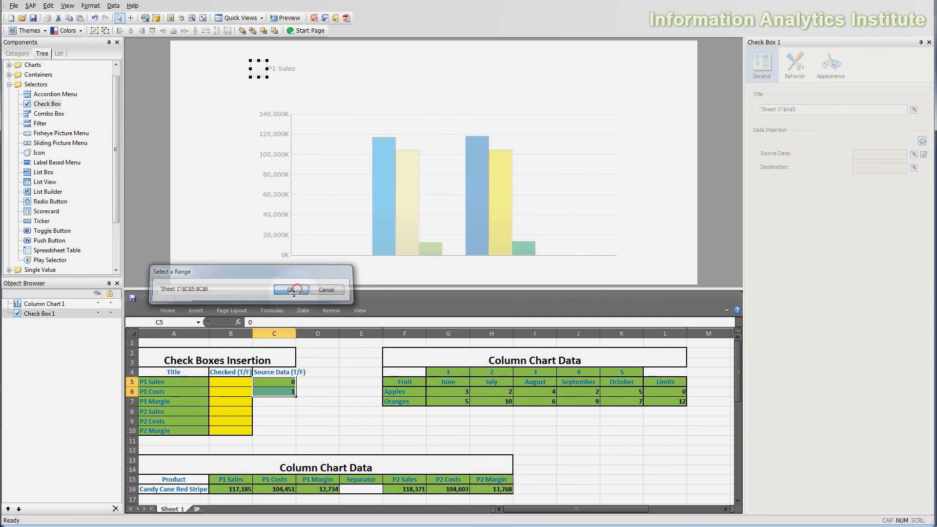
left_click(914, 168)
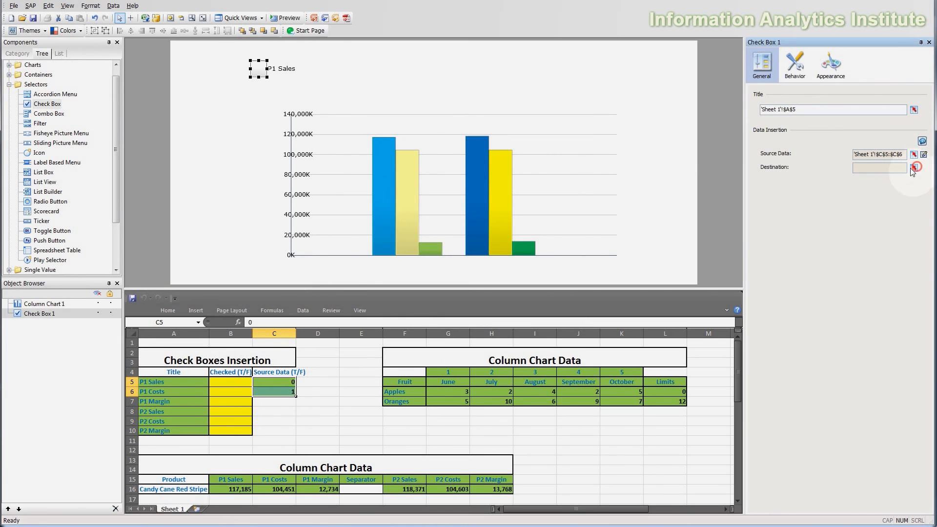
left_click(225, 382)
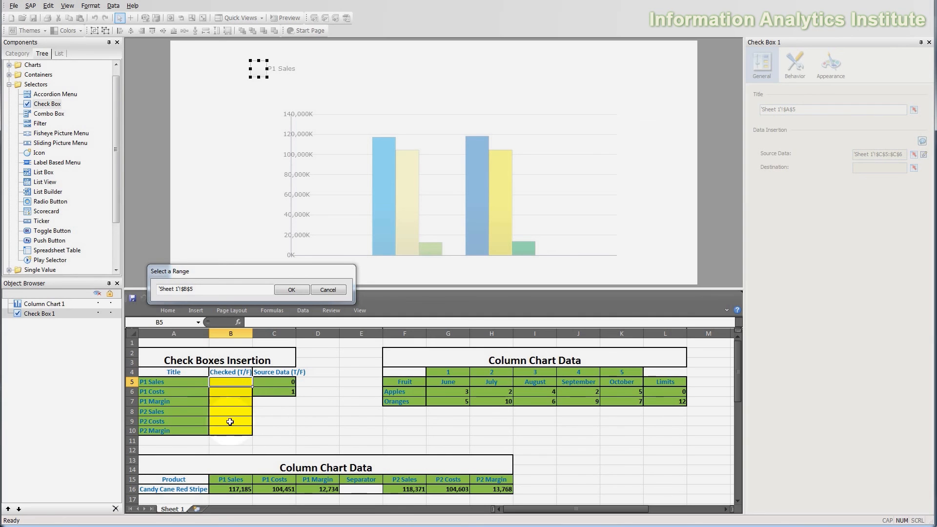
left_click(292, 293)
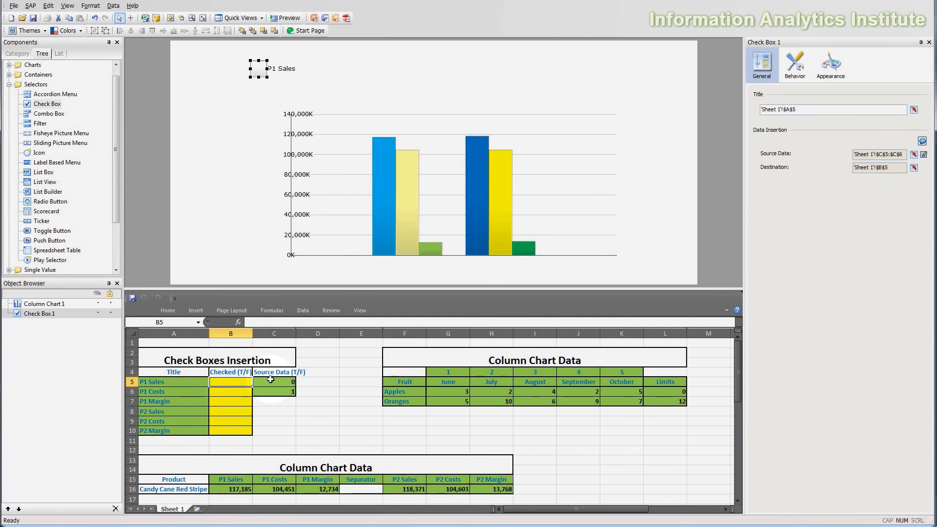
Enter 1 as the P1 Sales checked value in cell B5.
left_click_drag(270, 381, 228, 431)
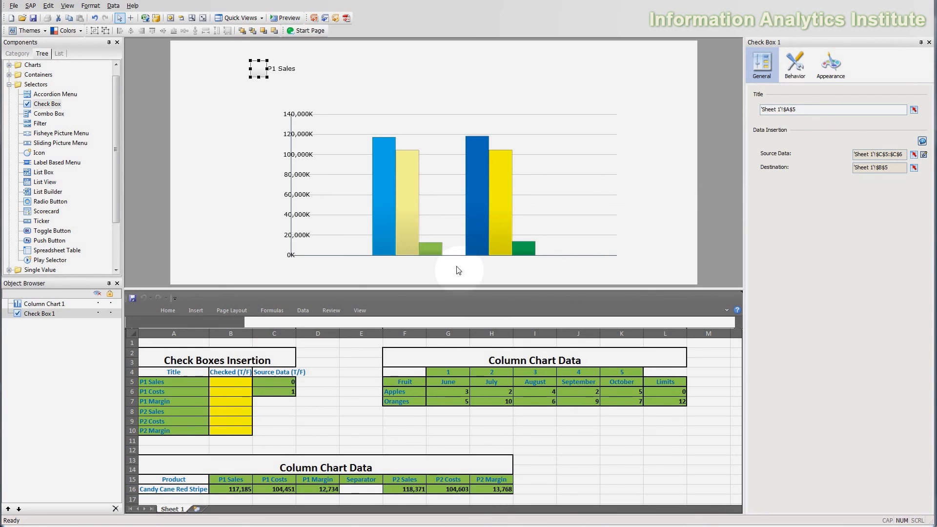
left_click(250, 383)
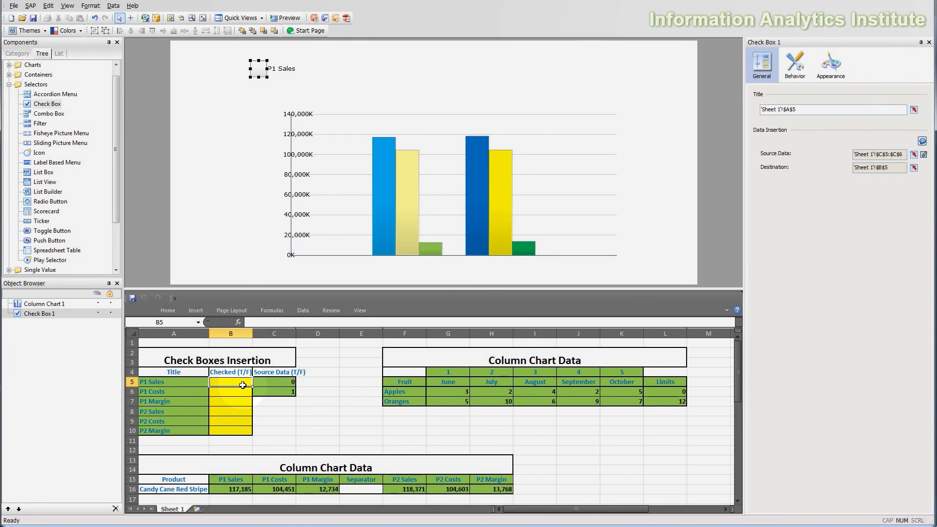
type("1")
key("Return")
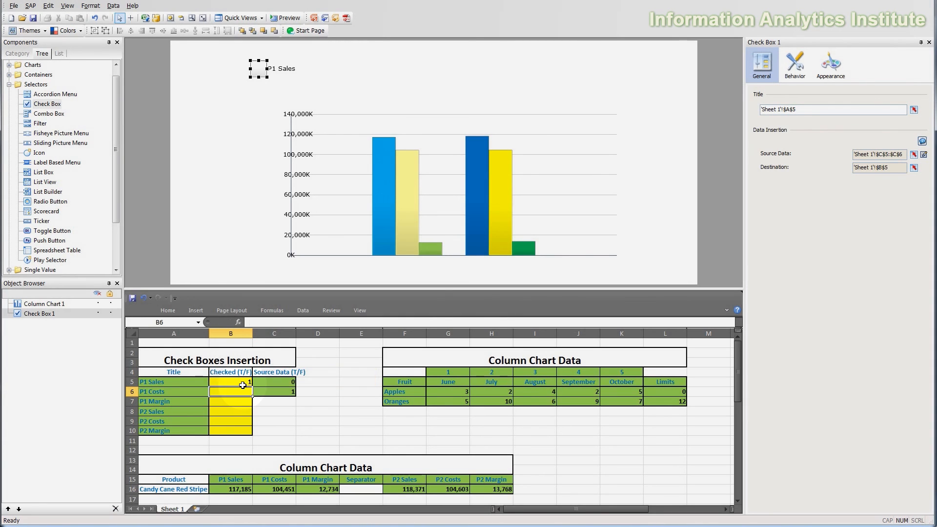
left_click(244, 385)
left_click(286, 18)
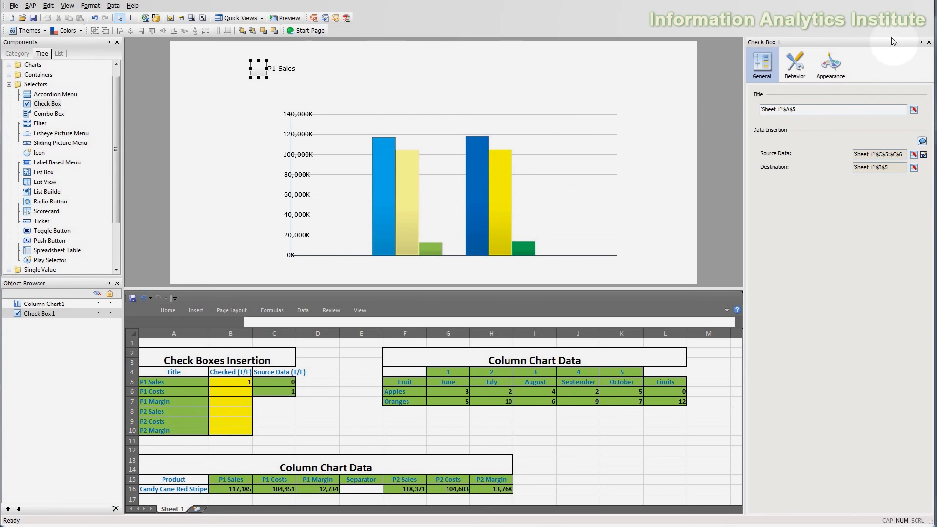
Set the check box's default selected item to Checked and nudge it slightly right on the canvas.
left_click(794, 66)
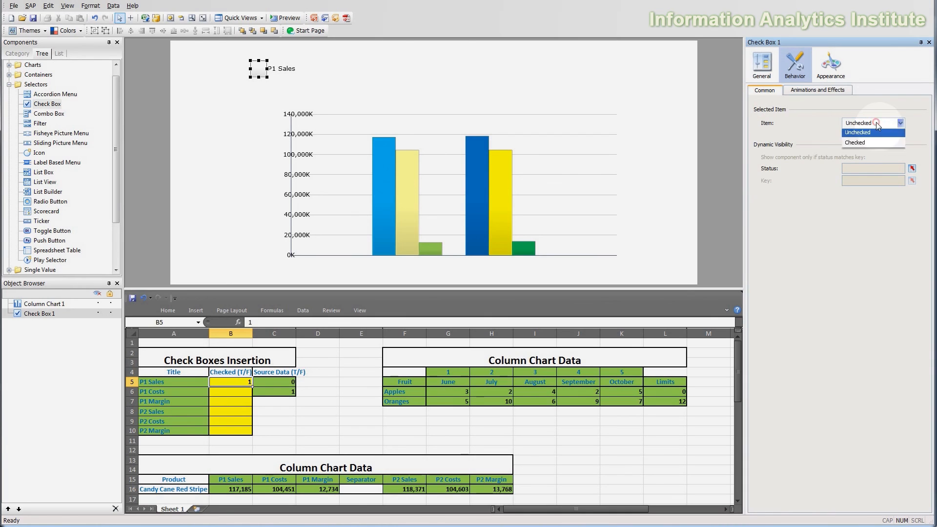
left_click(878, 142)
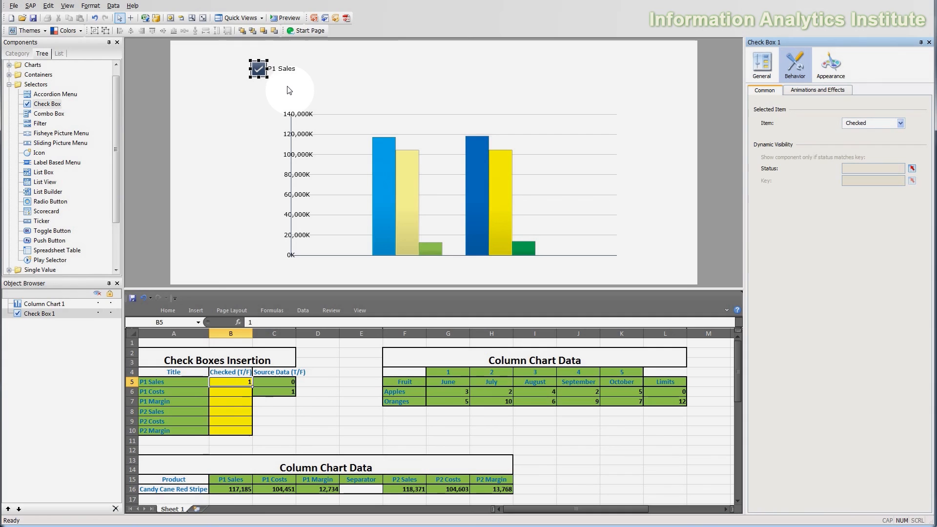
left_click(259, 73)
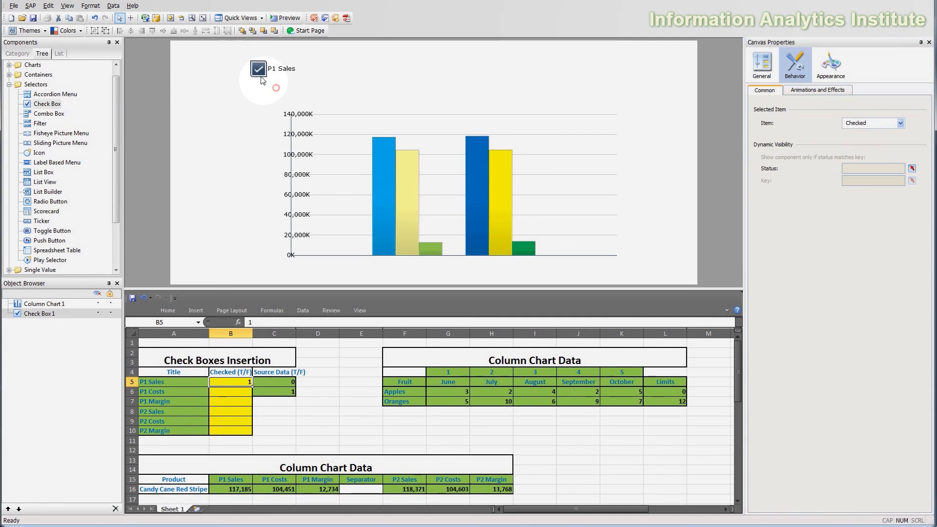
left_click_drag(258, 74, 267, 72)
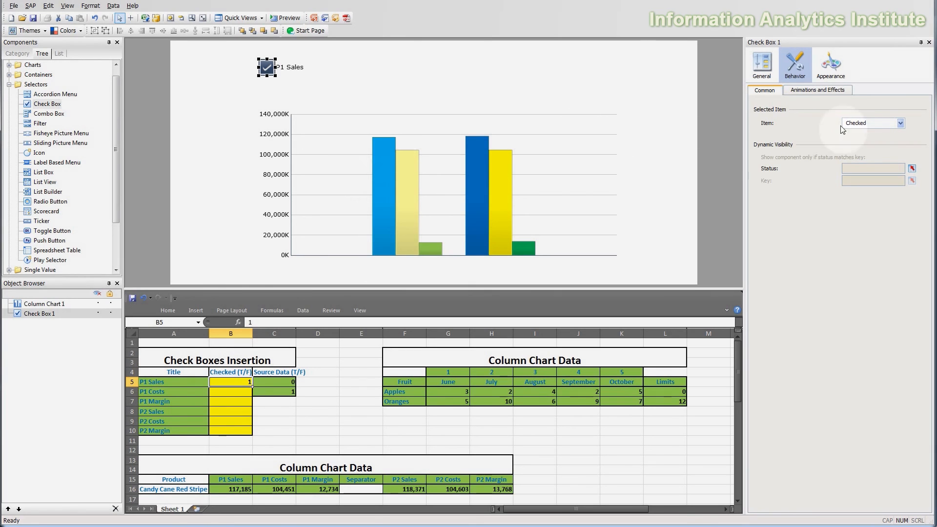
Change the check box's checked color to the standard light blue that matches the P1 Sales column.
left_click(836, 72)
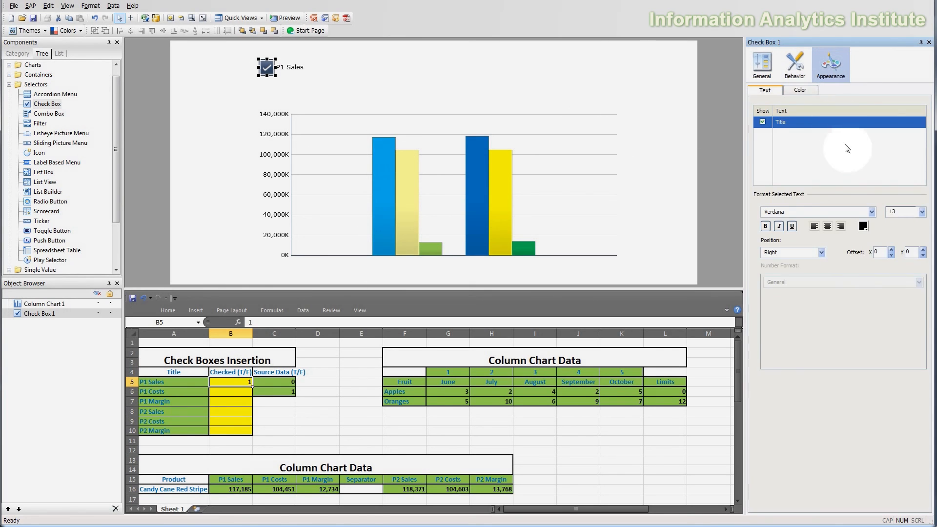
left_click(795, 66)
left_click(831, 65)
left_click(801, 90)
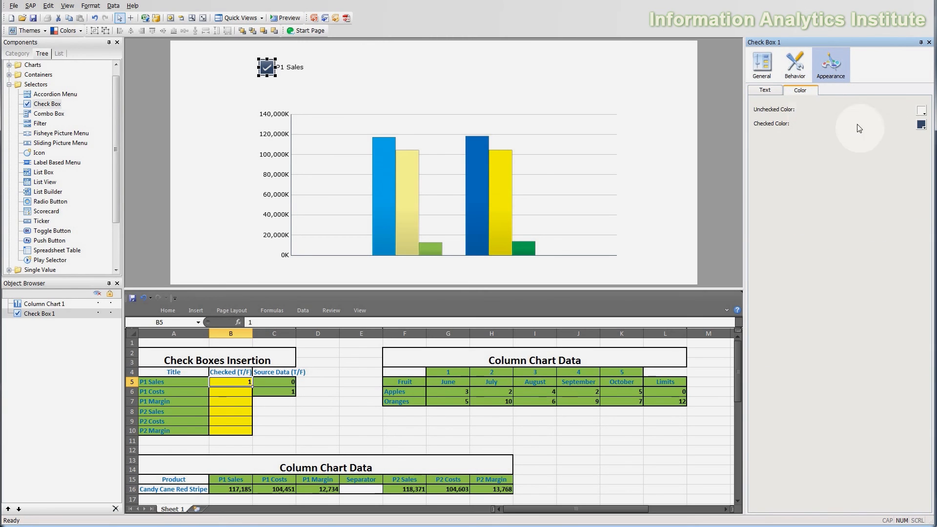
left_click(919, 125)
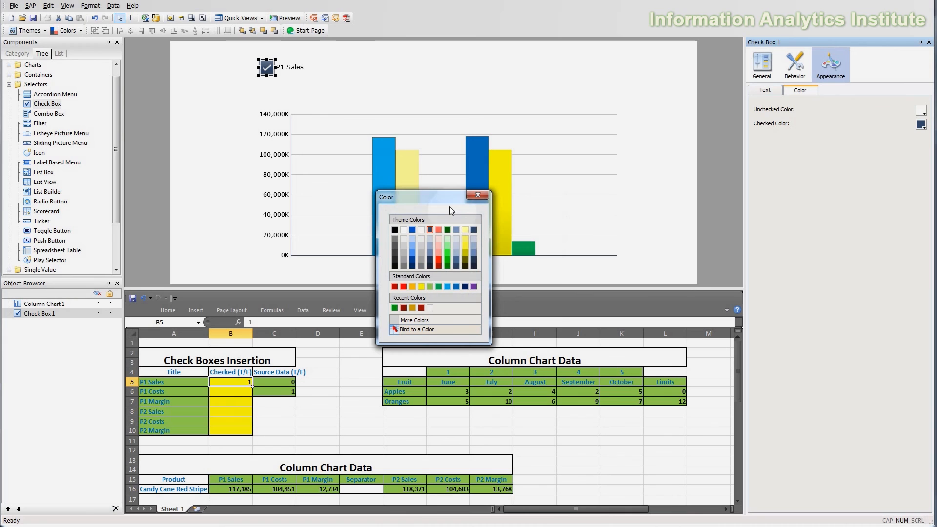
left_click_drag(459, 201, 644, 142)
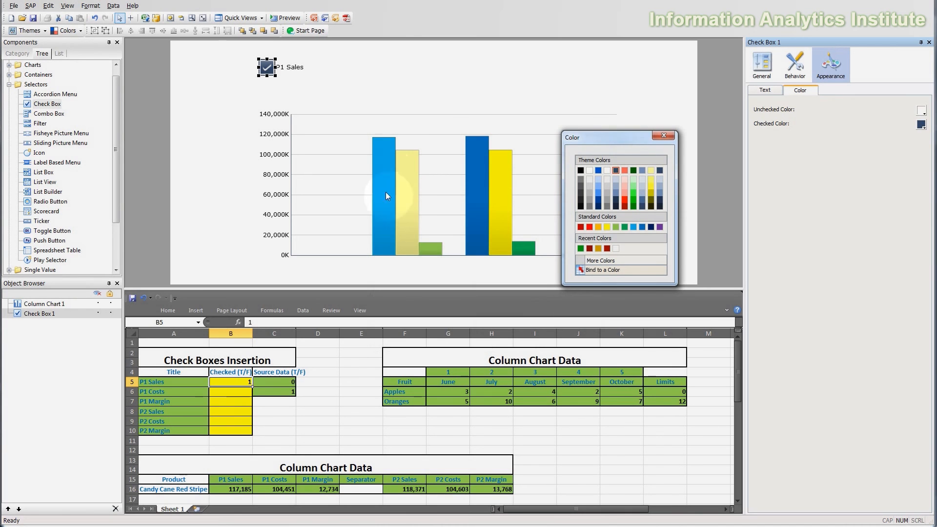
left_click(635, 226)
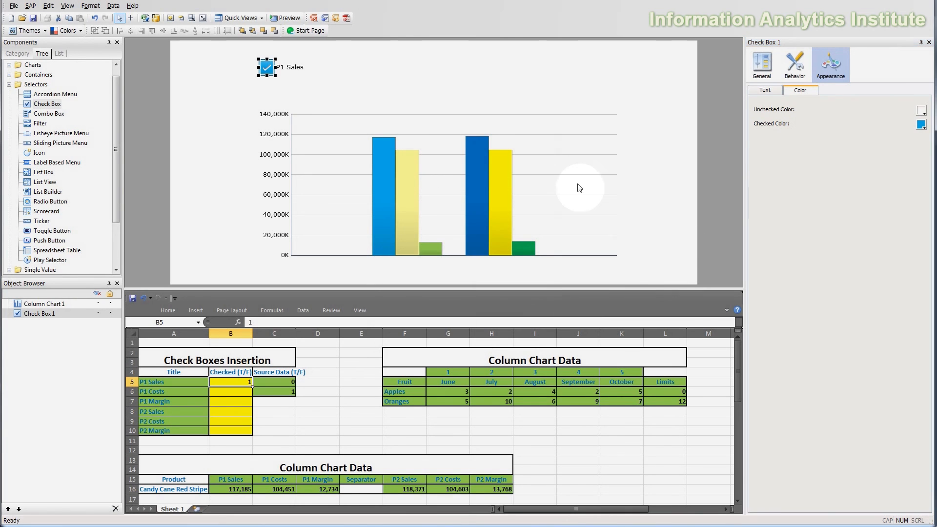
left_click(300, 81)
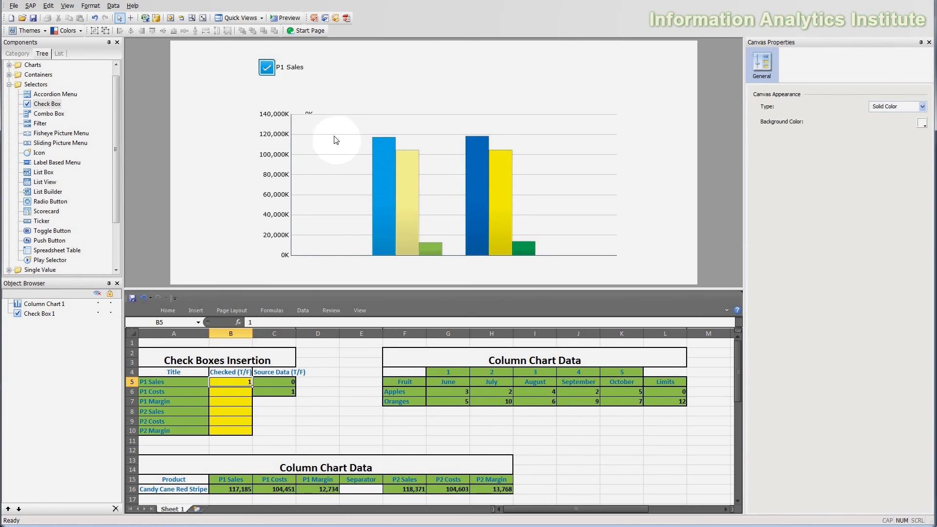
left_click(274, 68)
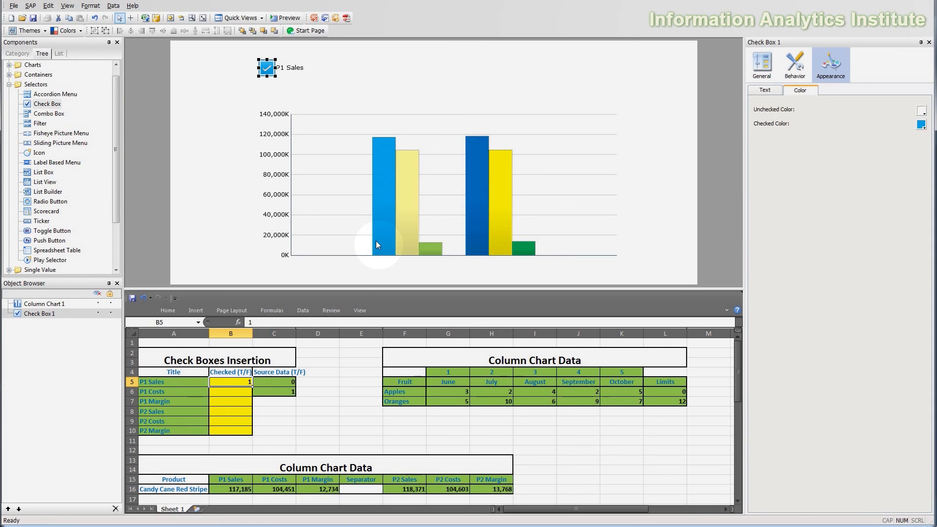
left_click(283, 392)
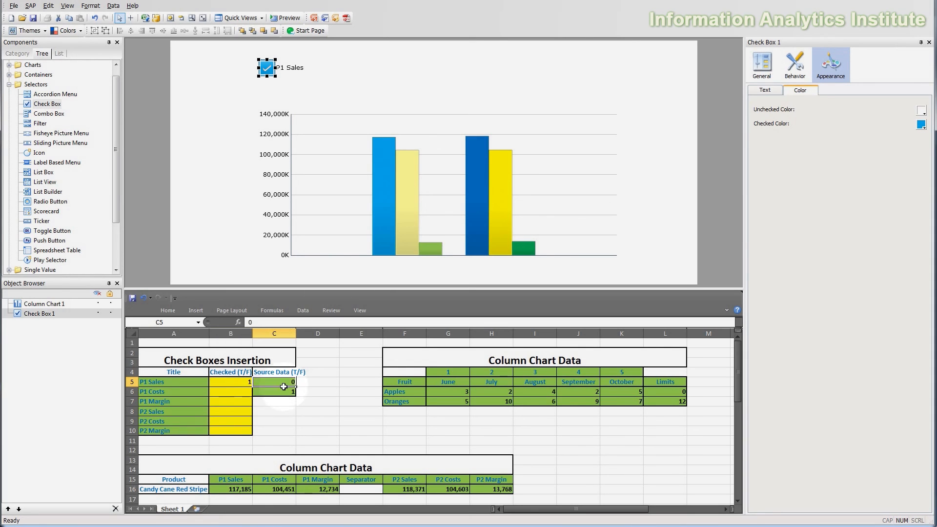
left_click(283, 383)
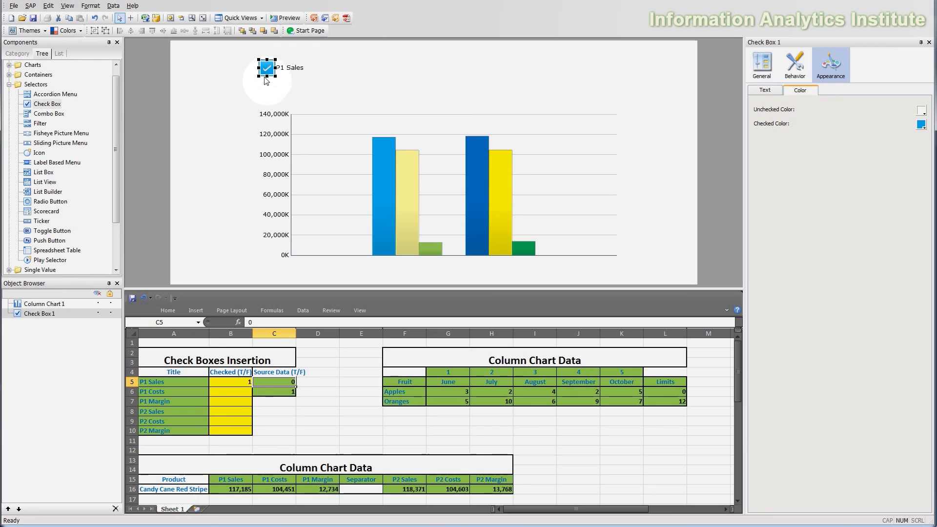
left_click(238, 382)
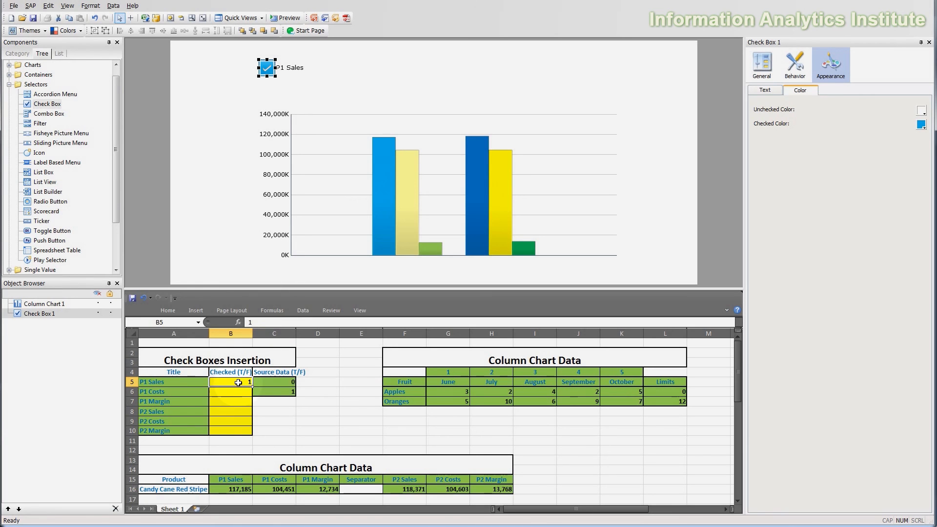
Change the P1 Sales value in cell B16 to the formula =117185*B5 so the check box controls it.
left_click(249, 490)
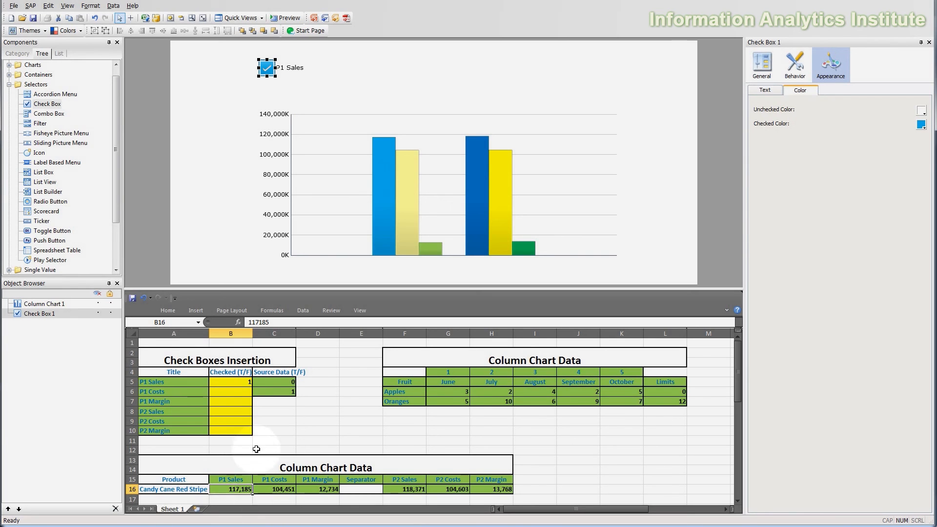
left_click(250, 322)
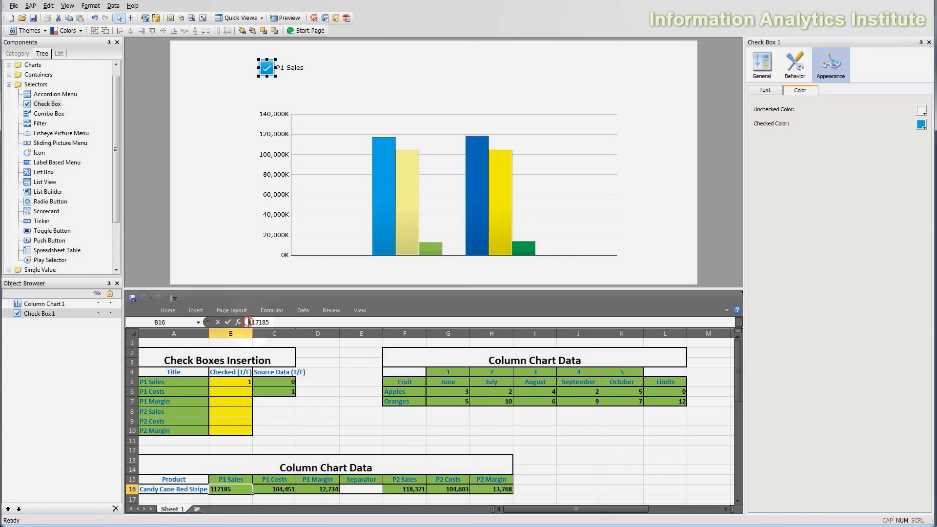
type("=")
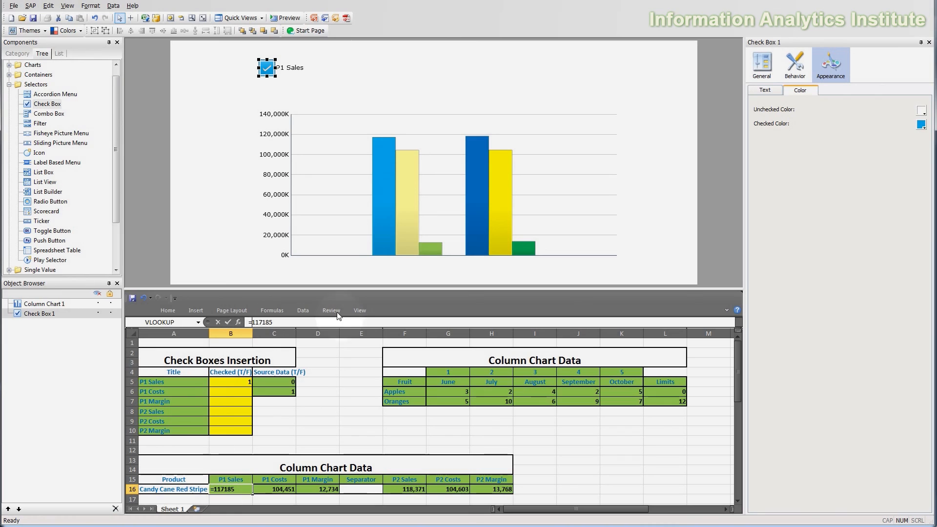
left_click(319, 322)
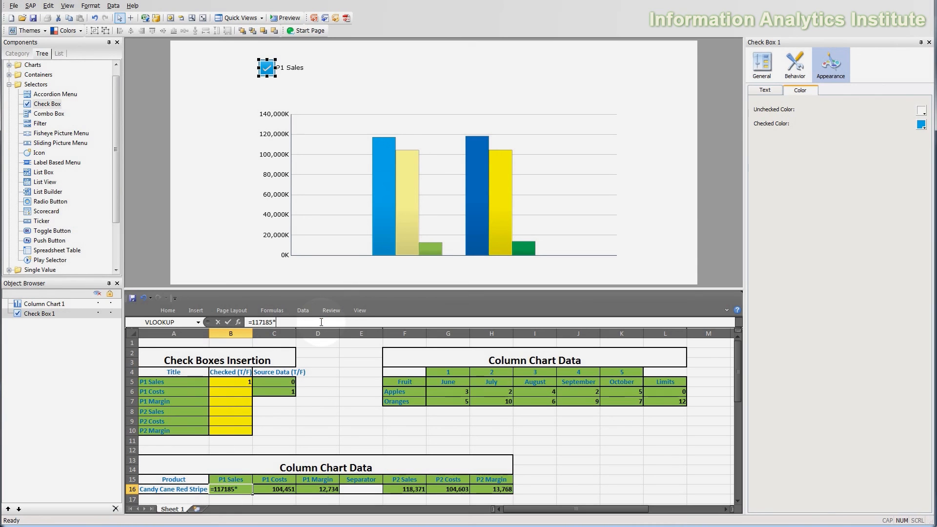
left_click(236, 383)
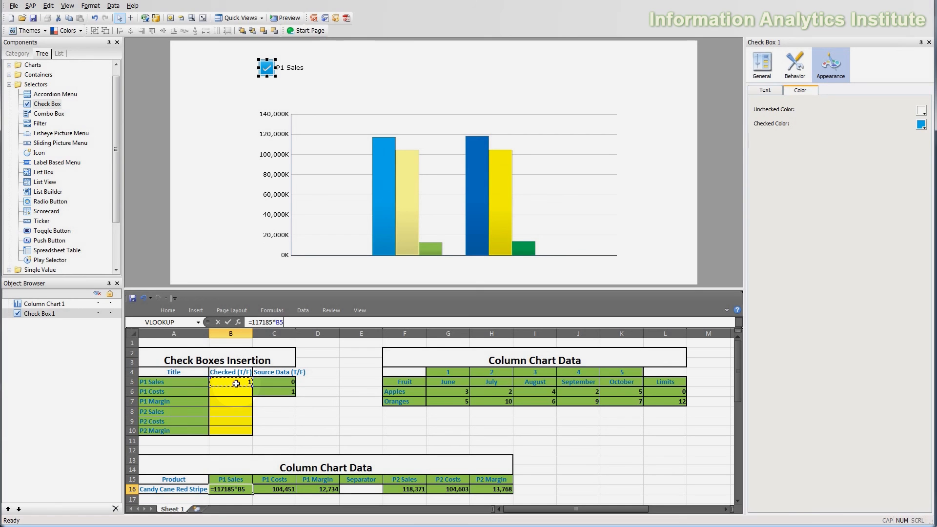
key("Return")
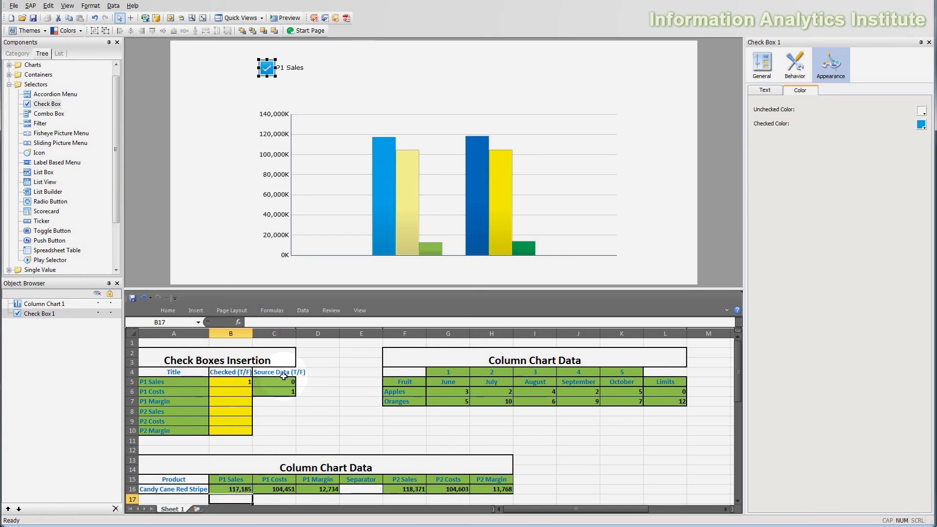
Preview the dashboard and toggle the P1 Sales check box off and on twice to test its column, and exit the preview.
left_click(300, 19)
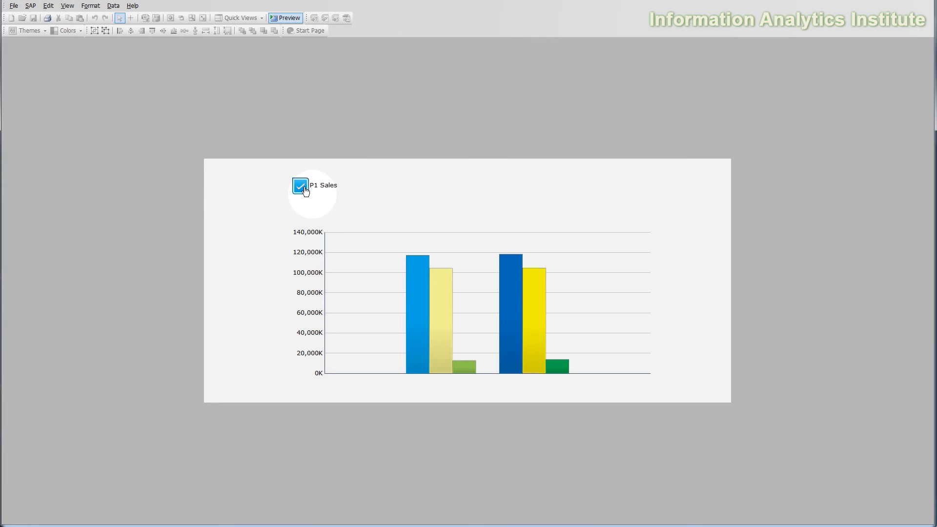
left_click(304, 189)
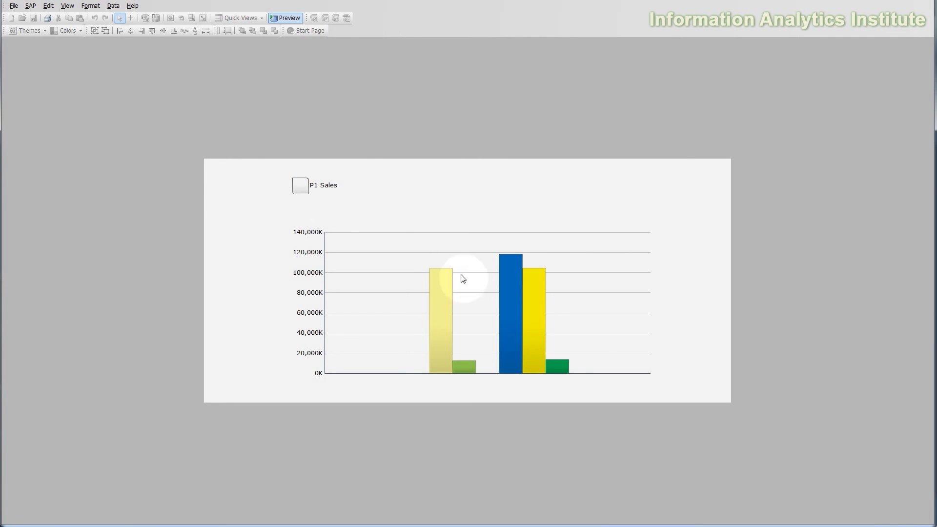
left_click(303, 188)
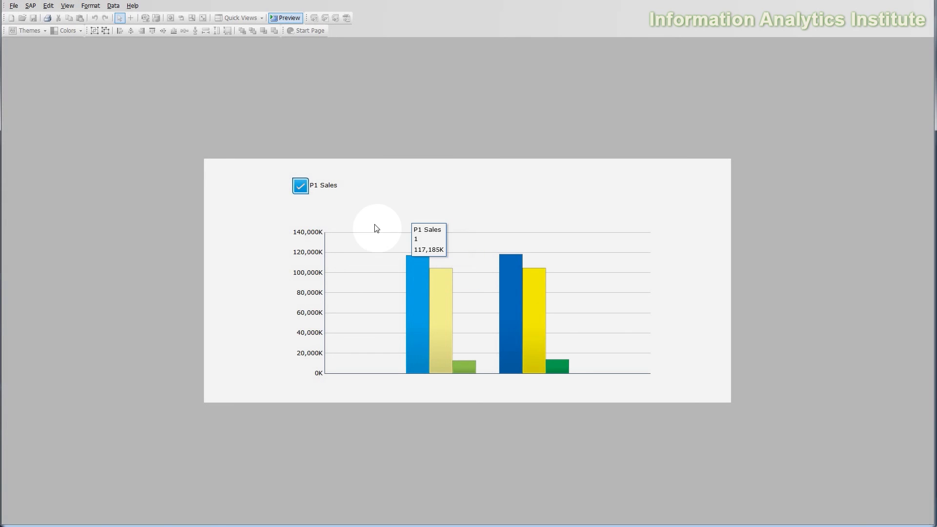
left_click(302, 193)
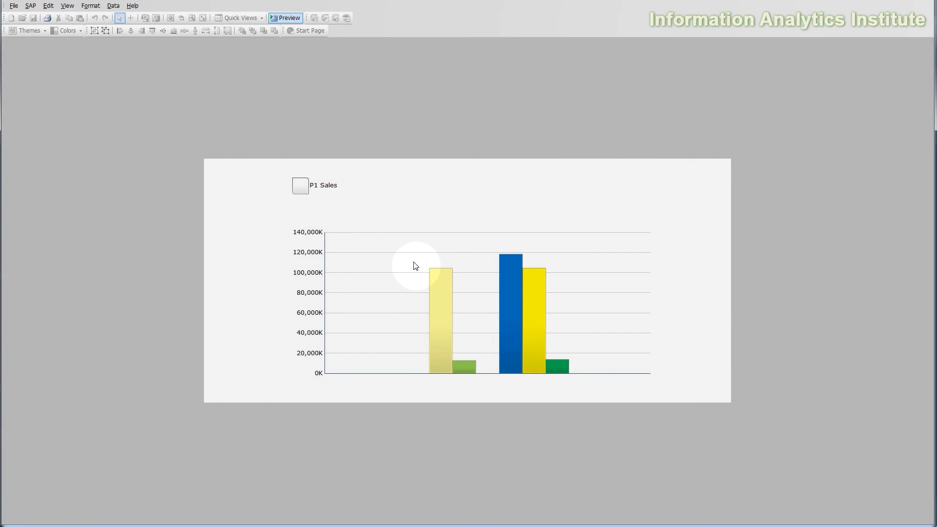
left_click(301, 191)
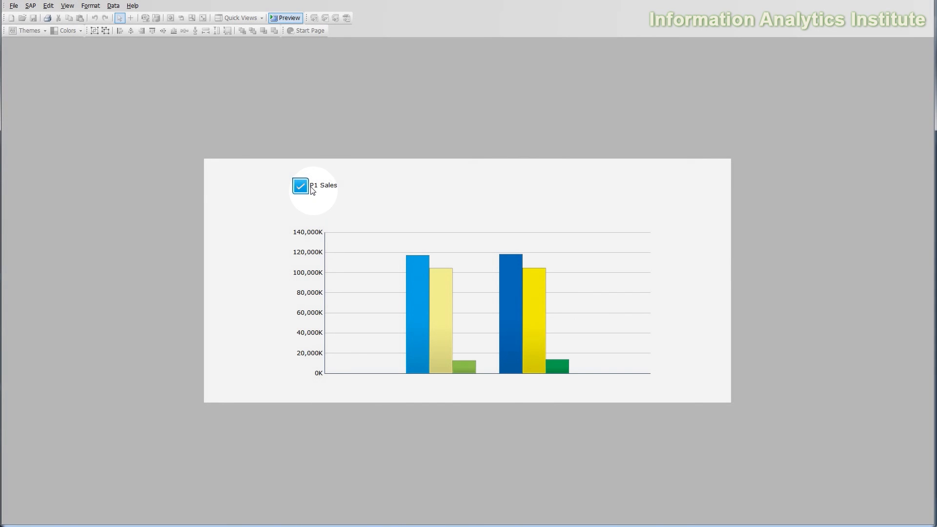
left_click(289, 18)
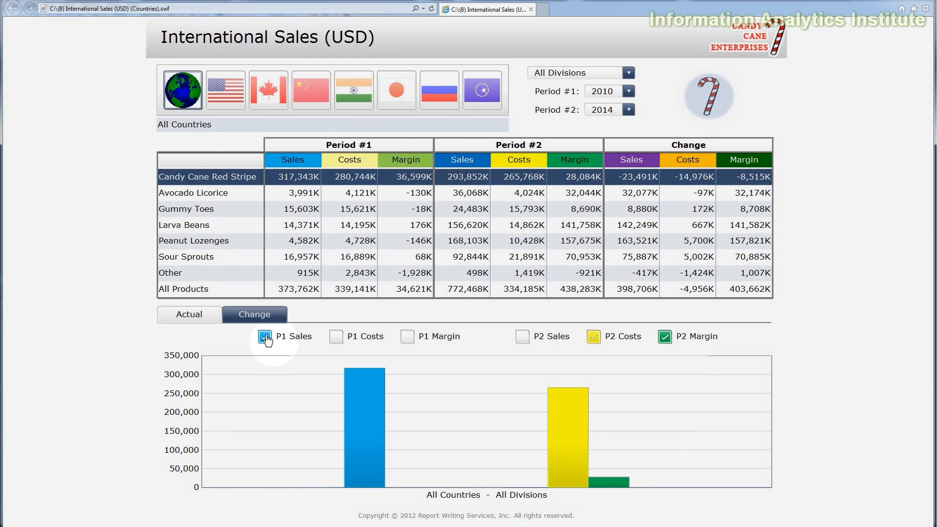
In the browser's International Sales dashboard, show P1 Costs, P1 Margin and P2 Sales, and toggle P2 Costs and P2 Margin off and on.
left_click(336, 337)
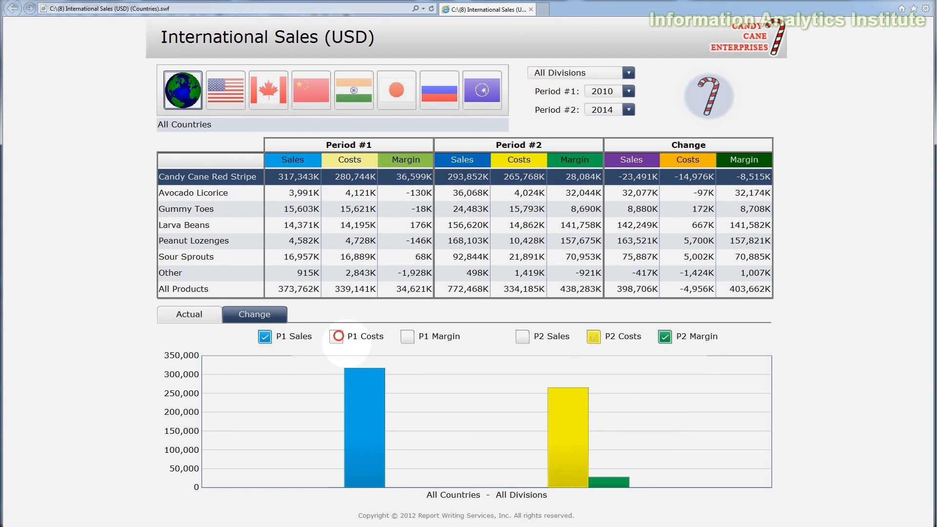
left_click(408, 337)
left_click(522, 337)
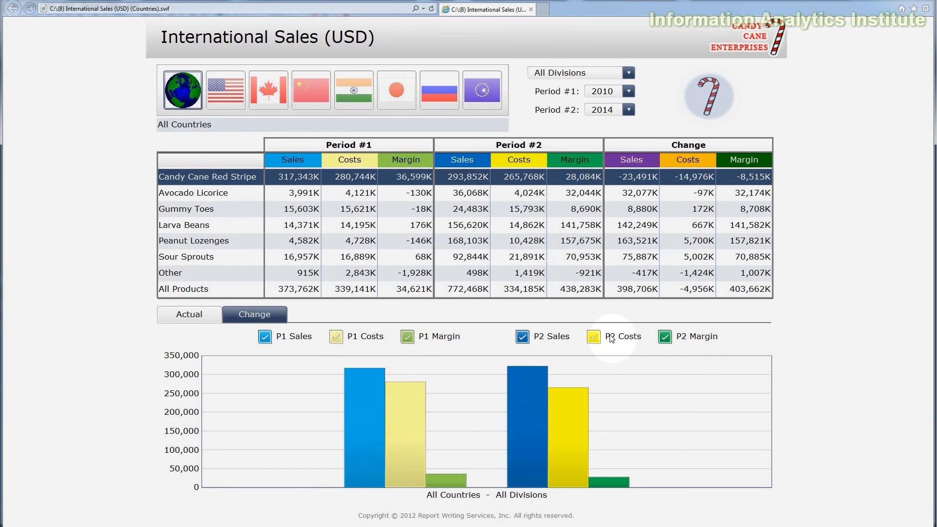
left_click(597, 338)
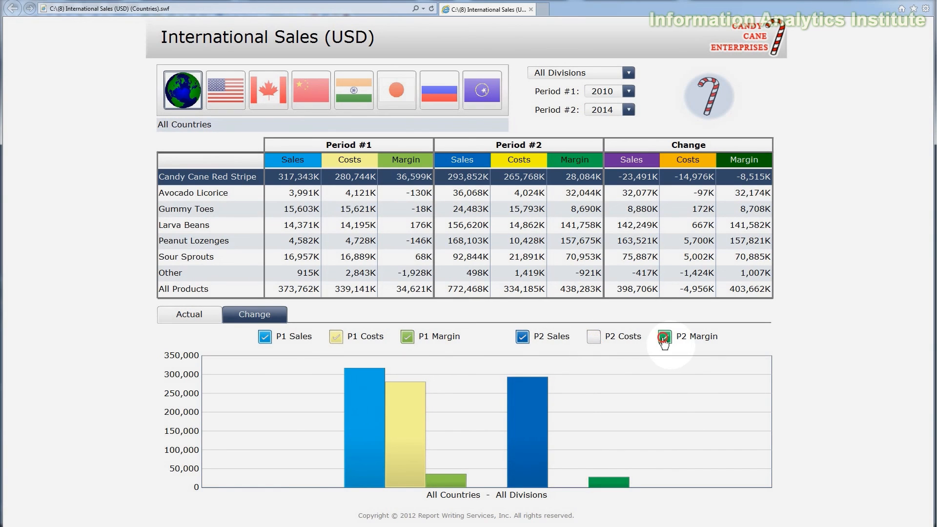
left_click(663, 337)
left_click(594, 337)
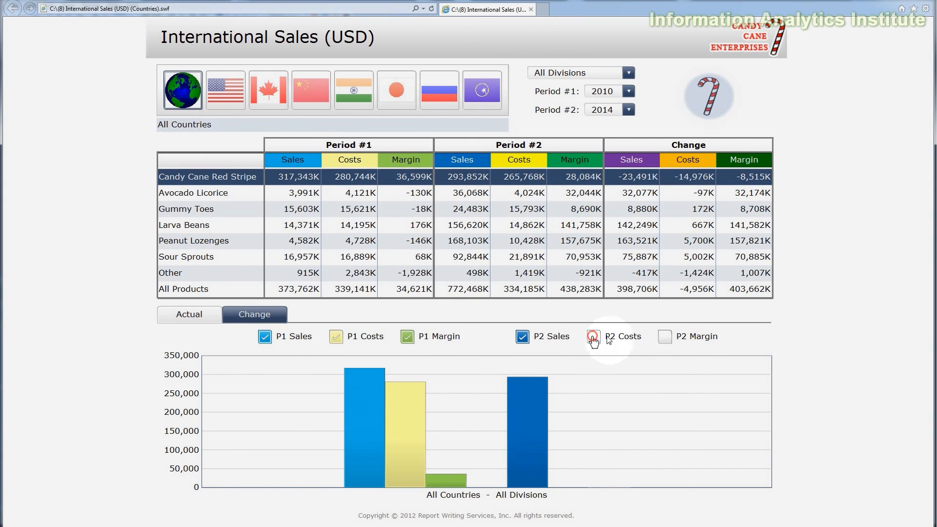
left_click(669, 338)
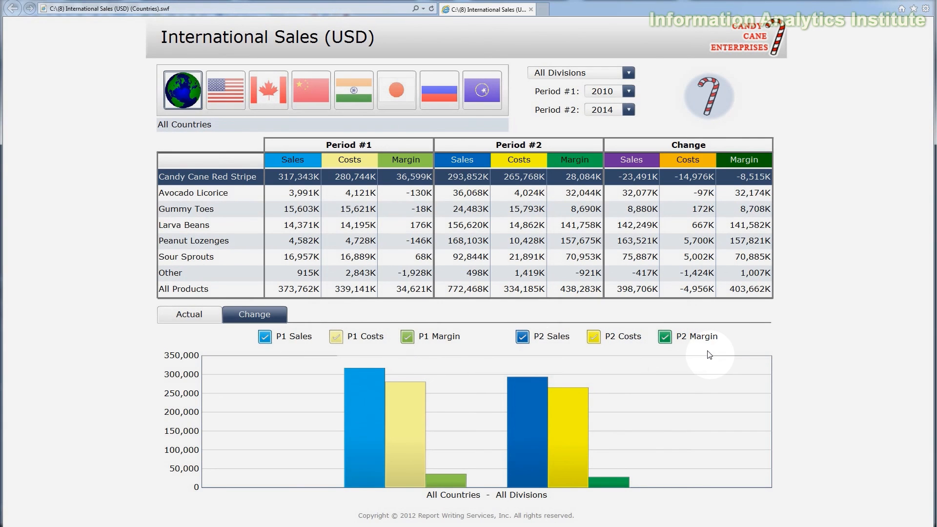
Test hiding the P2 Sales and P1 Sales columns with their check boxes and show both again.
left_click(522, 341)
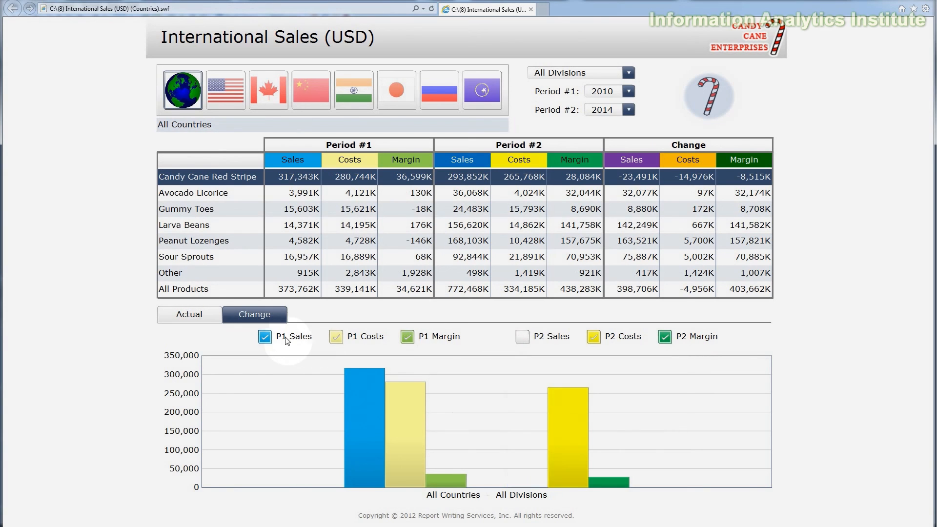
left_click(267, 338)
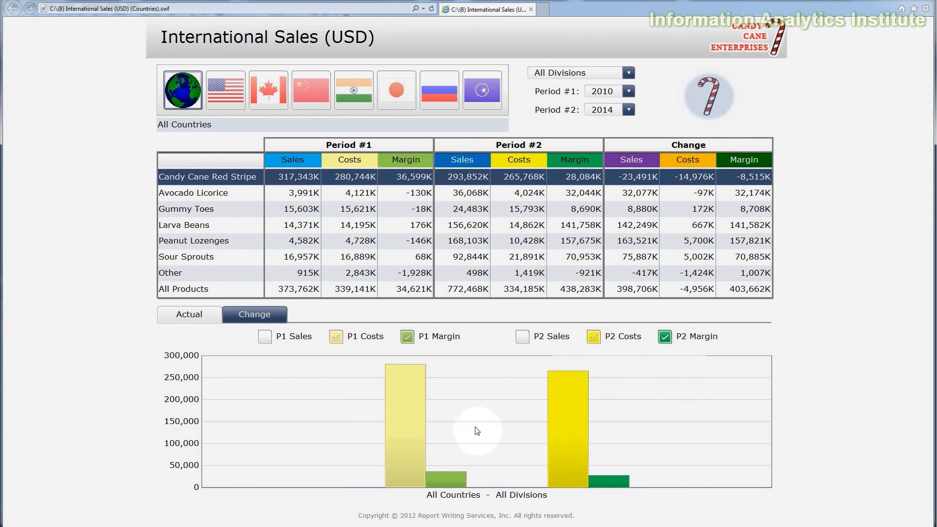
left_click(266, 338)
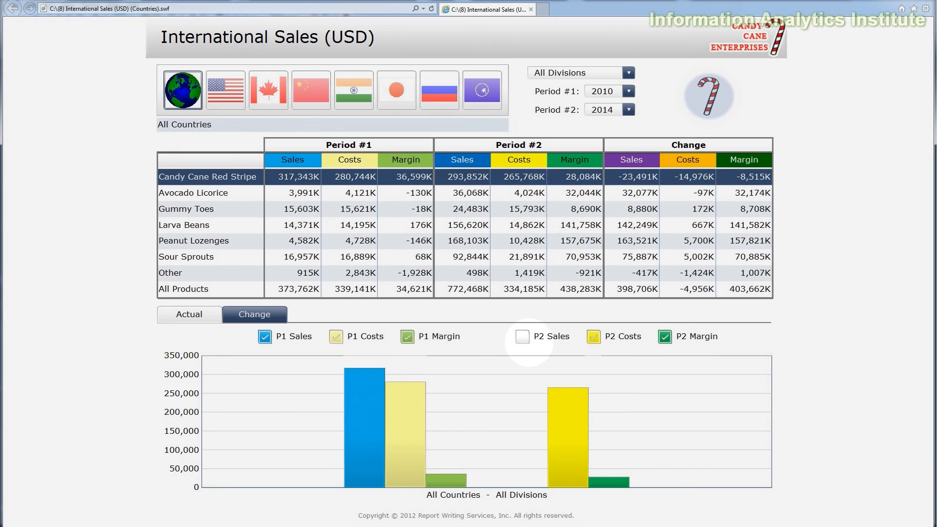
left_click(523, 337)
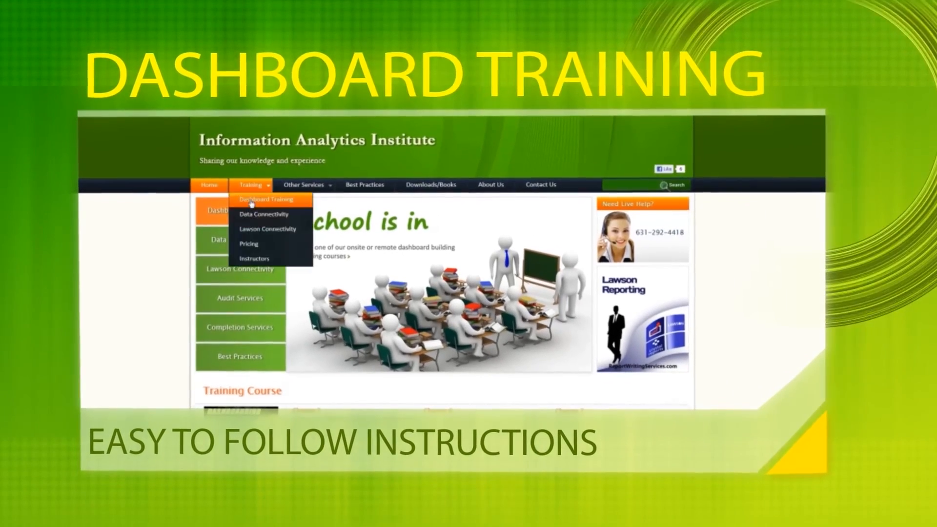
left_click(251, 201)
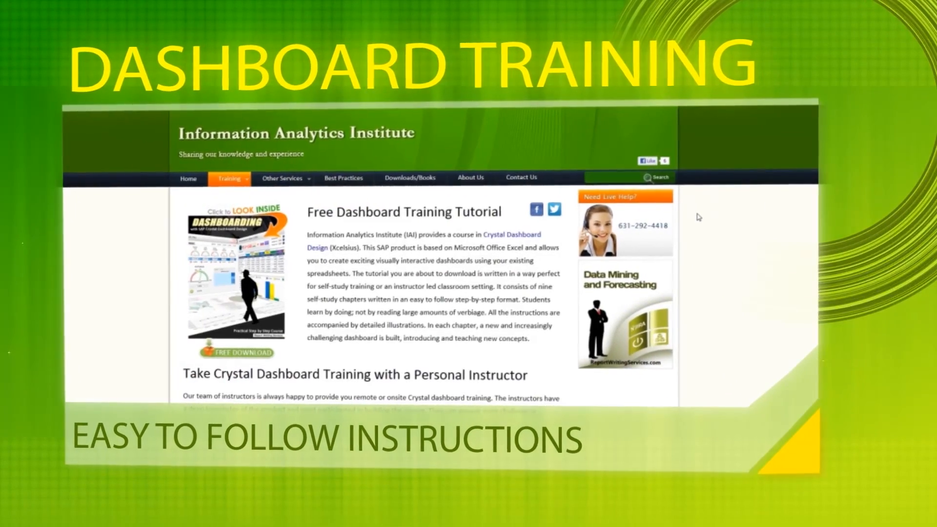